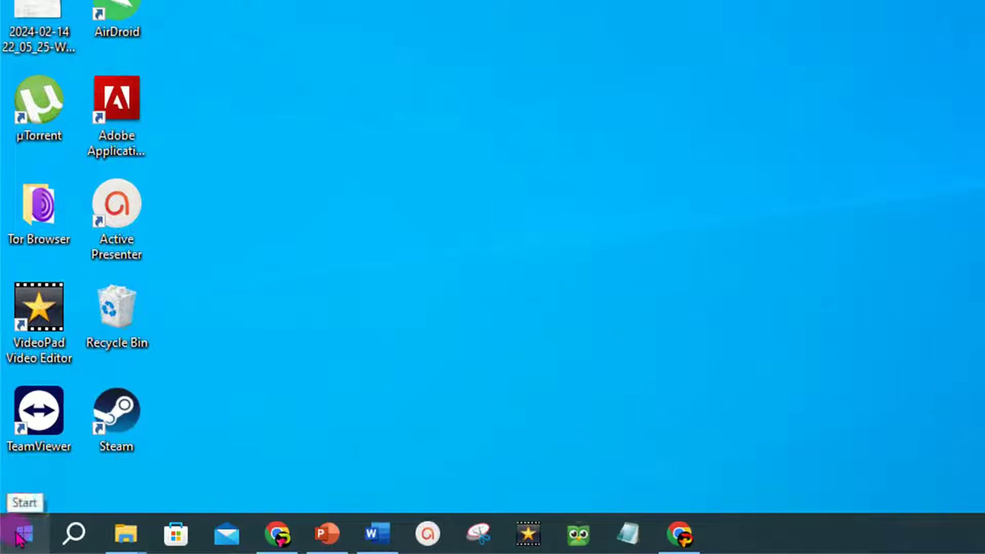
# - Launch Word from the Start menu and create a new blank document
pyautogui.click(25, 541)
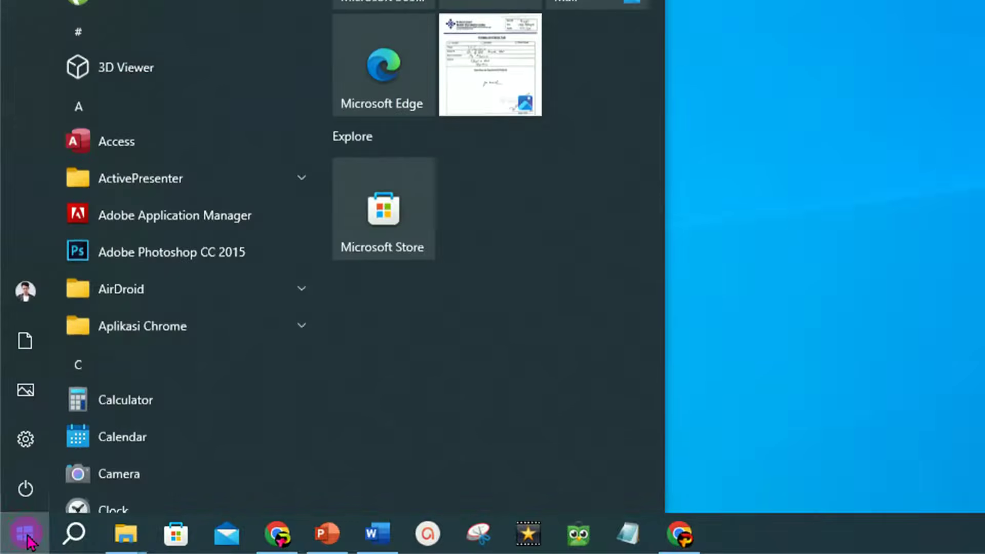
pyautogui.scroll(-3, 204, 371)
pyautogui.scroll(-5, 203, 377)
pyautogui.scroll(-5, 202, 385)
pyautogui.scroll(-2, 203, 397)
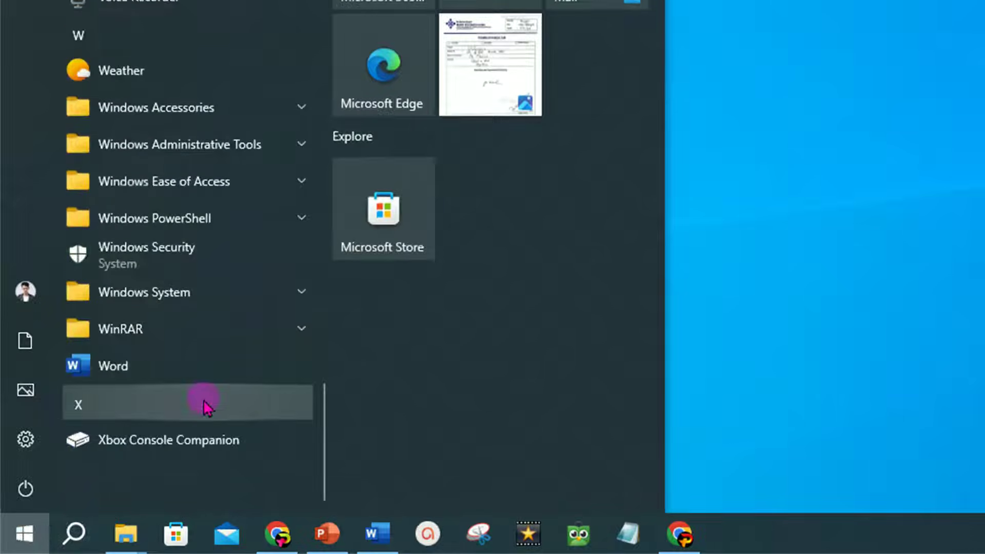
pyautogui.click(143, 371)
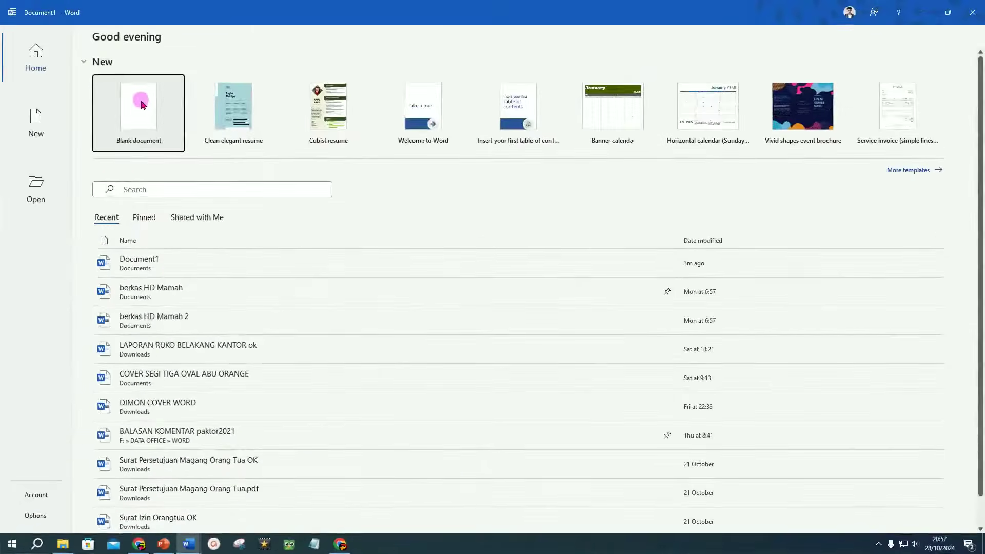
pyautogui.click(140, 109)
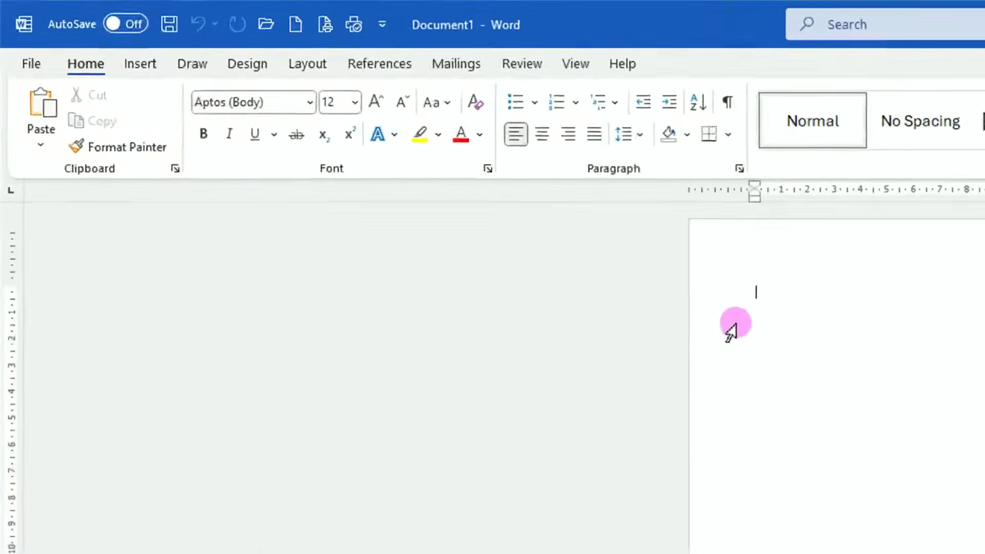
# - Set the document's paper size to A4
pyautogui.click(315, 65)
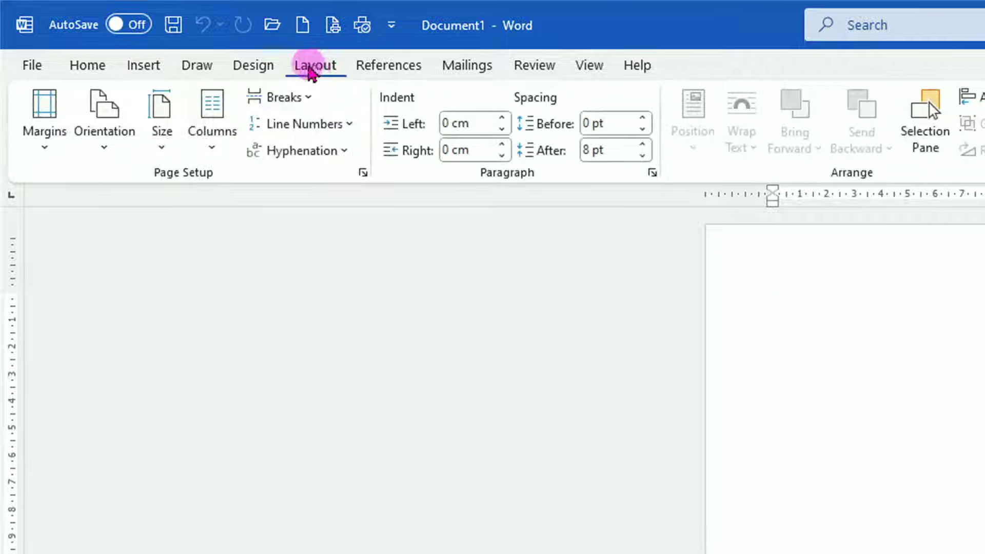
pyautogui.click(170, 146)
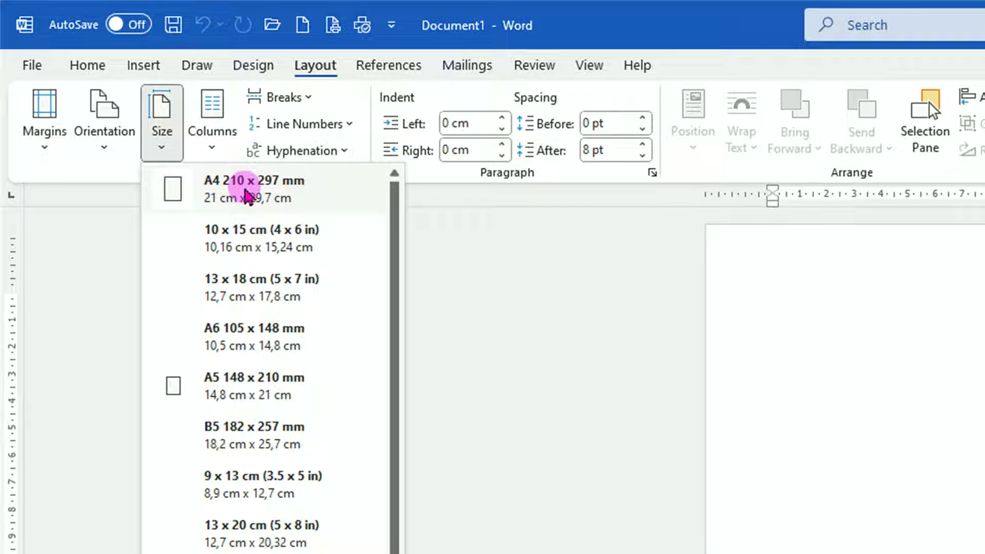
pyautogui.click(246, 191)
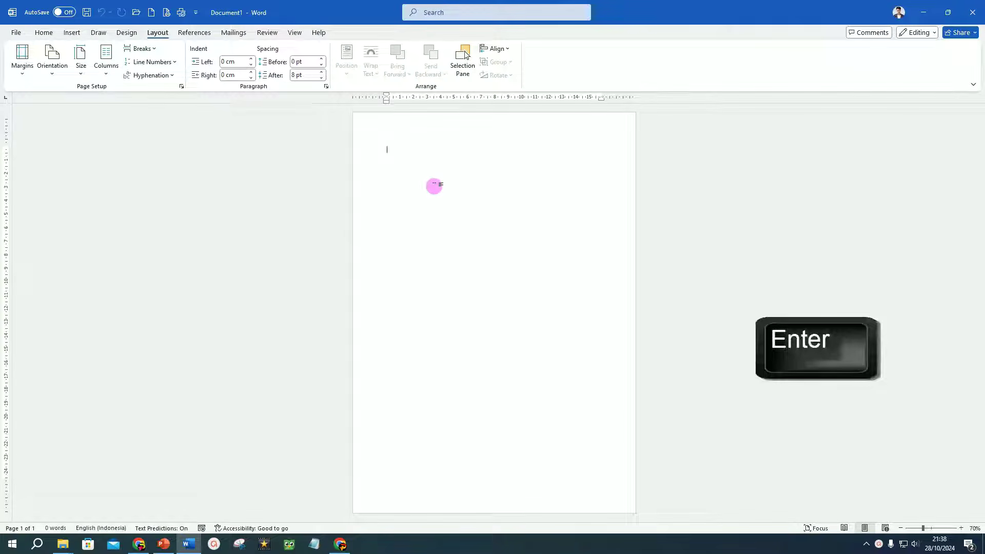
# - Add two more blank pages and place the insertion point on page 2
pyautogui.press('Return')
pyautogui.press('Return')
pyautogui.press('Return')
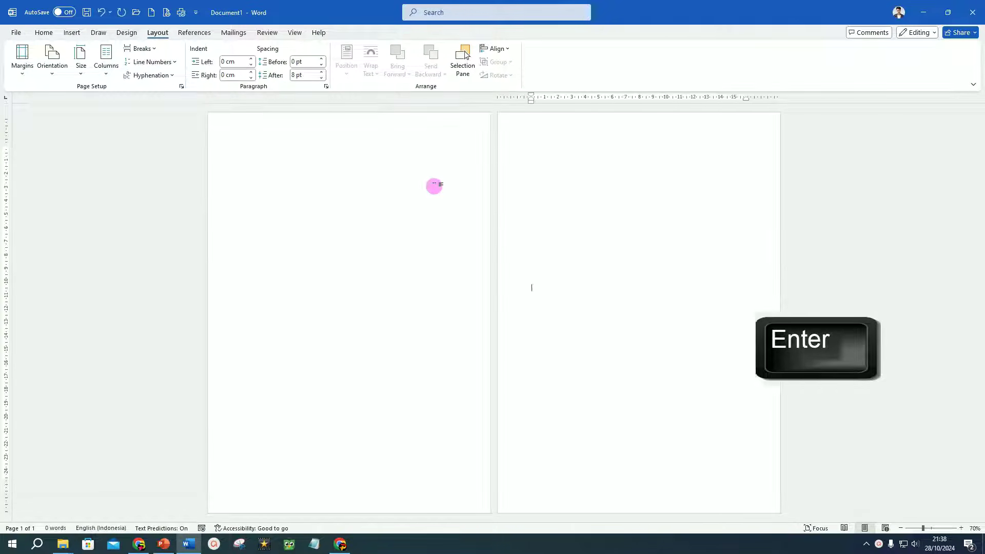
pyautogui.press('Return')
pyautogui.press('Return')
pyautogui.press('Return')
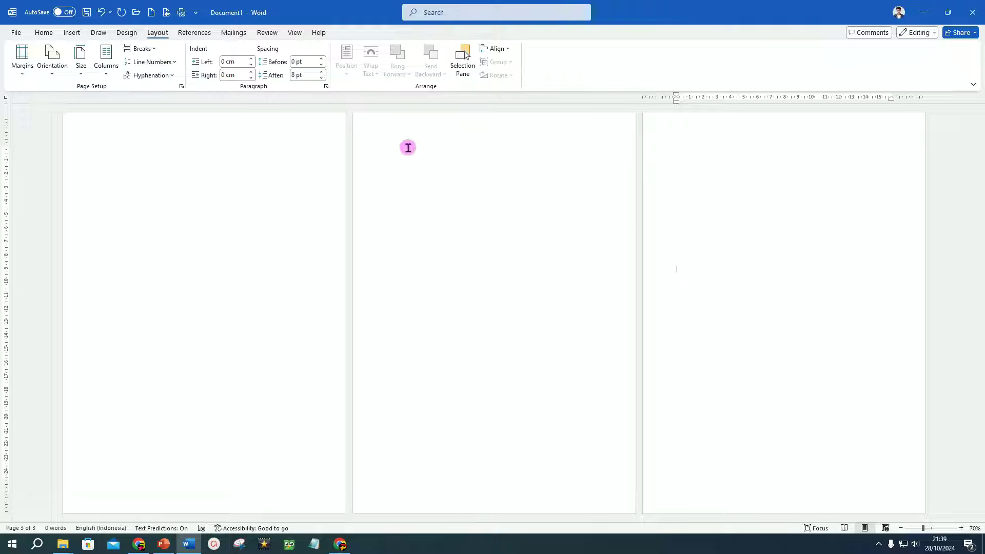
pyautogui.click(390, 136)
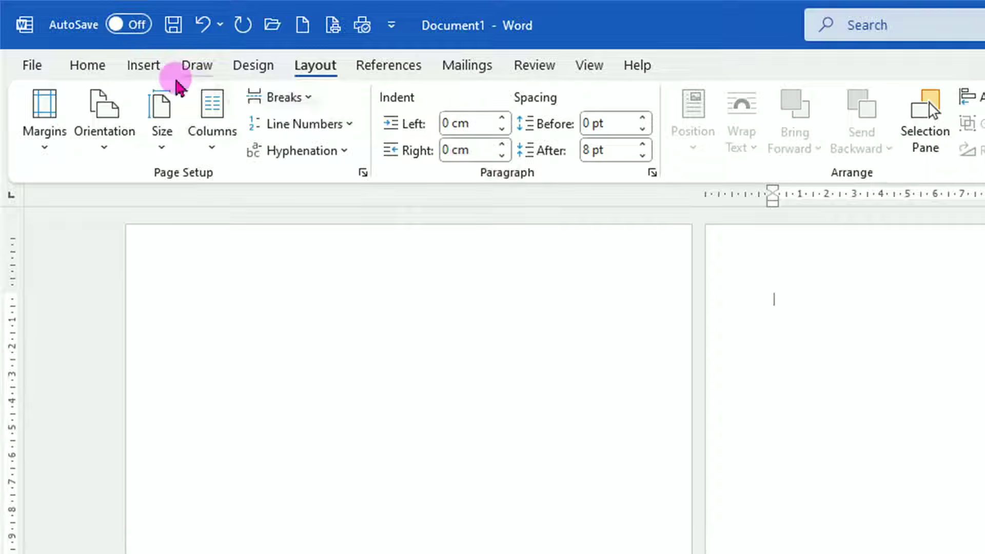
# - Draw a rectangle over page 2 sized 29,7 cm high by 21 cm wide
pyautogui.click(154, 70)
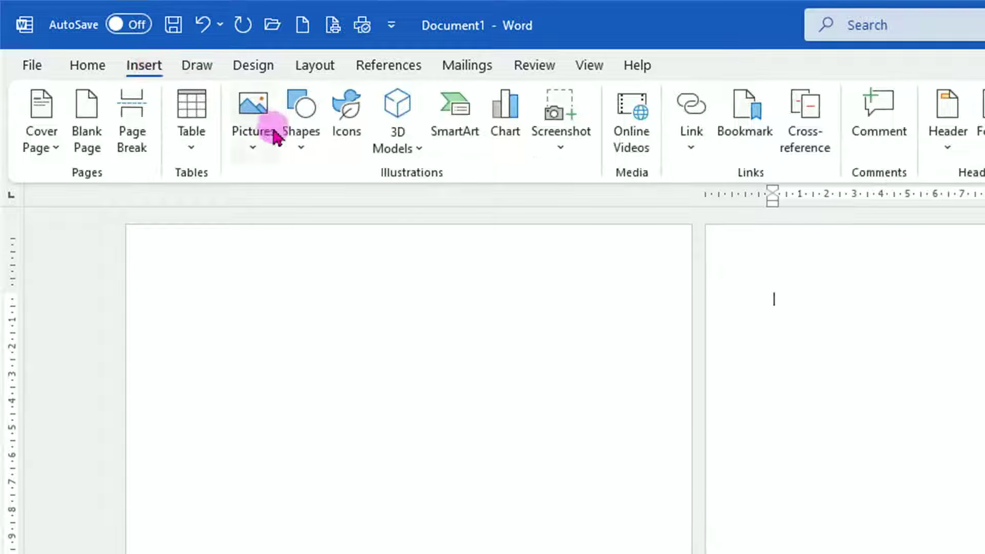
pyautogui.click(306, 144)
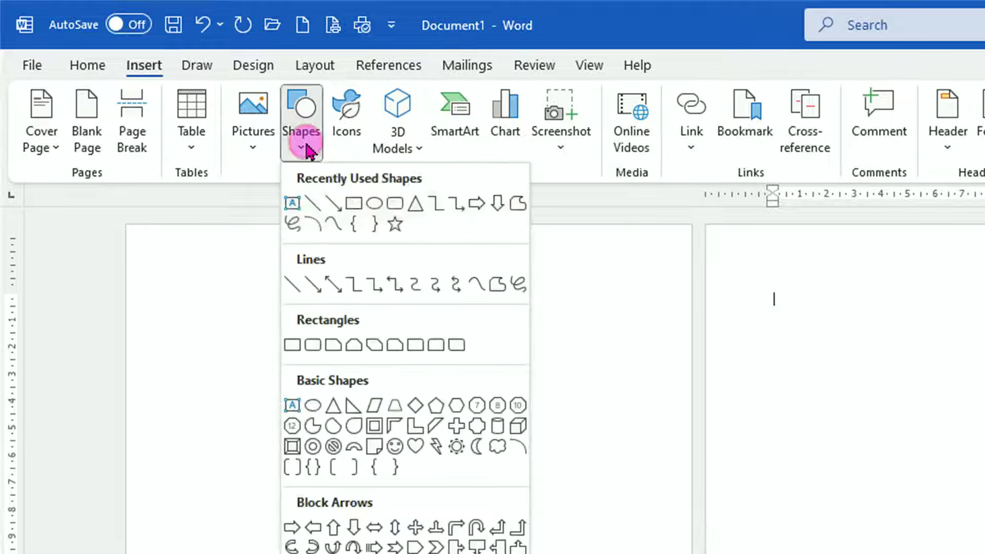
pyautogui.click(290, 345)
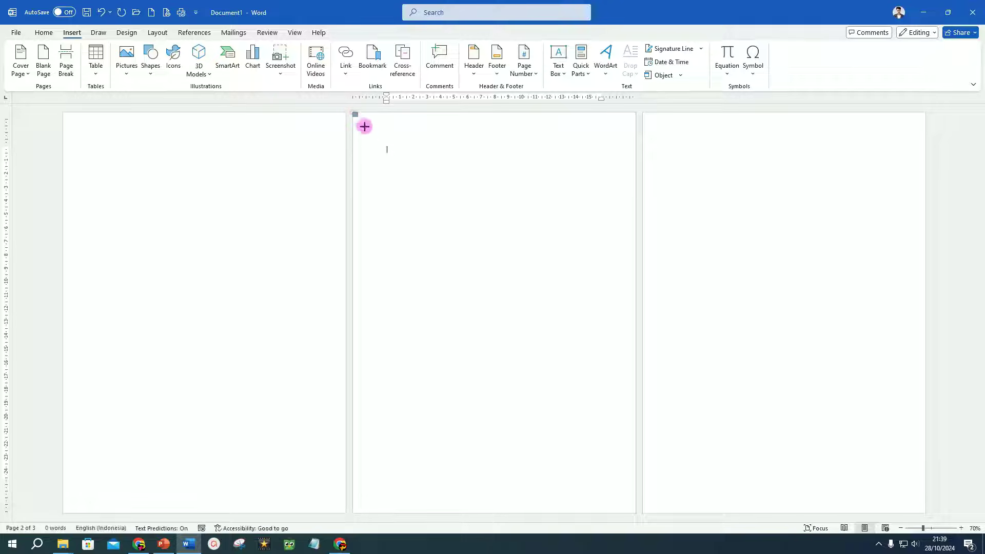
pyautogui.moveTo(352, 112); pyautogui.dragTo(634, 510)
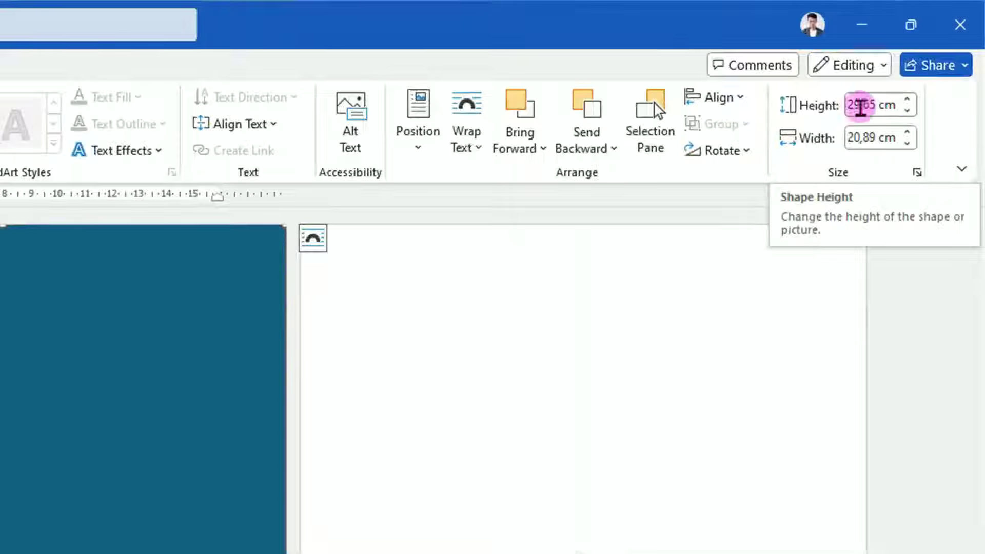
pyautogui.click(908, 99)
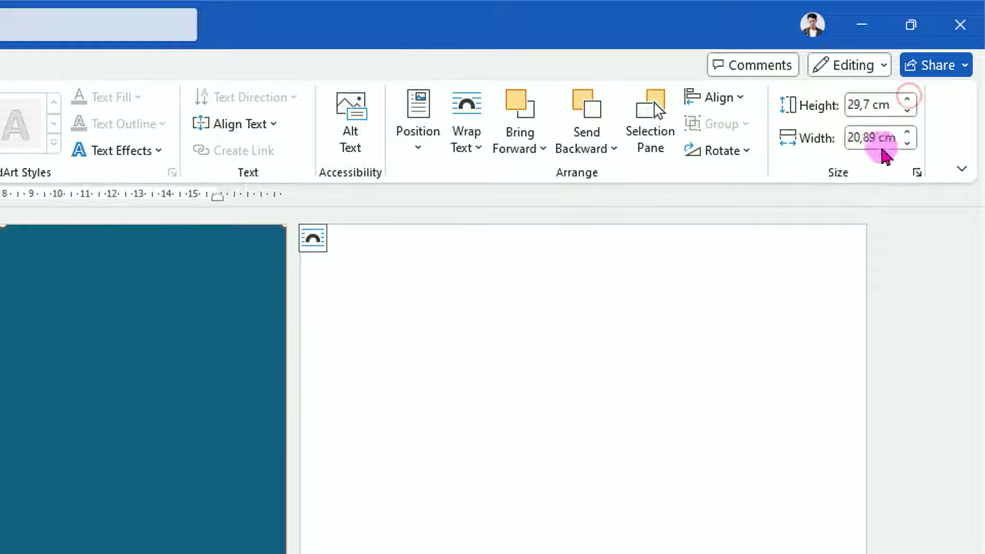
pyautogui.click(910, 134)
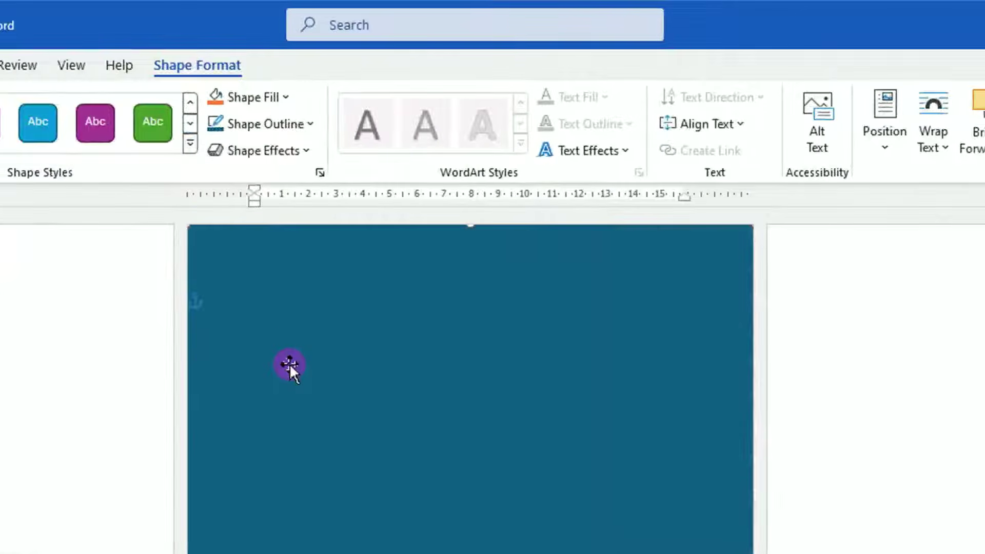
# - Remove the rectangle's outline and fill it Turquoise, Accent 4, Darker 50%
pyautogui.click(310, 124)
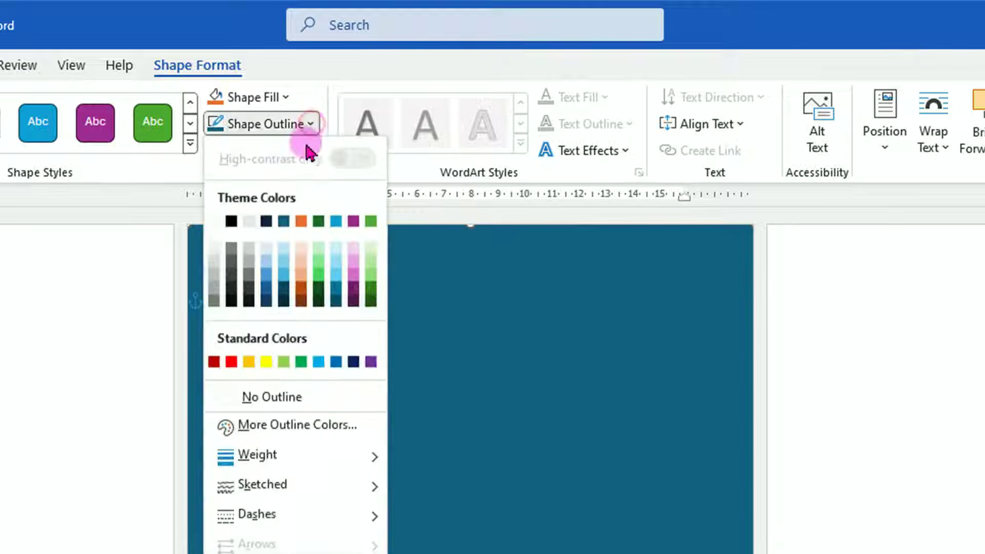
pyautogui.click(272, 398)
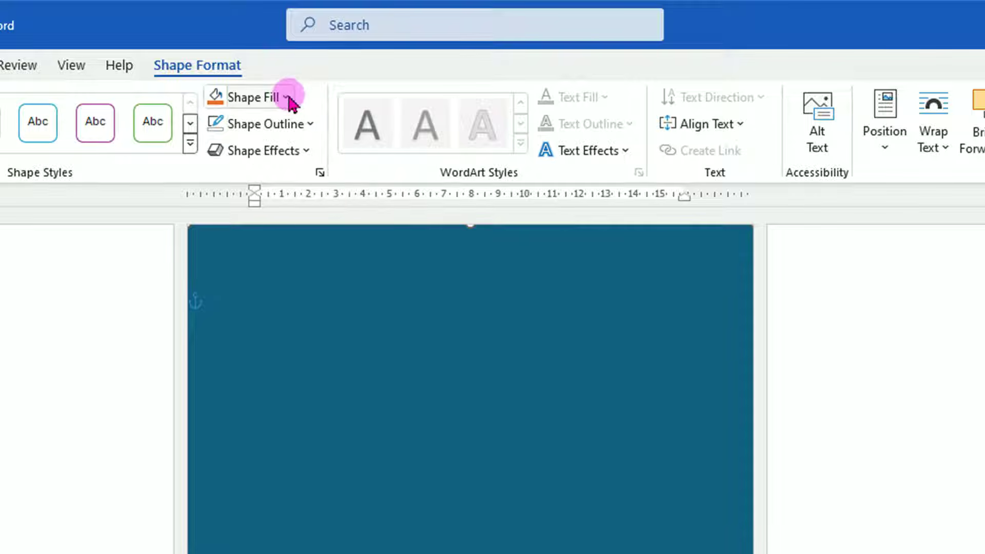
pyautogui.click(250, 103)
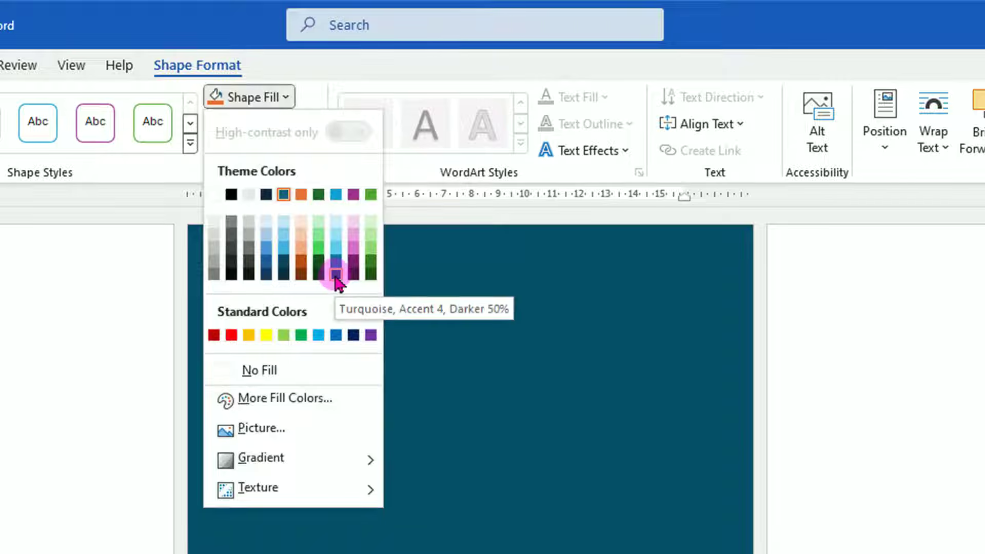
pyautogui.click(336, 276)
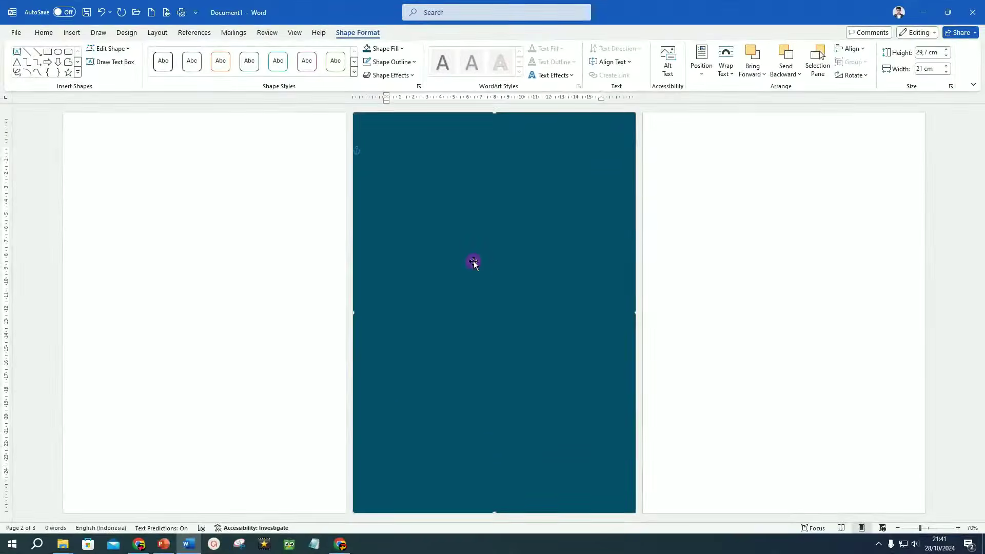
# - Duplicate the rectangle, fill it light blue, narrow it to 12 cm, and move it to the top-left
pyautogui.hotkey('ctrl', 'd')
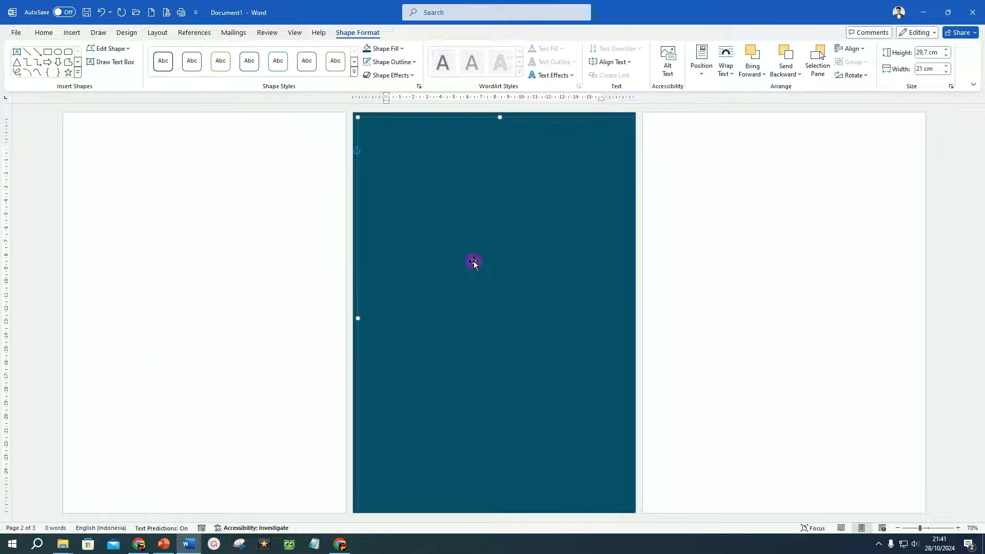
pyautogui.moveTo(473, 261)
pyautogui.mouseDown()
pyautogui.moveTo(498, 263)
pyautogui.moveTo(491, 263)
pyautogui.mouseUp()
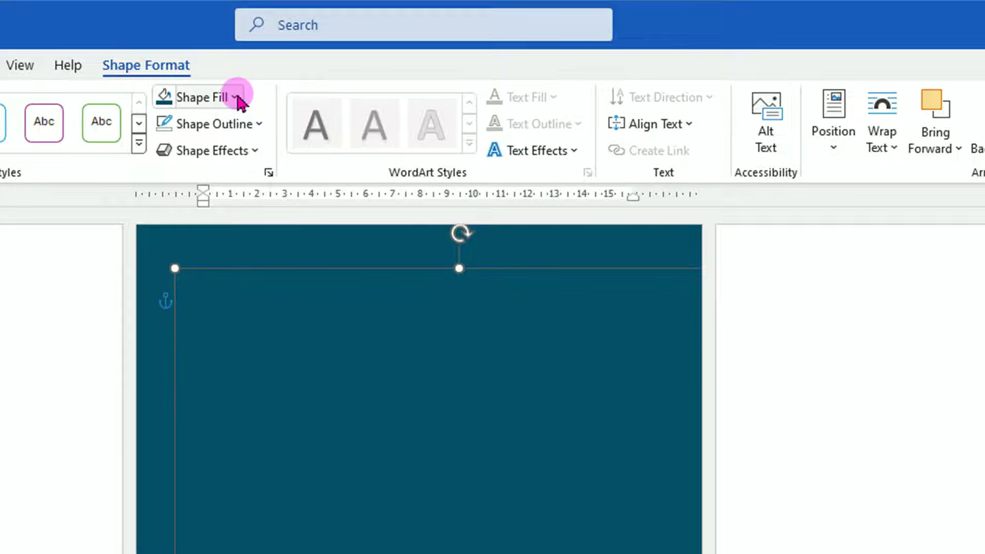
pyautogui.click(235, 97)
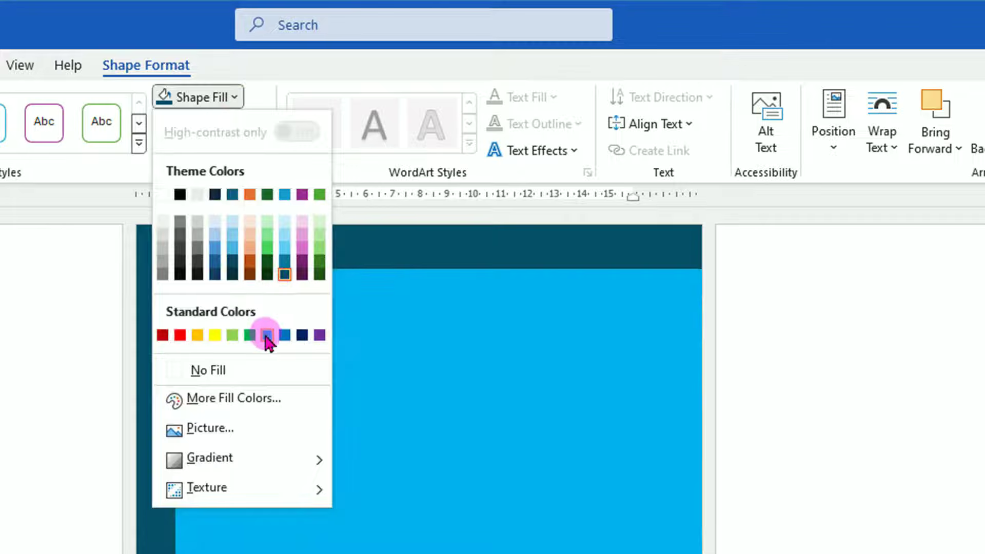
pyautogui.click(267, 335)
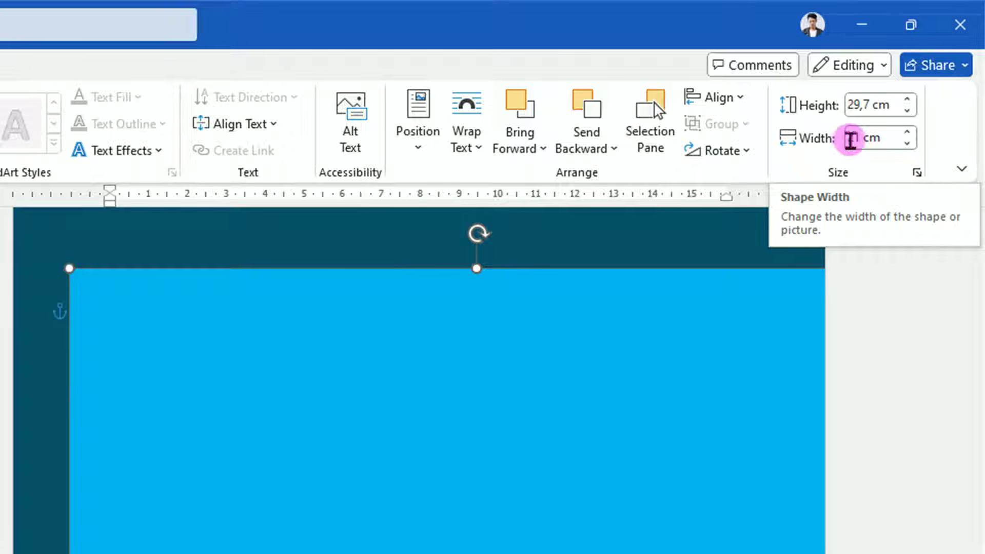
pyautogui.click(851, 138)
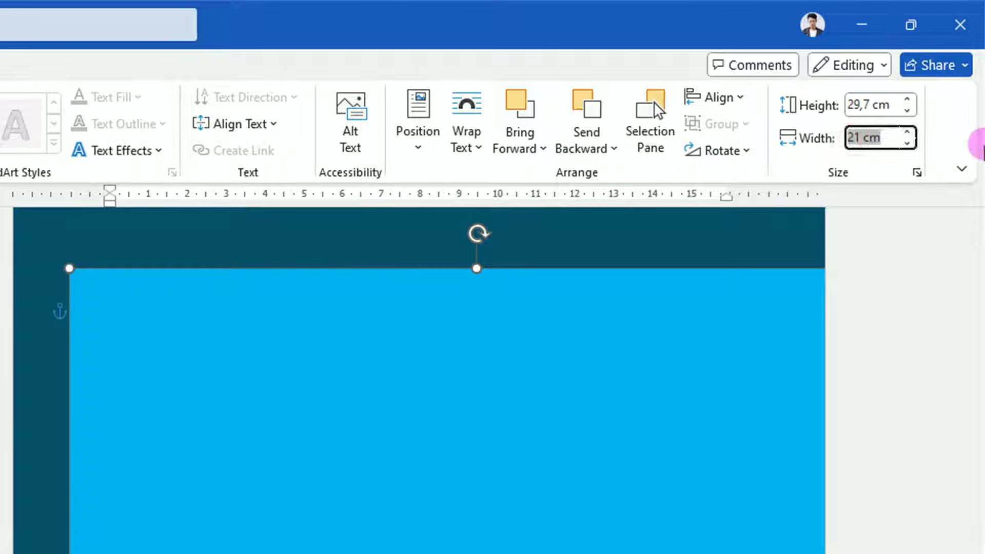
pyautogui.write('12')
pyautogui.press('Return')
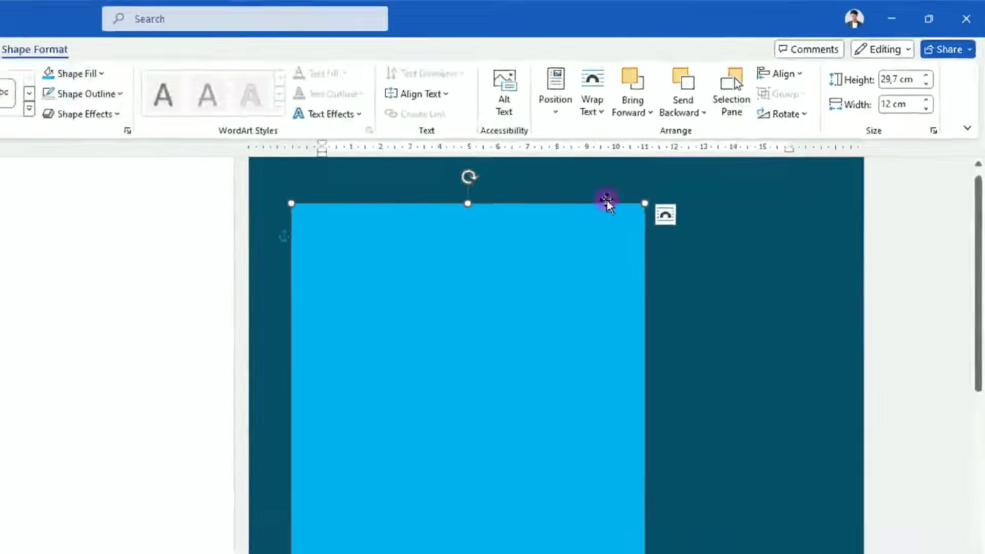
pyautogui.keyDown('ctrl'); pyautogui.scroll(-4, 650, 257); pyautogui.keyUp('ctrl')
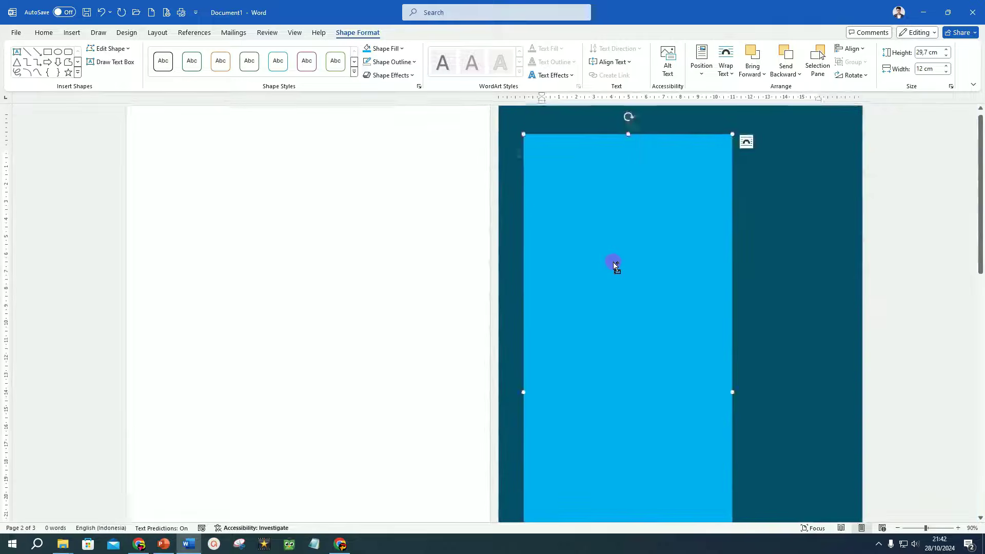
pyautogui.moveTo(482, 294); pyautogui.dragTo(468, 284)
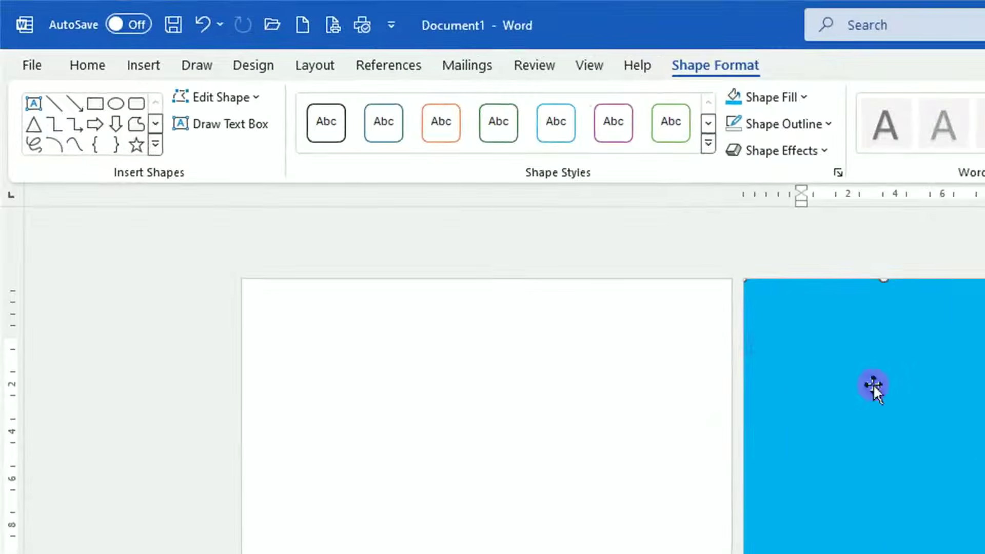
# - Draw a circle on the cover page and remove its outline
pyautogui.click(148, 67)
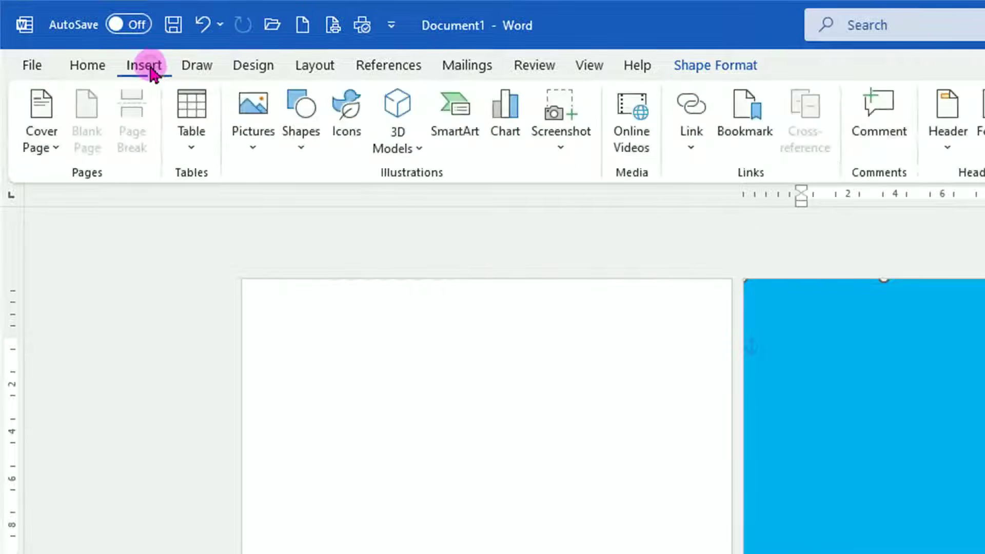
pyautogui.click(302, 146)
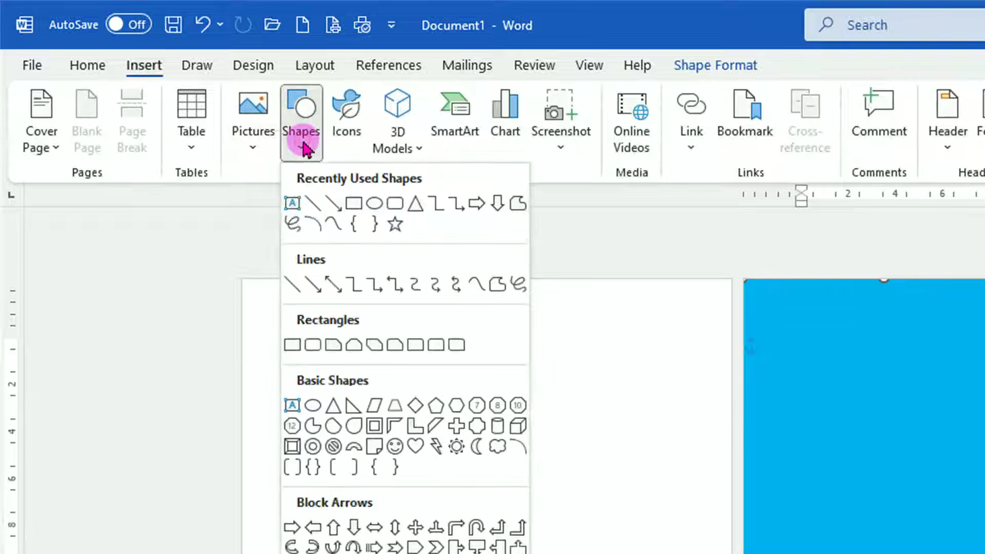
pyautogui.click(312, 406)
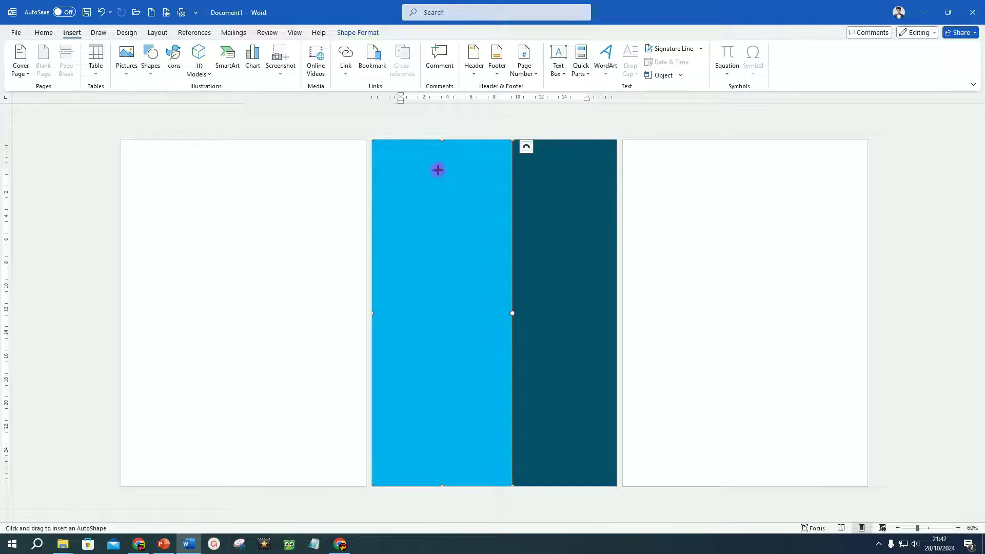
pyautogui.moveTo(437, 170); pyautogui.dragTo(570, 358)
pyautogui.moveTo(527, 265); pyautogui.dragTo(488, 253)
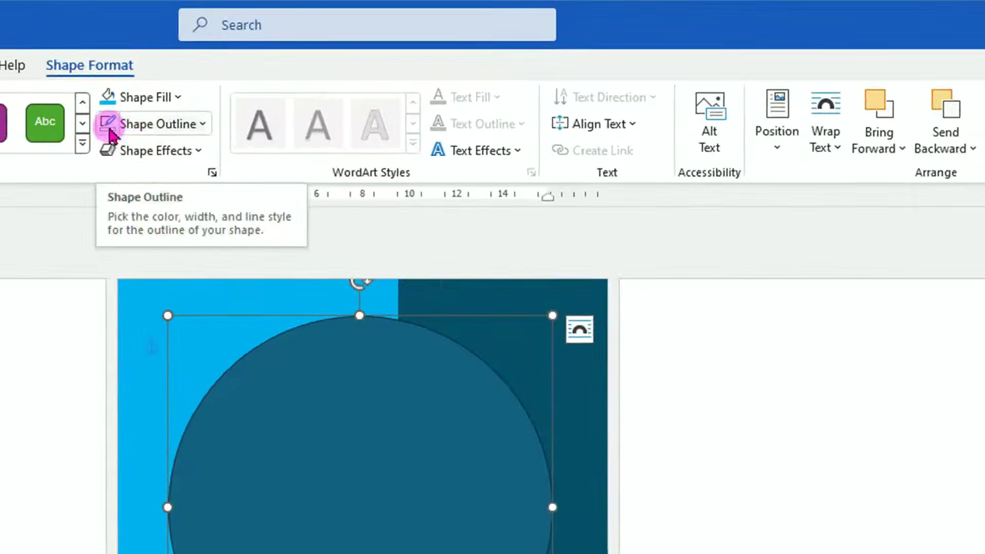
pyautogui.click(204, 125)
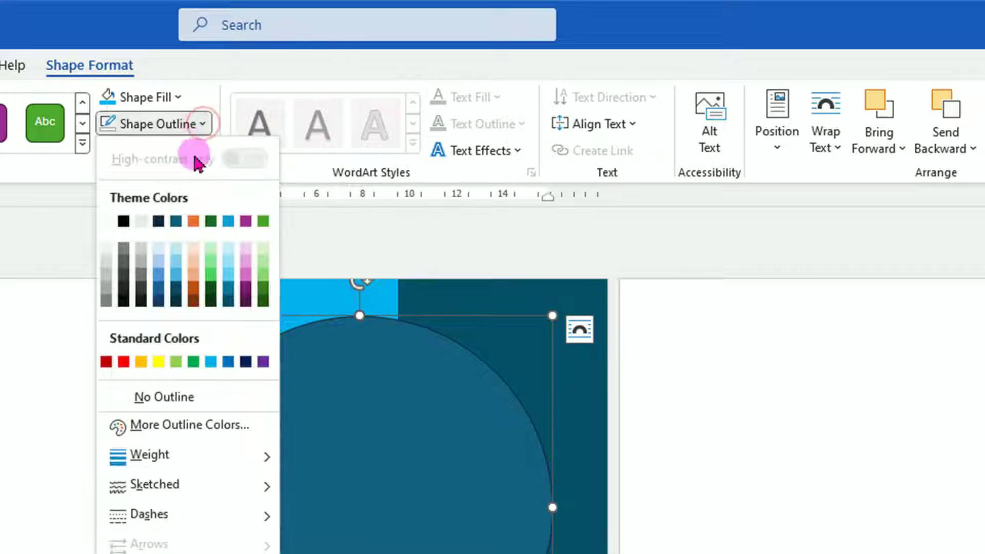
pyautogui.click(177, 399)
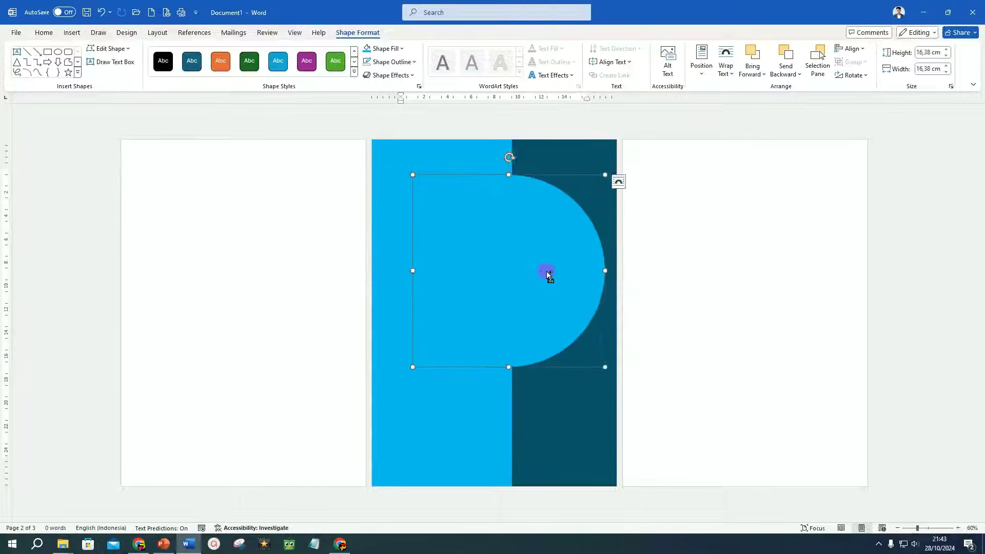
# - Resize the circle to 18 cm high by 18 cm wide
pyautogui.scroll(3, 546, 271)
pyautogui.scroll(3, 611, 260)
pyautogui.scroll(1, 650, 285)
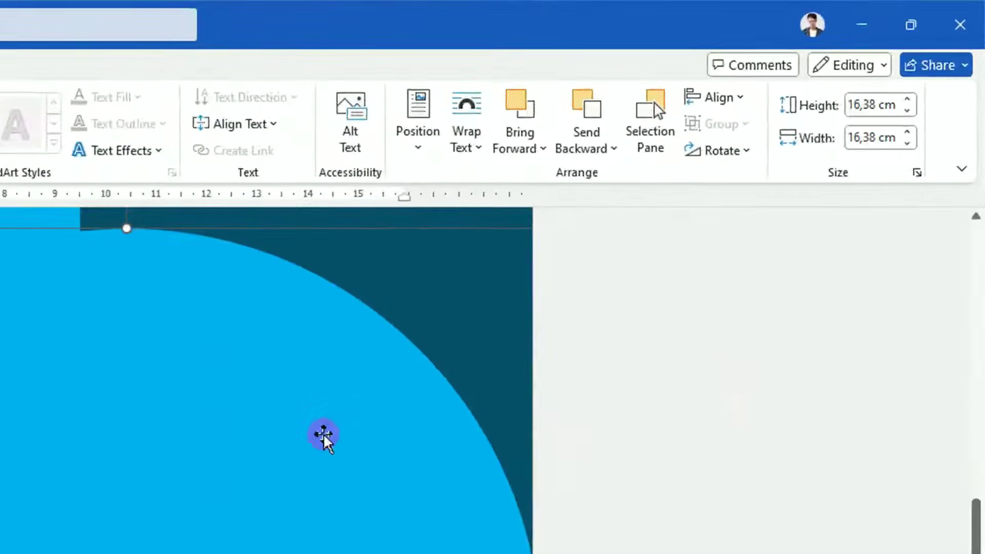
pyautogui.click(882, 107)
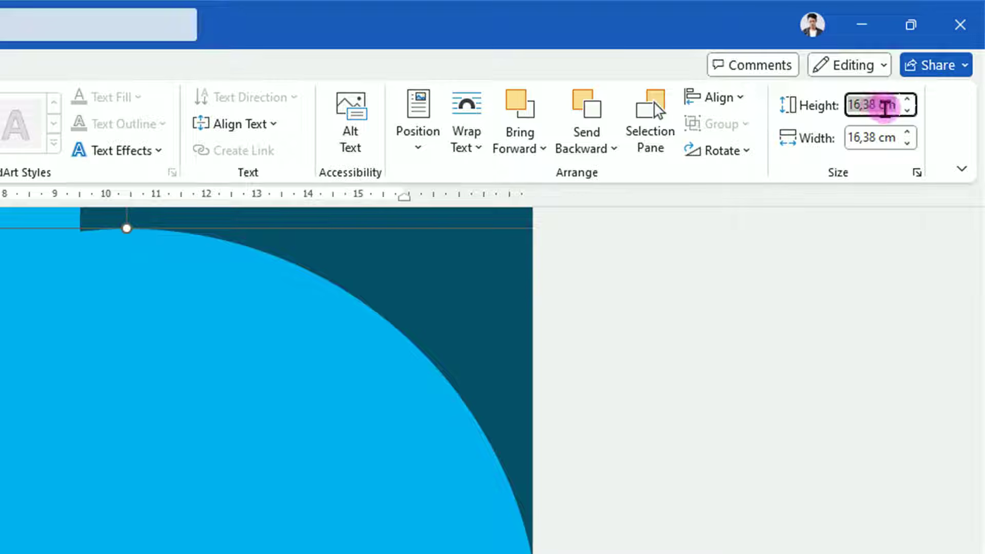
pyautogui.write('18')
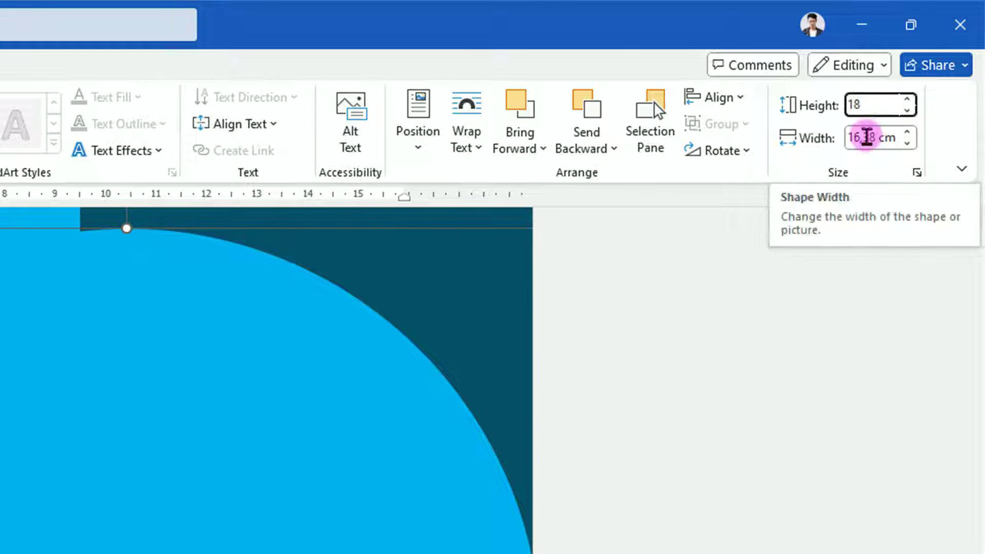
pyautogui.click(866, 137)
pyautogui.write('18')
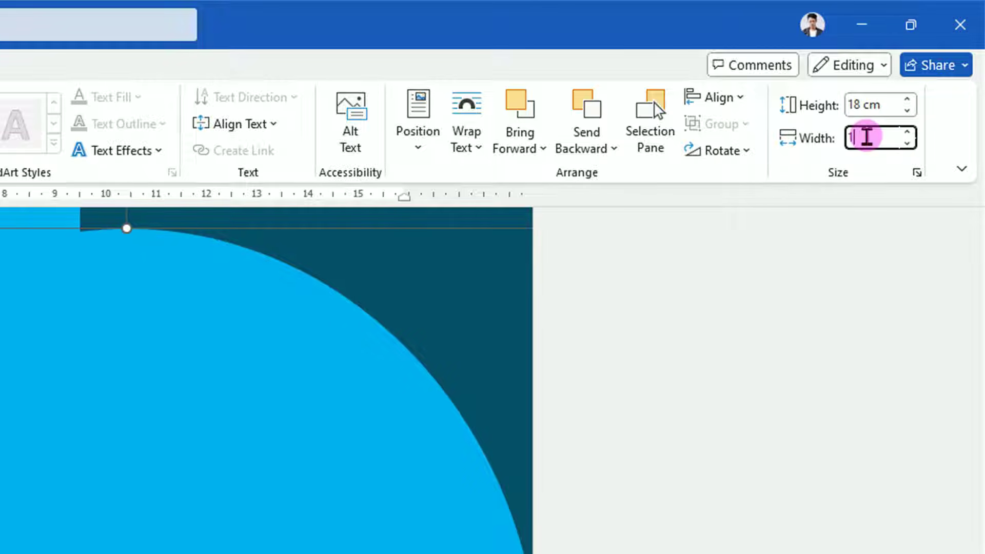
pyautogui.press('Return')
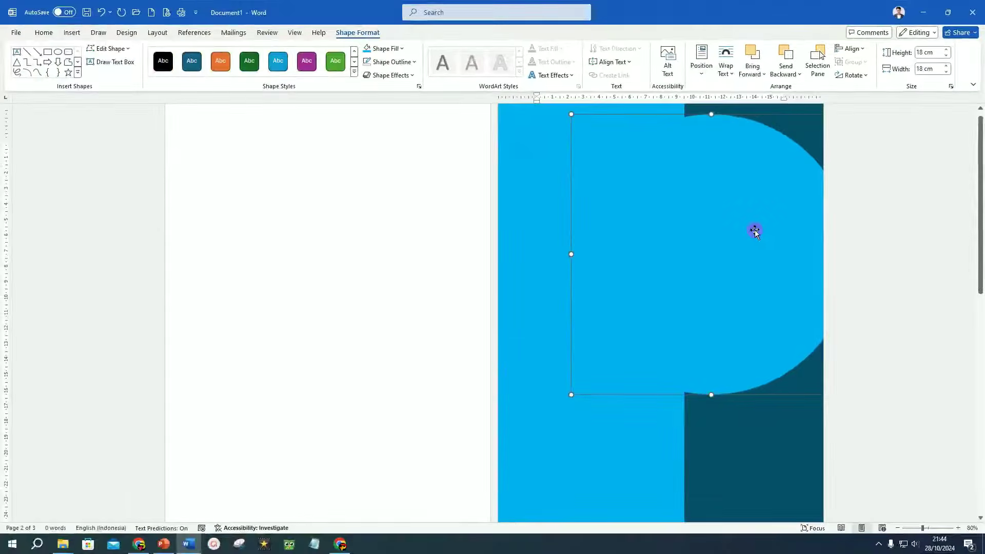
# - Nudge the circle, duplicate it, and move the copy lower on the page
pyautogui.moveTo(754, 229); pyautogui.dragTo(733, 240)
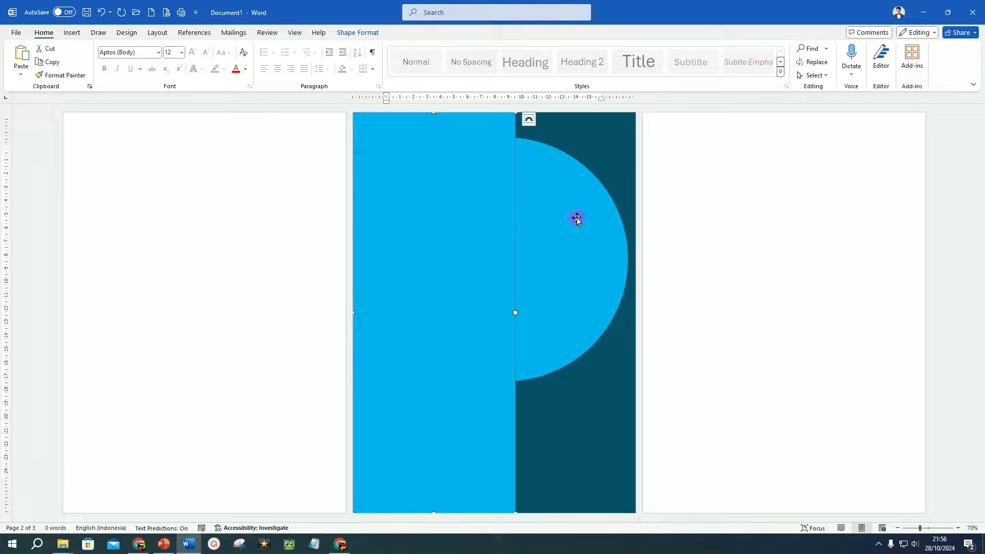
pyautogui.hotkey('ctrl', 'd')
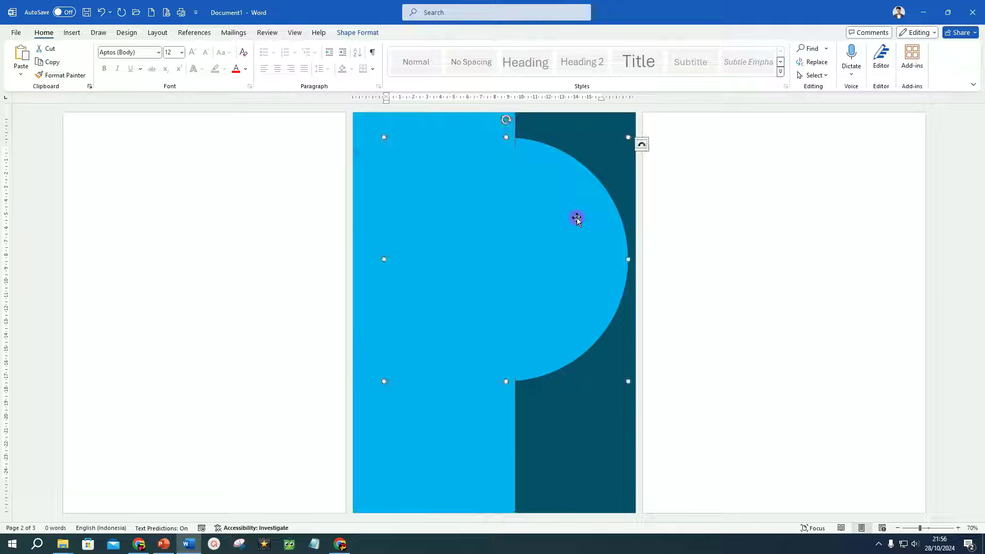
pyautogui.hotkey('ctrl', 'd')
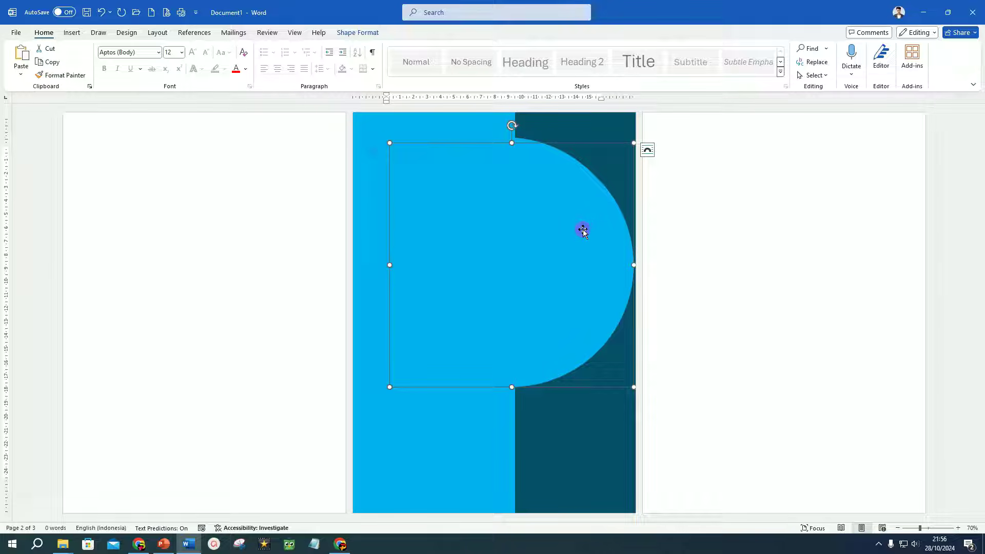
pyautogui.moveTo(582, 238); pyautogui.dragTo(579, 276)
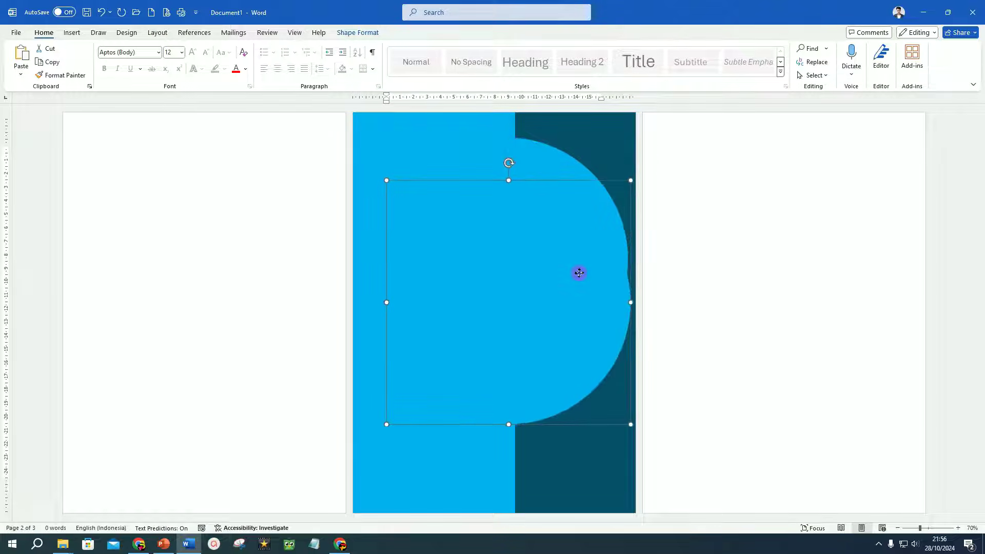
# - Give the copied circle a linear gradient fill at 0° with only two stops
pyautogui.rightClick(567, 369)
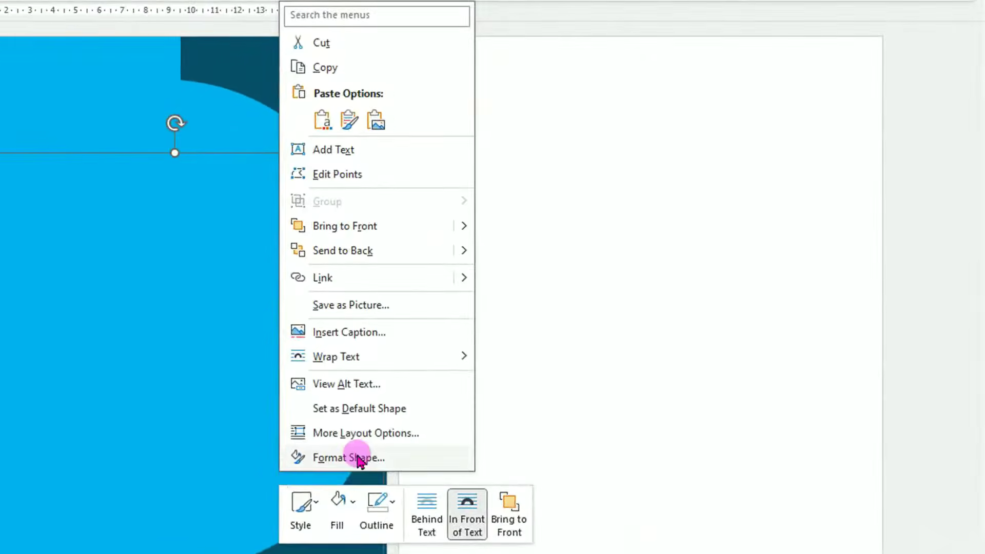
pyautogui.click(359, 458)
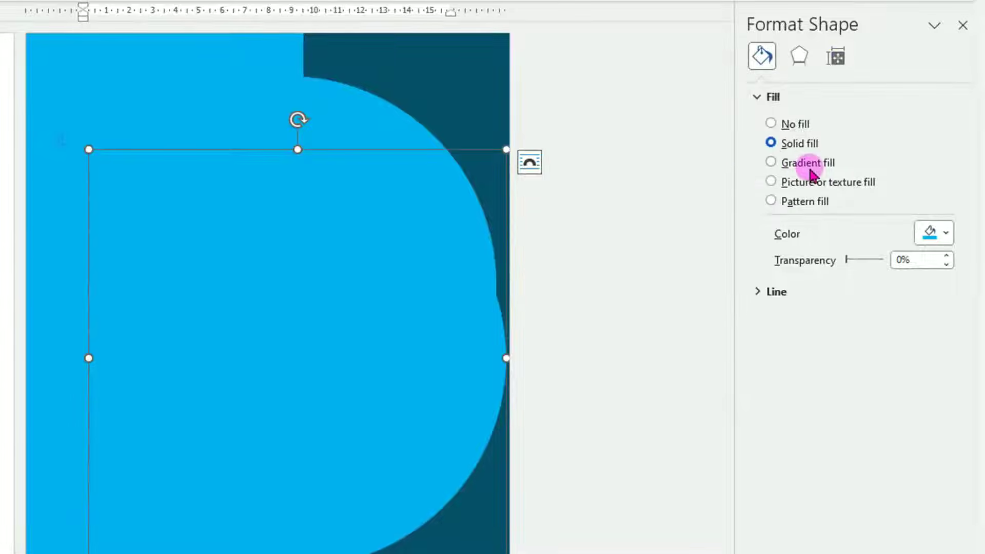
pyautogui.click(770, 163)
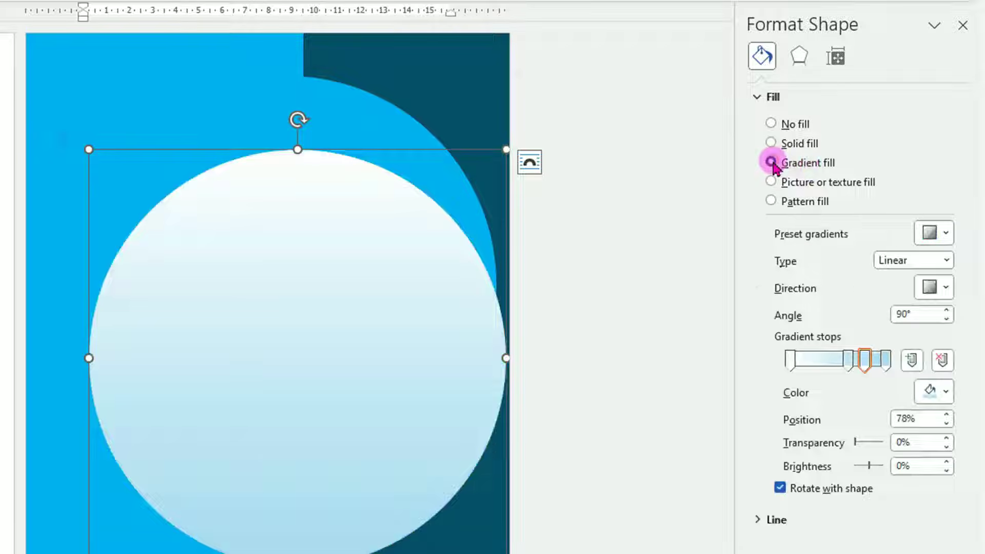
pyautogui.click(945, 319)
pyautogui.click(945, 319)
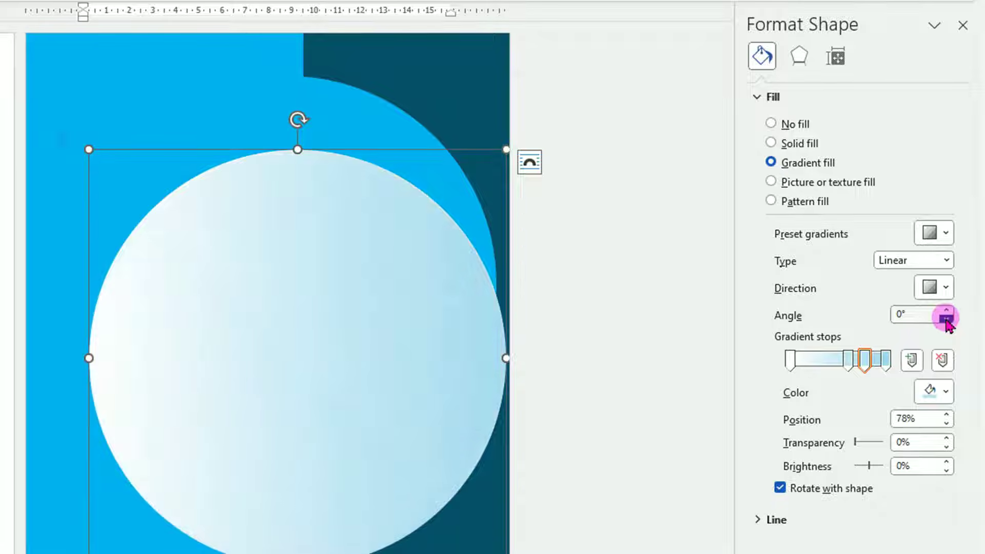
pyautogui.click(943, 362)
pyautogui.click(790, 360)
# - Colour the gradient stops white at the start and light blue at the end
pyautogui.moveTo(790, 362); pyautogui.dragTo(784, 361)
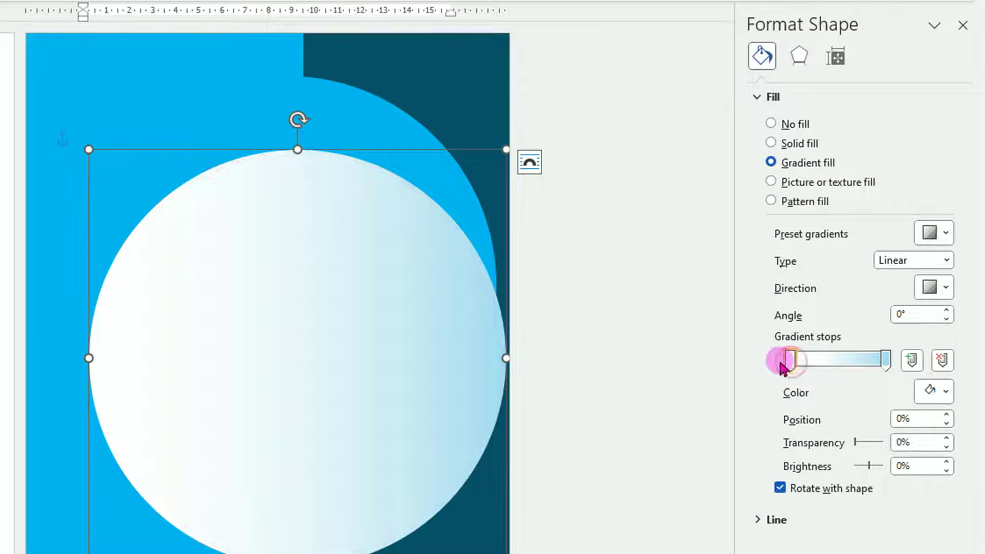
pyautogui.click(946, 395)
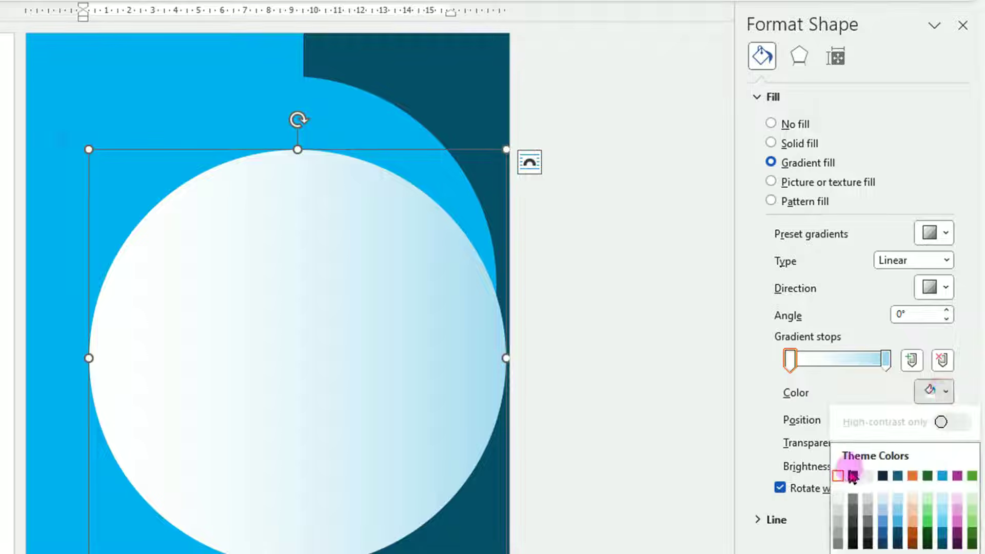
pyautogui.click(841, 464)
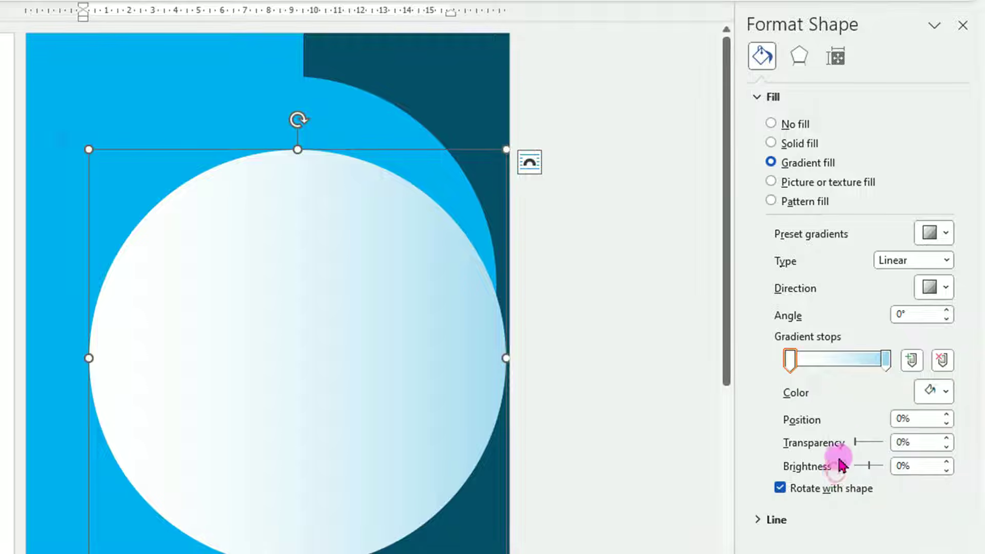
pyautogui.click(886, 363)
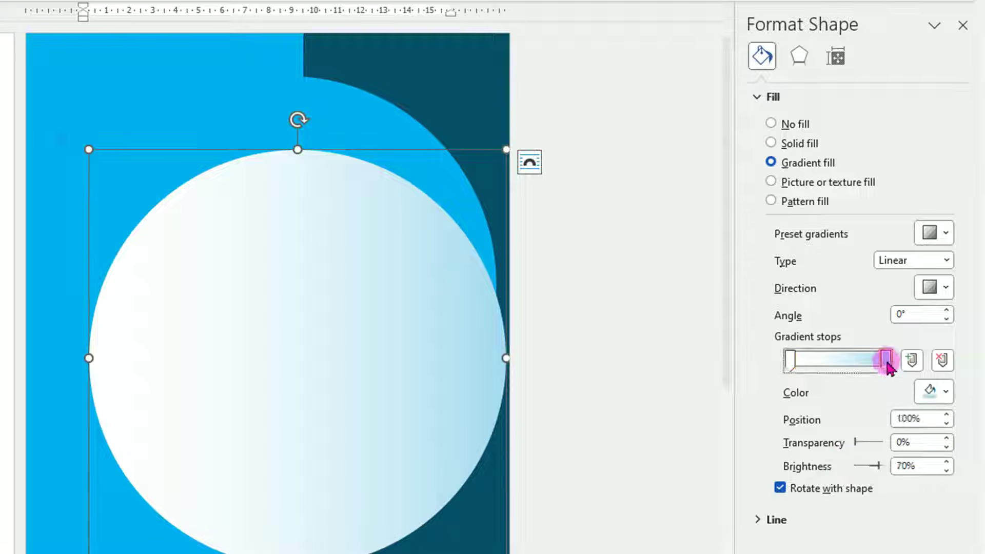
pyautogui.click(946, 393)
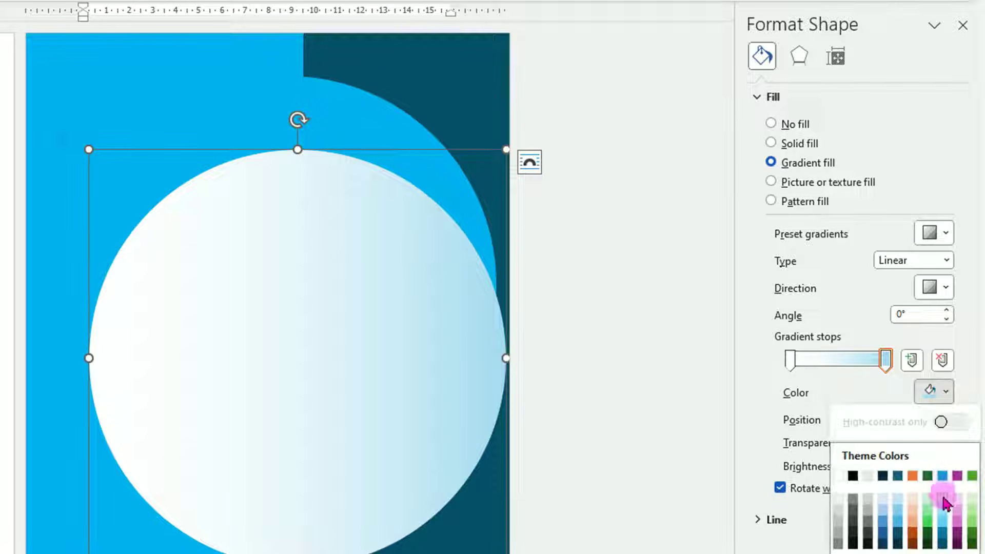
pyautogui.click(944, 510)
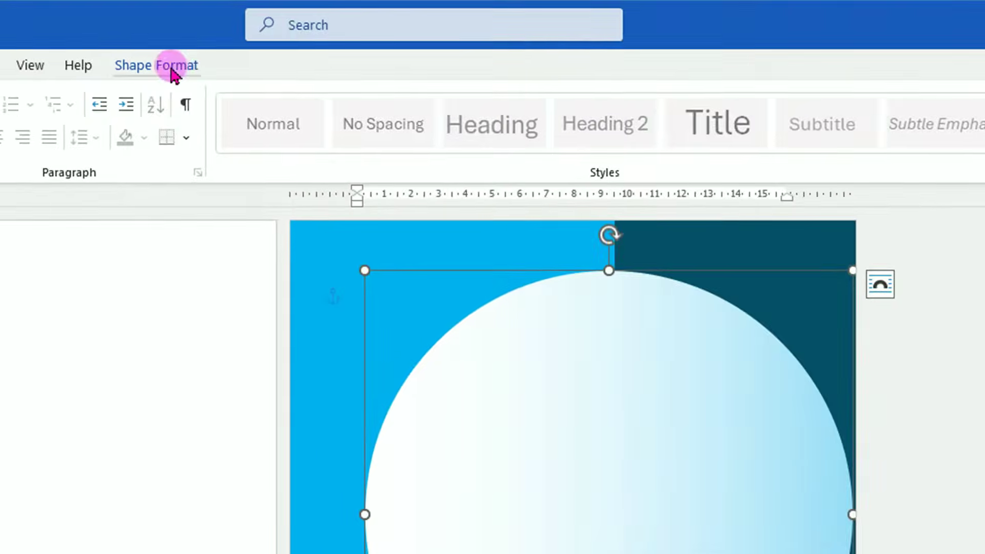
pyautogui.click(172, 67)
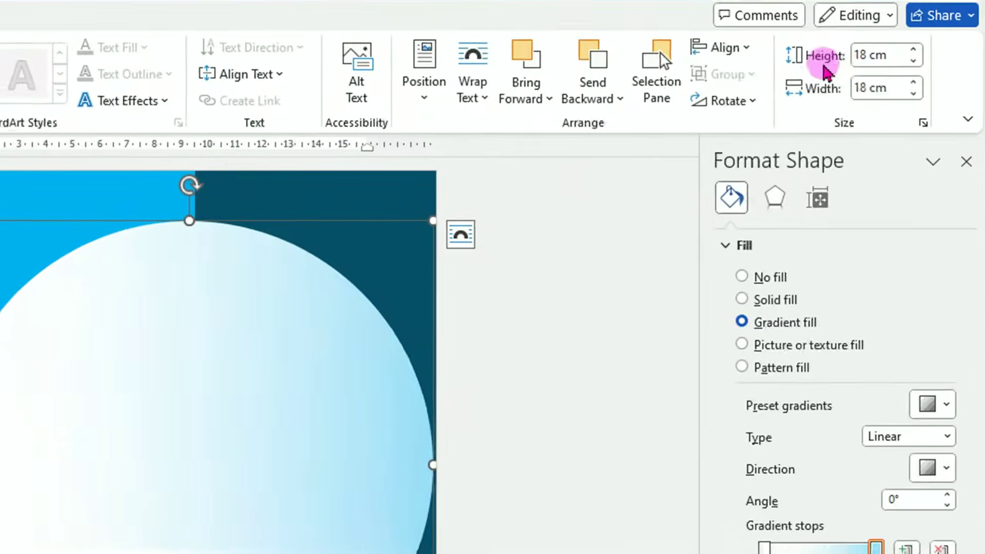
# - Shrink the gradient circle to 16,5 × 16,5 cm
pyautogui.click(908, 94)
pyautogui.click(908, 94)
pyautogui.click(908, 94)
pyautogui.click(908, 94)
pyautogui.click(908, 94)
pyautogui.click(908, 94)
pyautogui.click(907, 93)
pyautogui.click(907, 93)
pyautogui.click(907, 93)
pyautogui.click(907, 94)
pyautogui.click(907, 93)
pyautogui.click(907, 94)
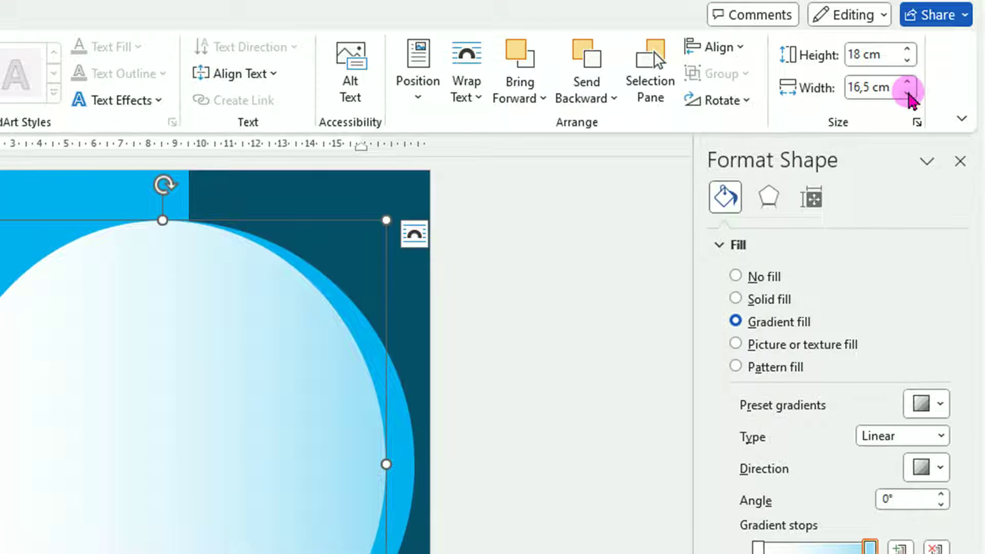
pyautogui.click(907, 60)
pyautogui.click(907, 60)
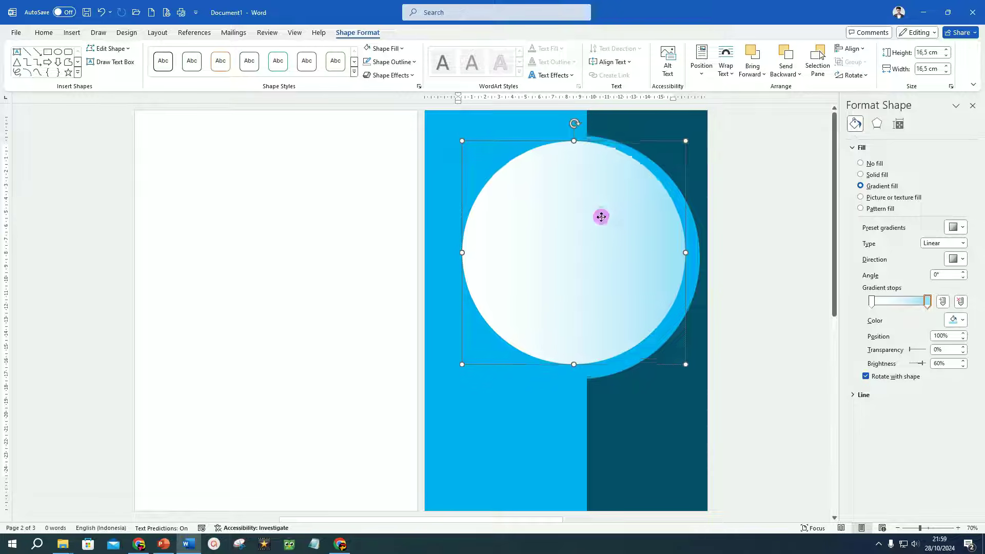
# - Nudge the gradient circle right and down, then duplicate the light-blue left panel
pyautogui.moveTo(601, 211); pyautogui.dragTo(606, 220)
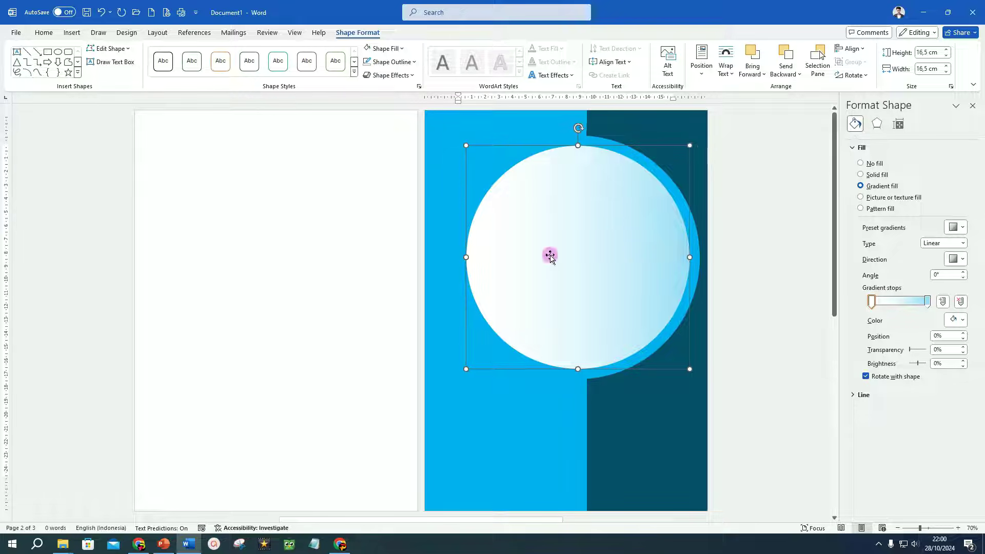
pyautogui.click(504, 418)
pyautogui.hotkey('ctrl', 'd')
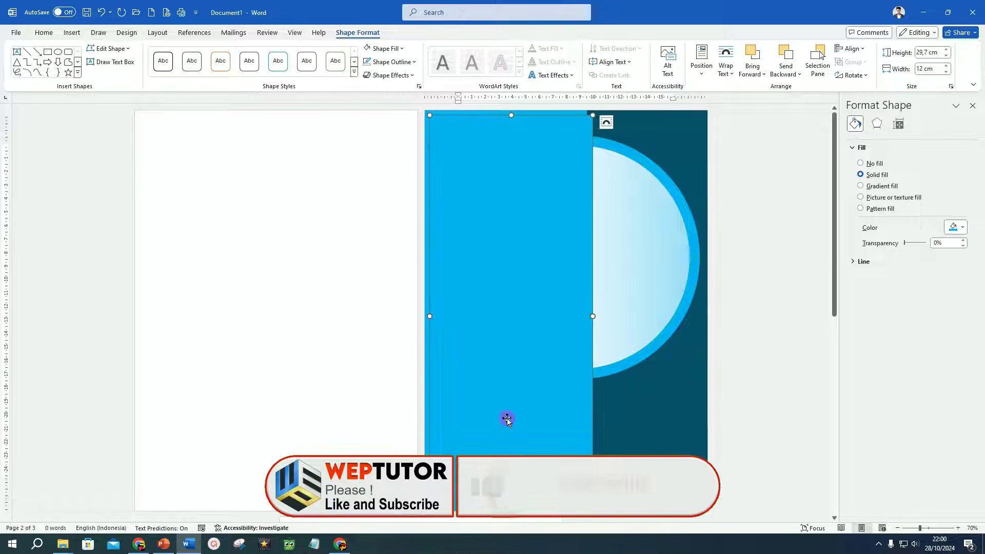
# - Move the panel copy right and fill it white
pyautogui.moveTo(544, 294); pyautogui.dragTo(624, 299)
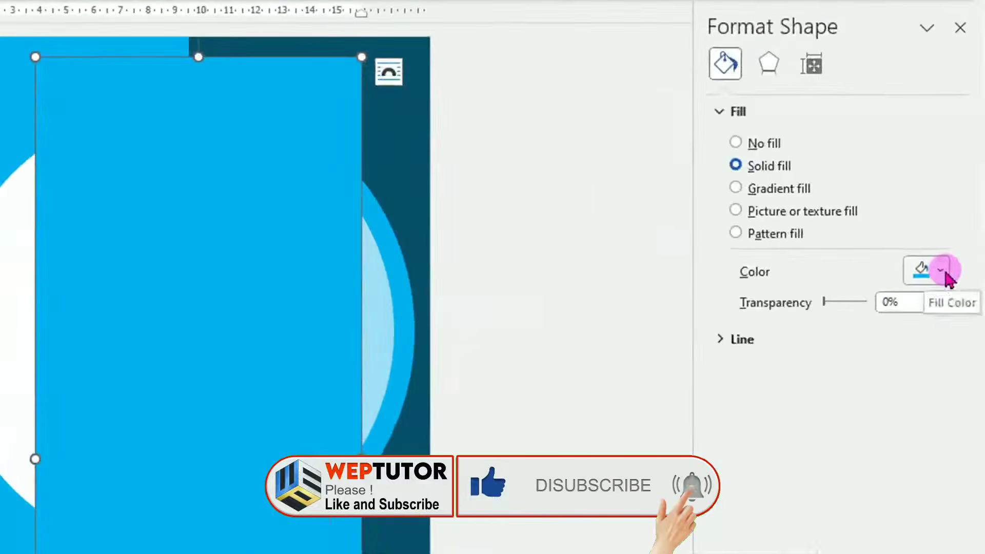
pyautogui.click(962, 228)
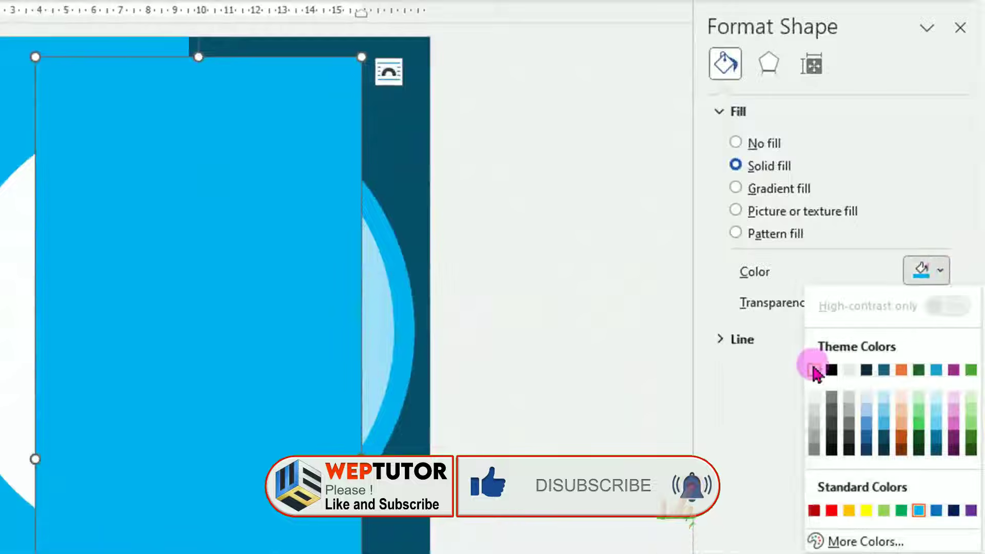
pyautogui.click(813, 369)
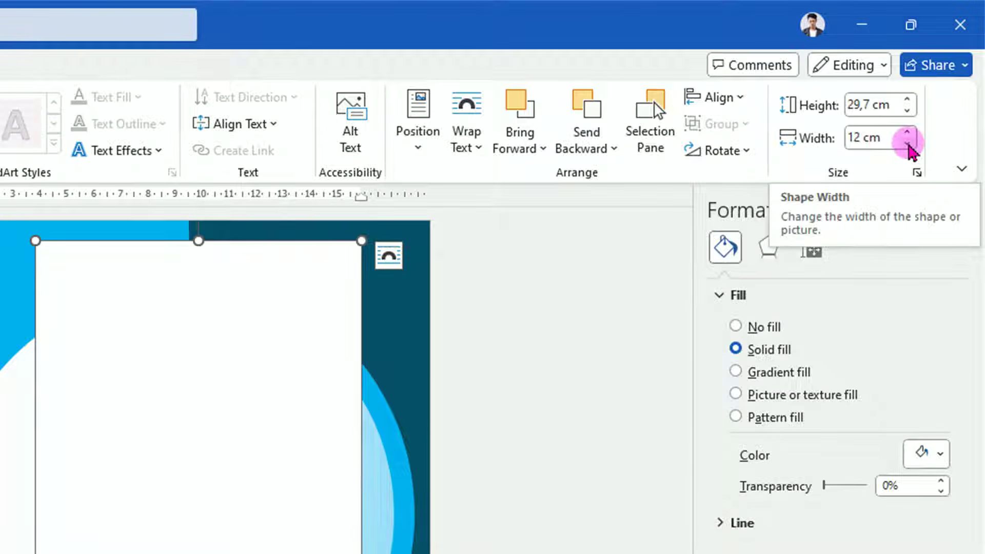
# - Narrow the white panel to 11,3 cm and align it with the page's left edge
pyautogui.click(906, 144)
pyautogui.doubleClick(907, 143)
pyautogui.click(907, 144)
pyautogui.click(907, 144)
pyautogui.click(907, 144)
pyautogui.click(906, 145)
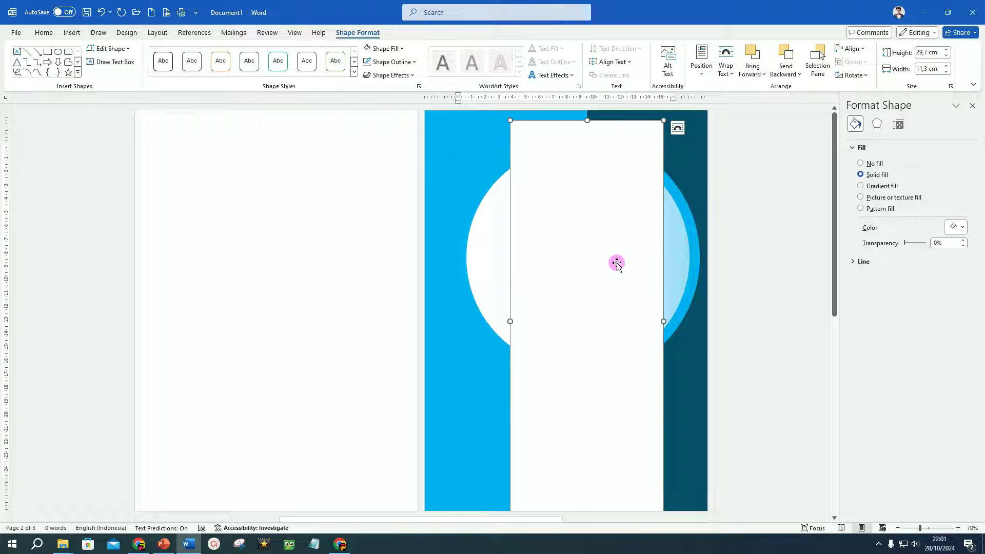
pyautogui.moveTo(616, 263); pyautogui.dragTo(531, 252)
pyautogui.click(643, 415)
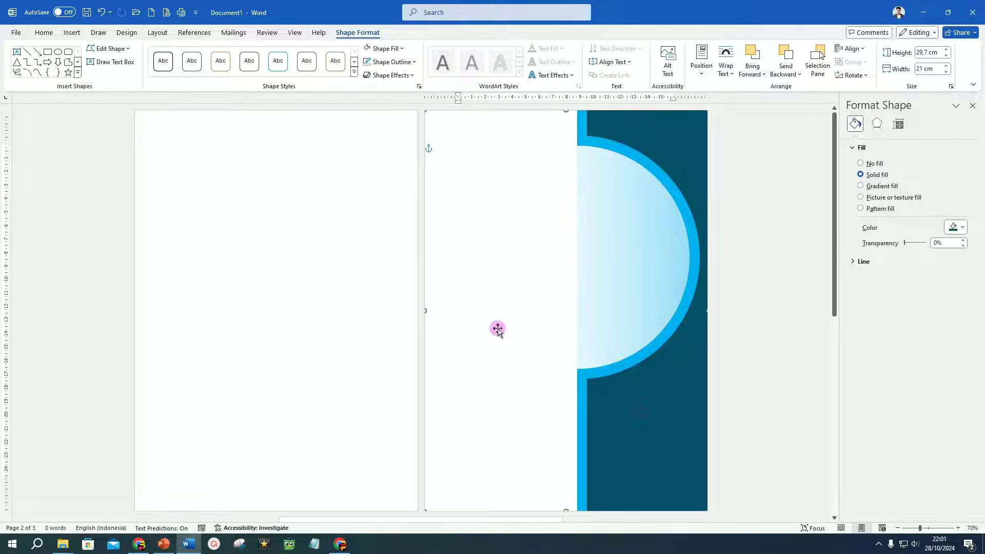
pyautogui.click(643, 249)
# - Duplicate the circle and fill the copy with the mount-fuji-8010752_1920 photo
pyautogui.hotkey('ctrl', 'd')
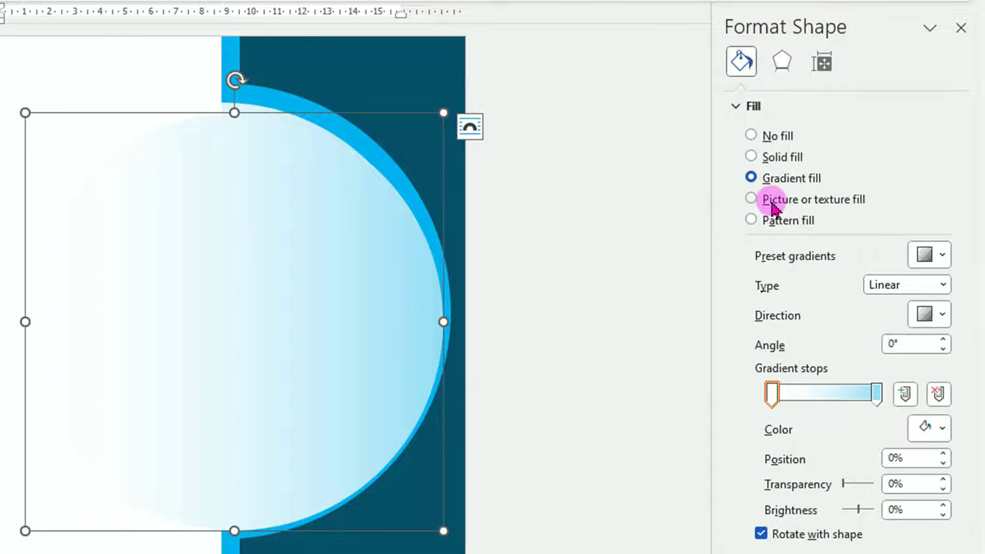
pyautogui.click(752, 200)
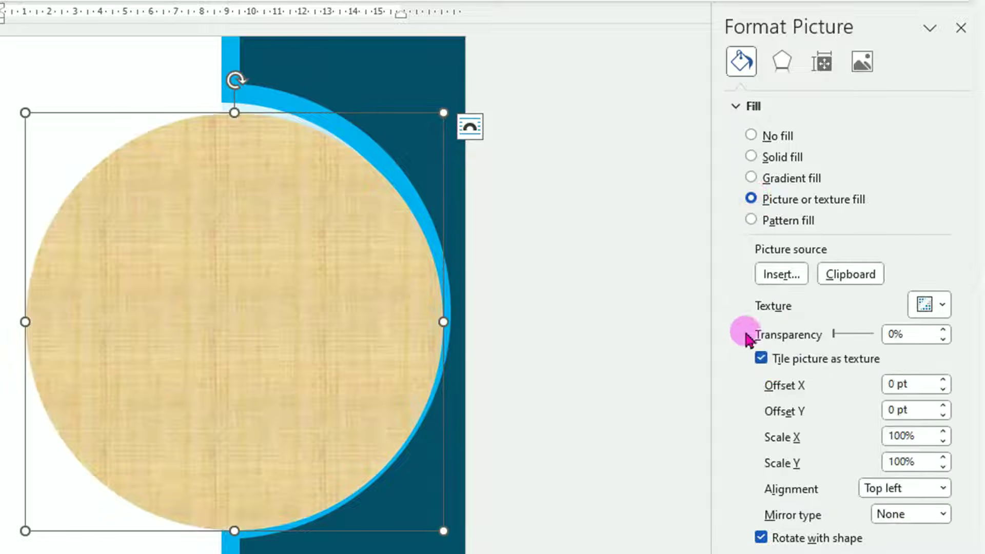
pyautogui.click(776, 275)
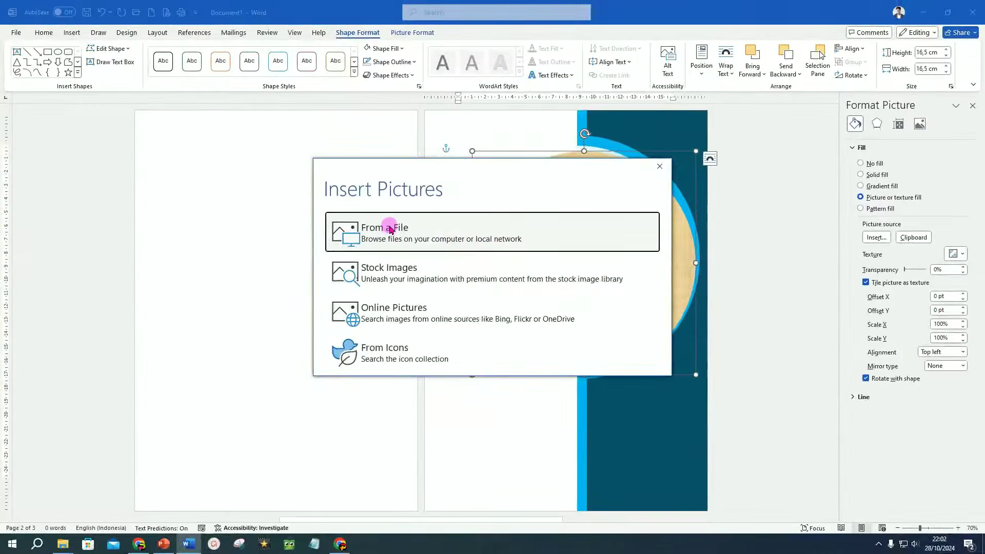
pyautogui.click(389, 229)
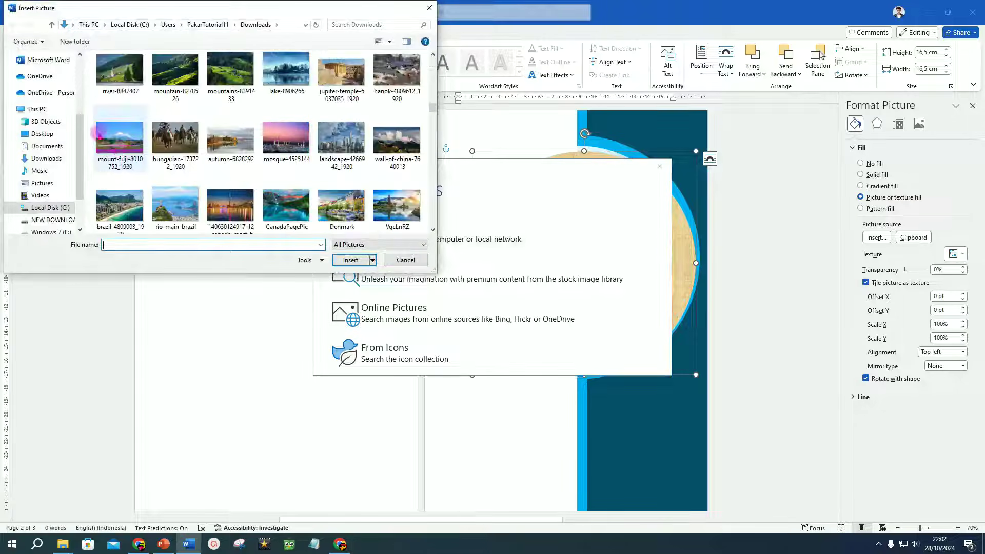
pyautogui.click(121, 143)
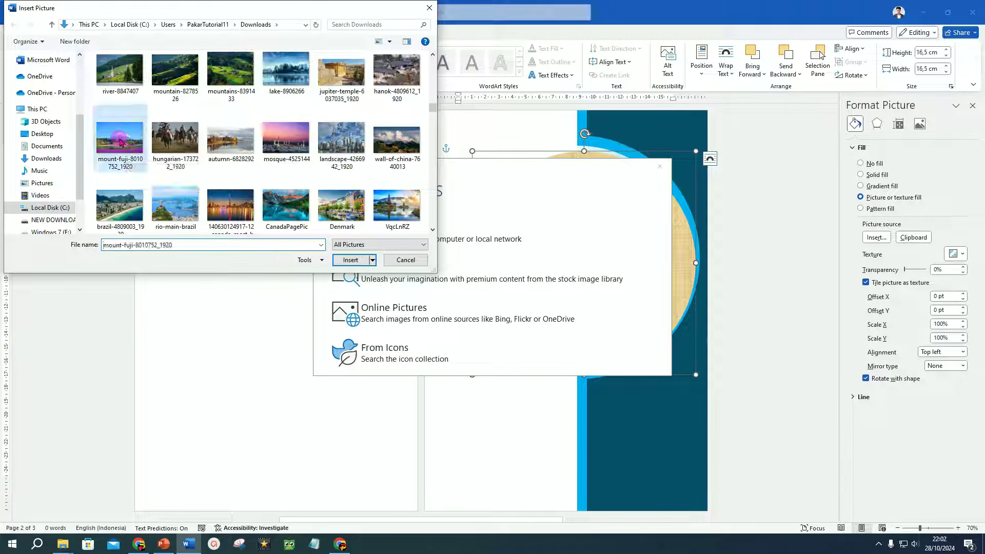
pyautogui.click(345, 261)
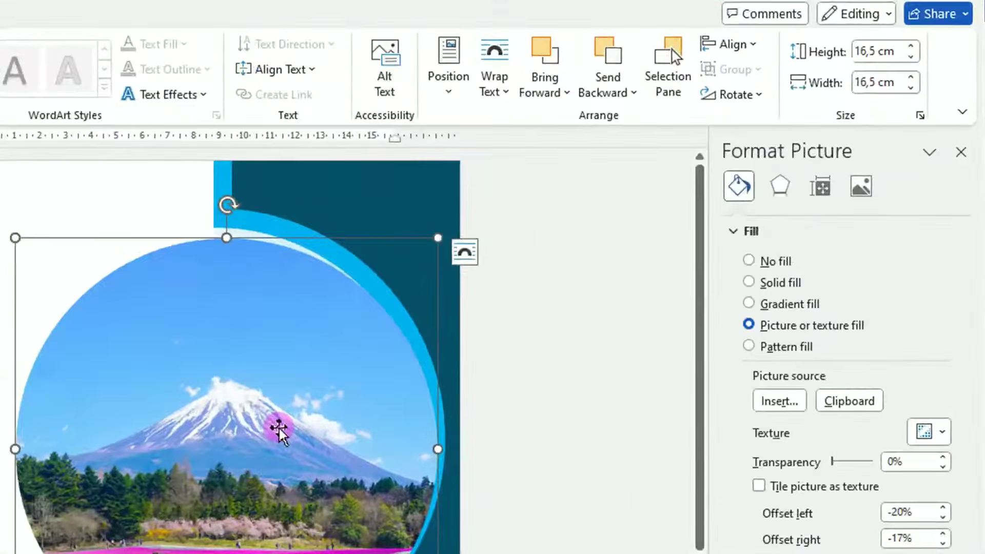
# - Reduce the photo circle's width to 13,5 cm
pyautogui.click(910, 88)
pyautogui.click(911, 88)
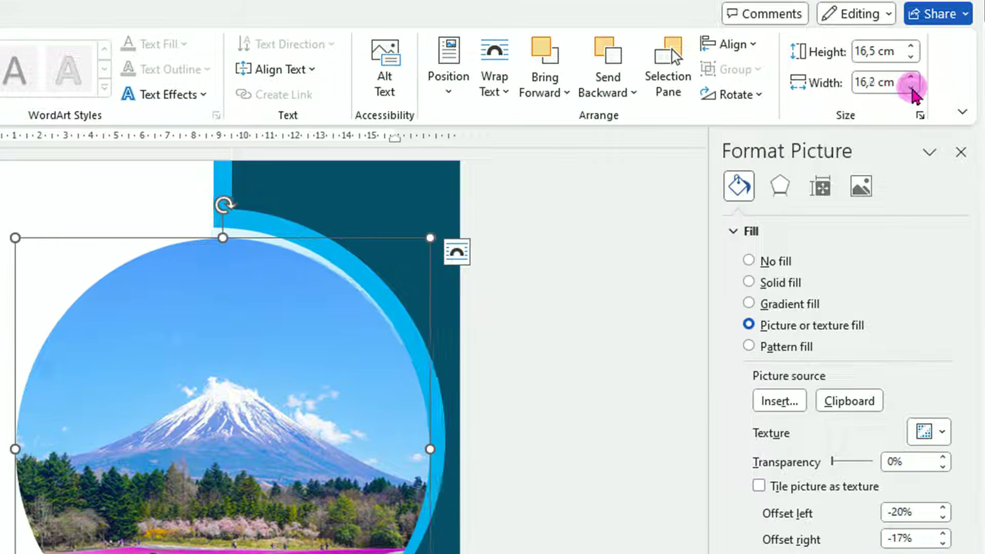
pyautogui.click(911, 88)
pyautogui.click(912, 88)
pyautogui.click(912, 89)
pyautogui.click(912, 89)
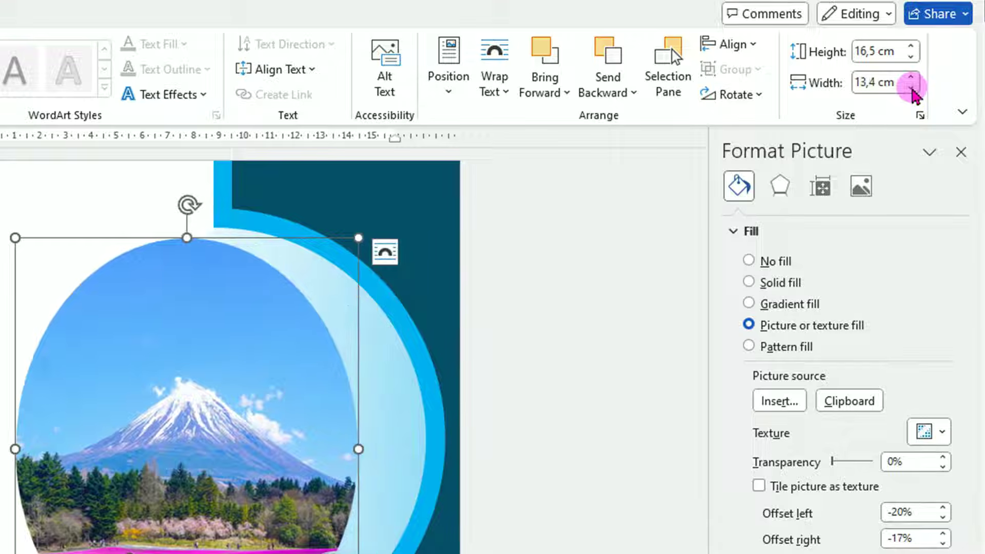
pyautogui.click(910, 78)
# - Reduce the photo circle's height to 13,5 cm and centre it inside the gradient ring
pyautogui.click(910, 57)
pyautogui.click(911, 57)
pyautogui.click(911, 58)
pyautogui.click(912, 58)
pyautogui.click(911, 58)
pyautogui.click(911, 57)
pyautogui.click(911, 58)
pyautogui.click(912, 57)
pyautogui.click(911, 58)
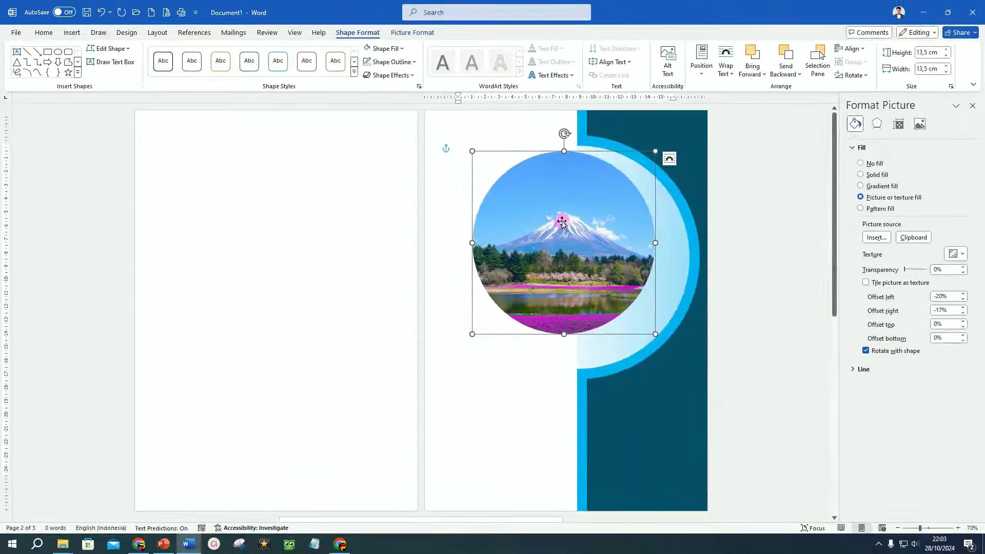
pyautogui.moveTo(562, 222); pyautogui.dragTo(577, 237)
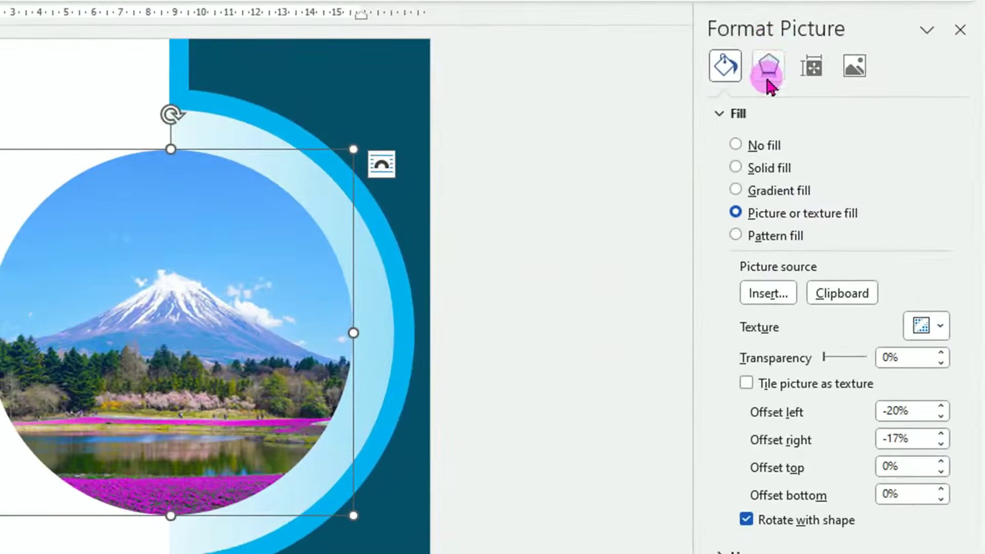
# - Apply the Inside: Center shadow preset to the Mount Fuji photo circle, then select the light-blue ring
pyautogui.click(768, 64)
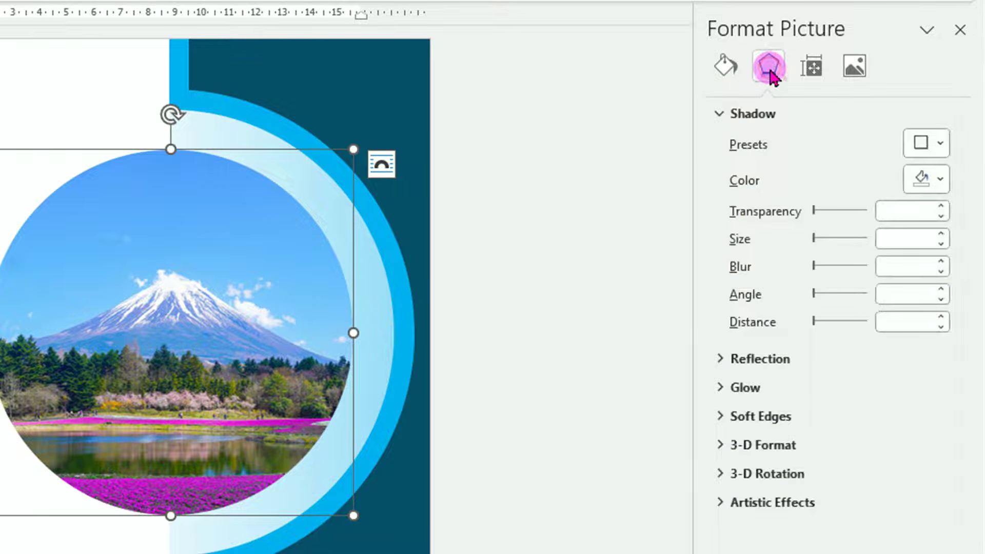
pyautogui.click(940, 143)
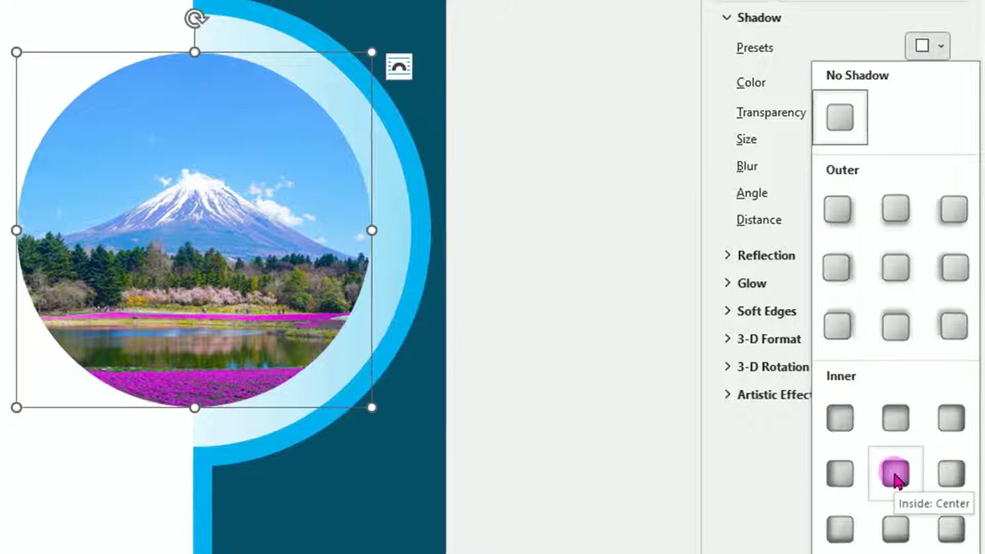
pyautogui.click(895, 475)
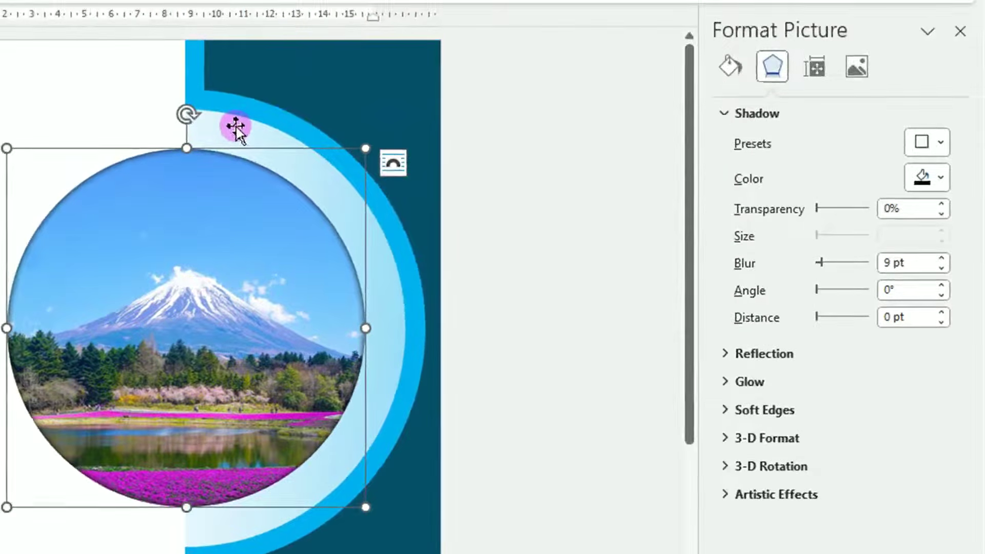
pyautogui.click(236, 127)
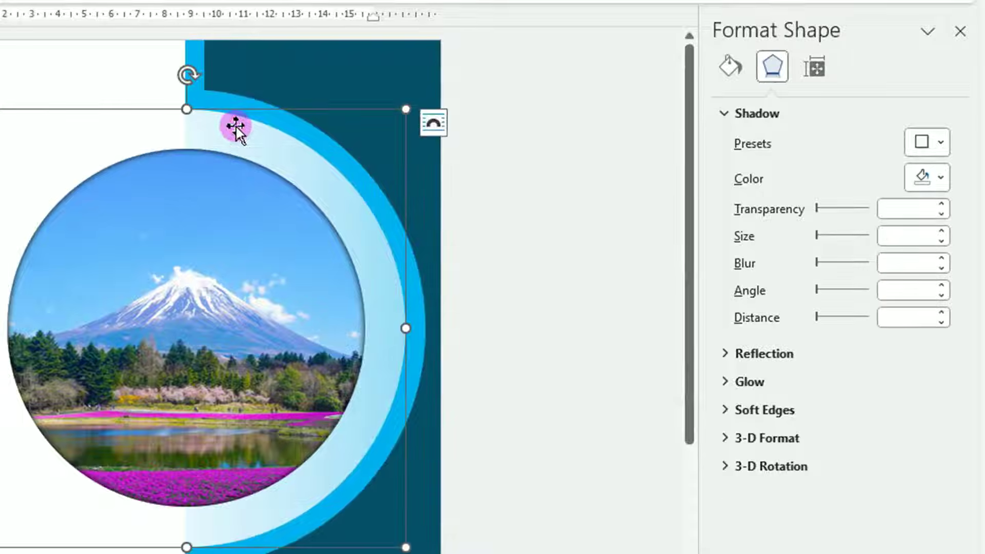
# - Give the ring an Offset: Center outer shadow and drag its white gradient stop to 60%
pyautogui.click(941, 142)
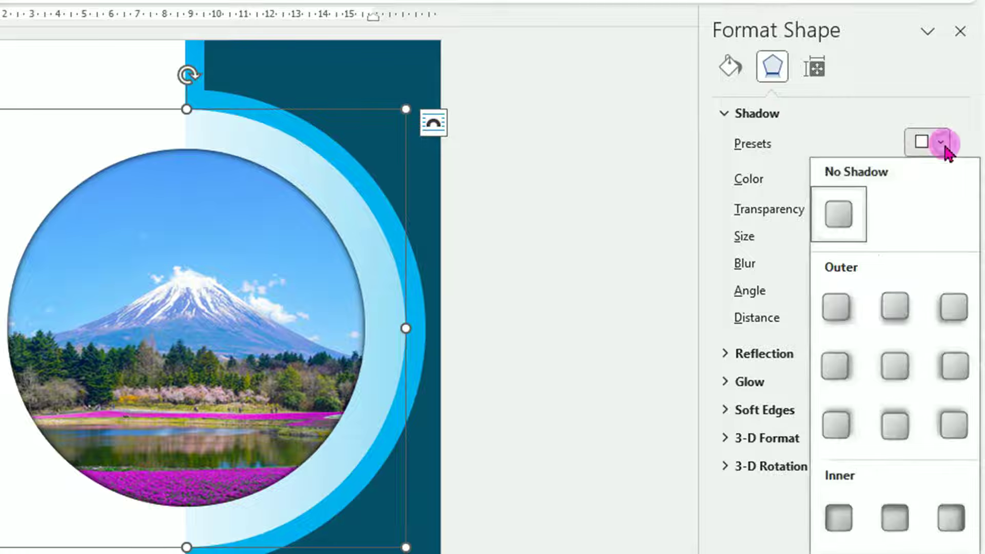
pyautogui.click(894, 359)
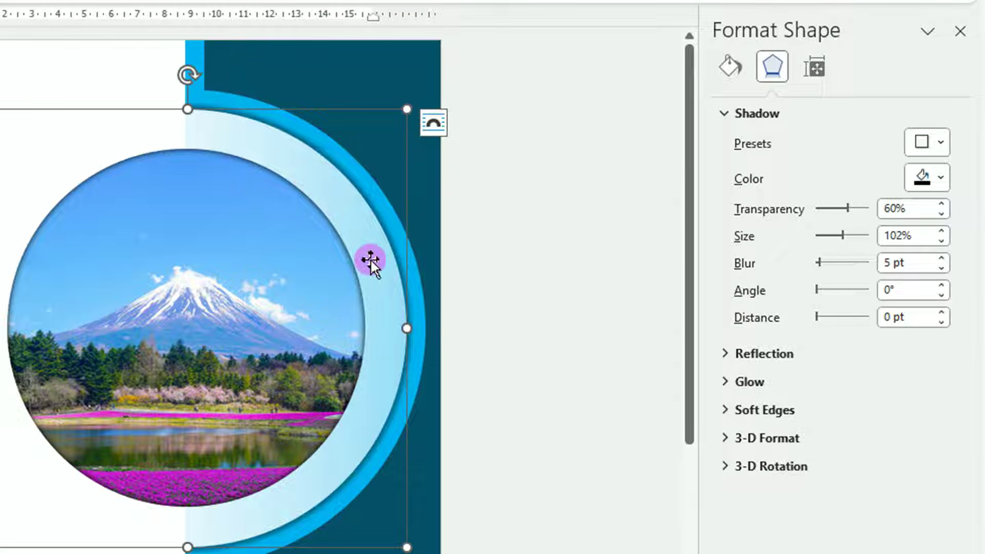
pyautogui.click(731, 70)
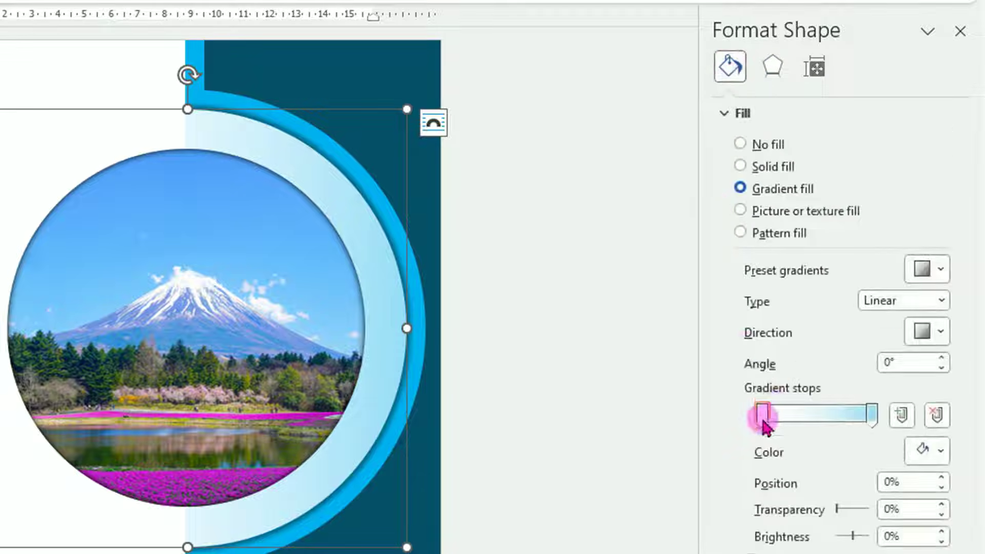
pyautogui.moveTo(761, 416); pyautogui.dragTo(826, 417)
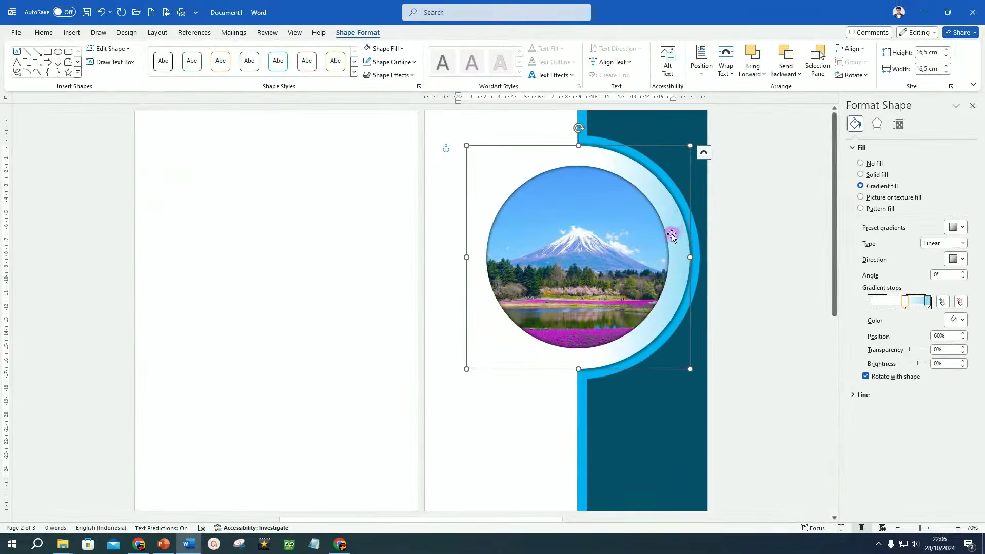
# - Duplicate the gradient ring, shift the copy up-left, and change its shape to a Block Arc
pyautogui.hotkey('ctrl', 'd')
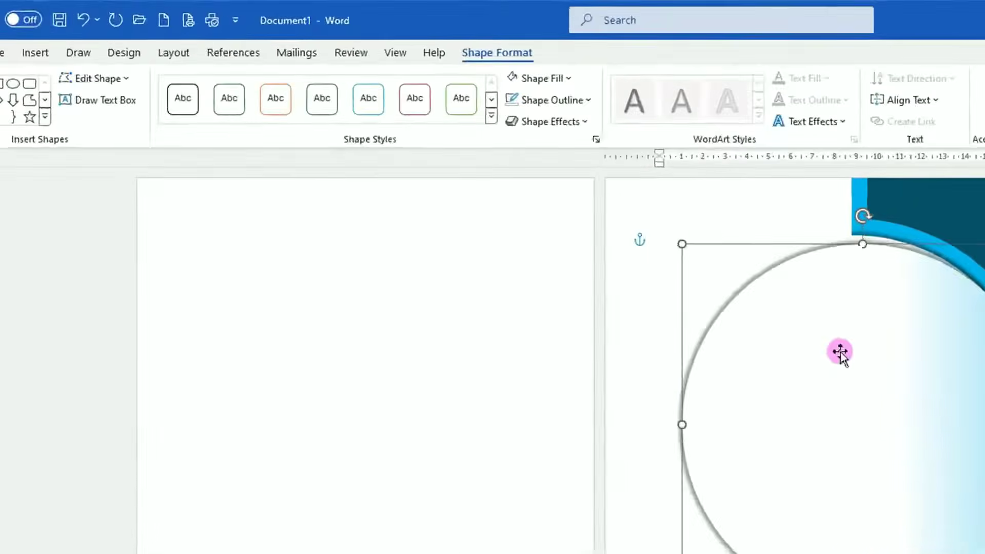
pyautogui.moveTo(569, 218); pyautogui.dragTo(555, 205)
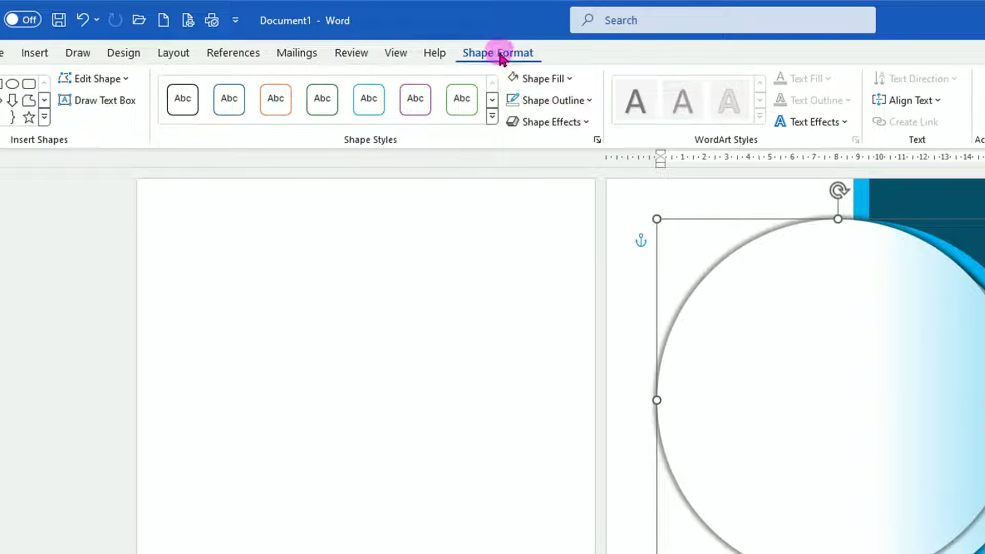
pyautogui.click(91, 82)
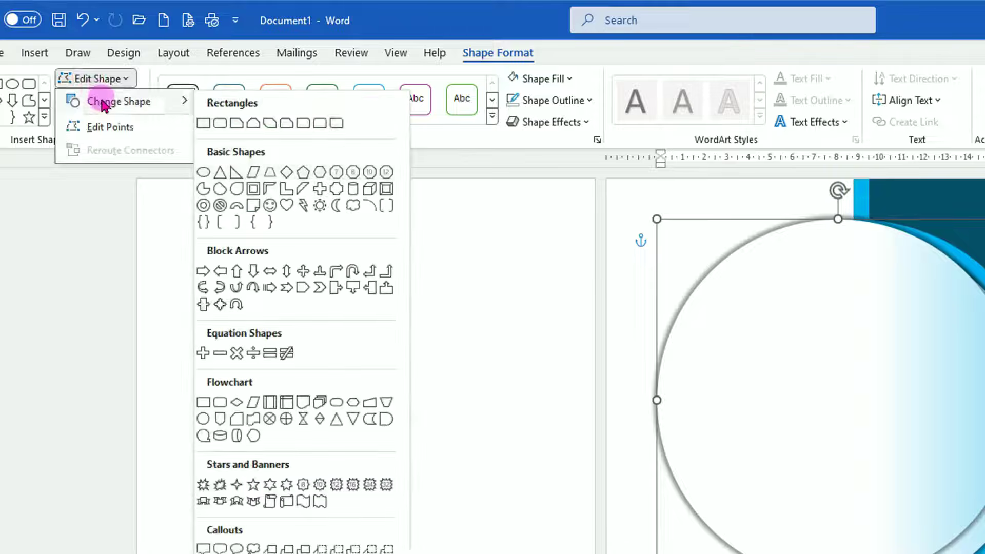
pyautogui.moveTo(119, 100)
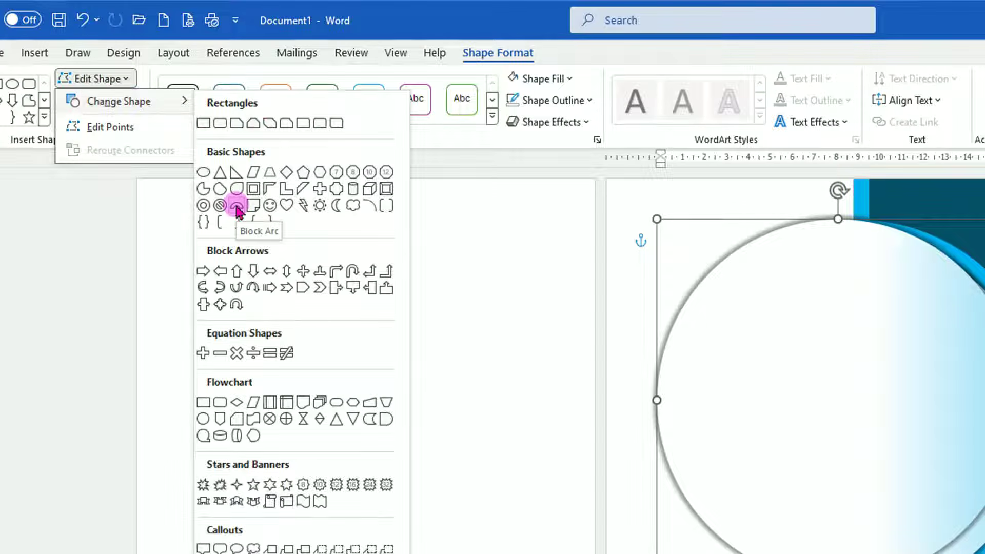
pyautogui.click(237, 207)
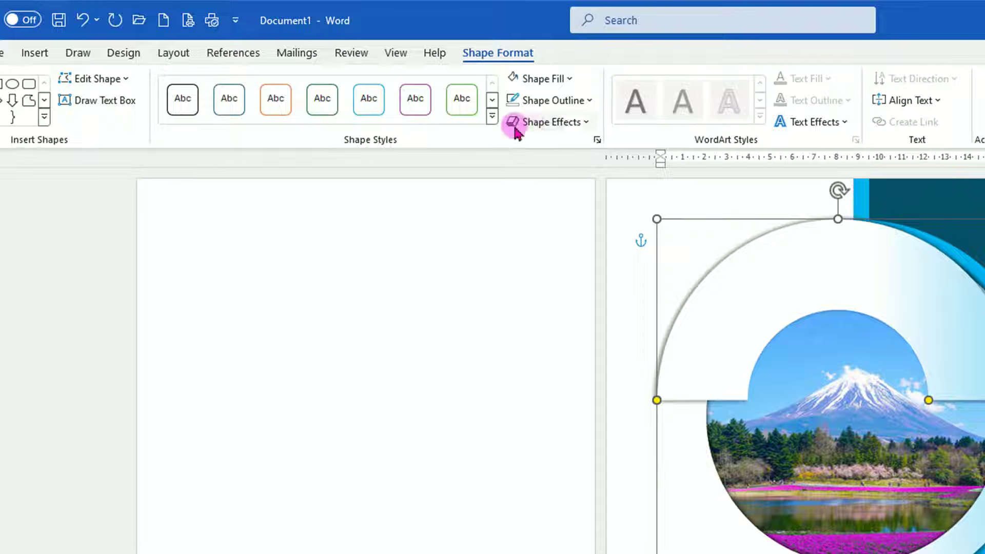
# - Set the arc's shadow to No Shadow
pyautogui.click(586, 123)
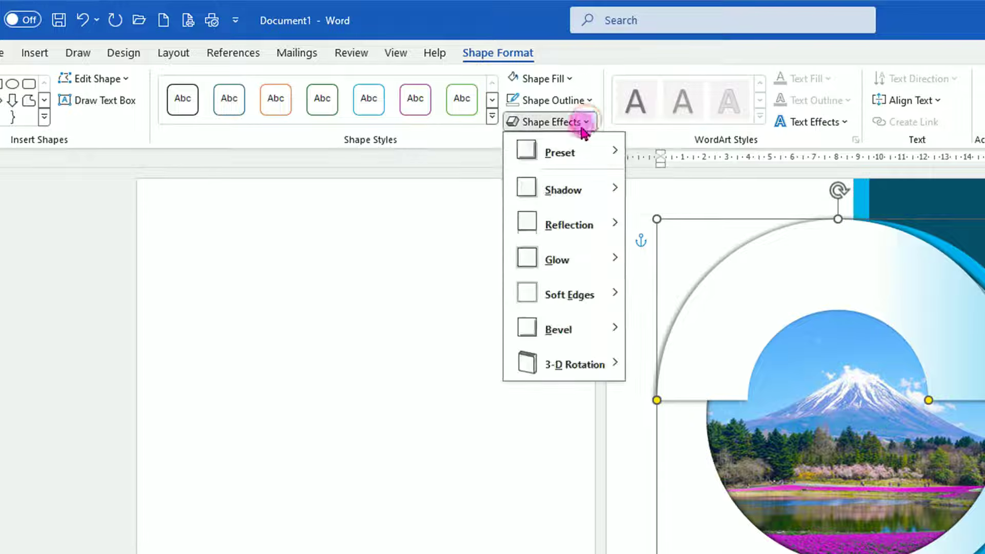
pyautogui.click(577, 189)
pyautogui.click(649, 219)
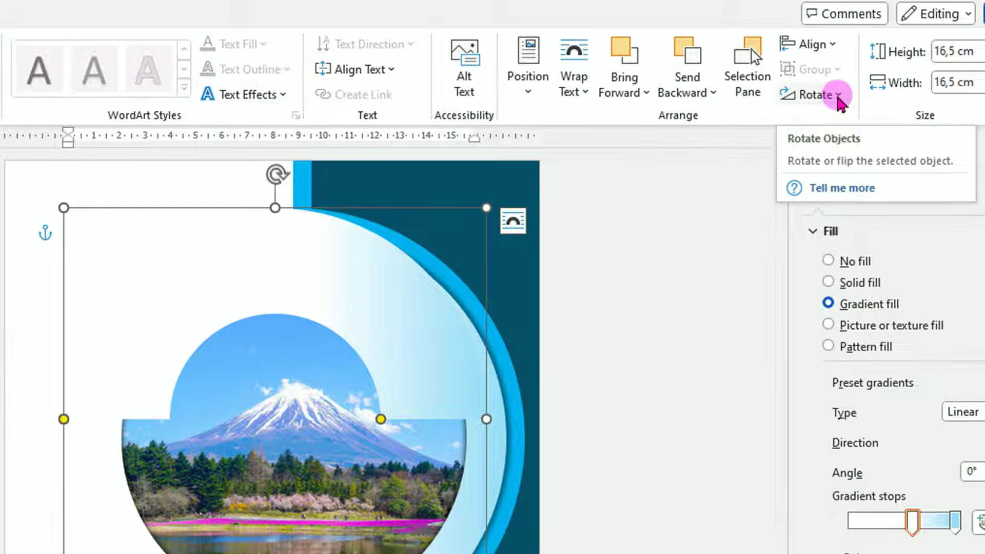
# - Rotate the arc 90° left, set its gradient angle to 90°, and thin it into a ring around the photo
pyautogui.click(837, 98)
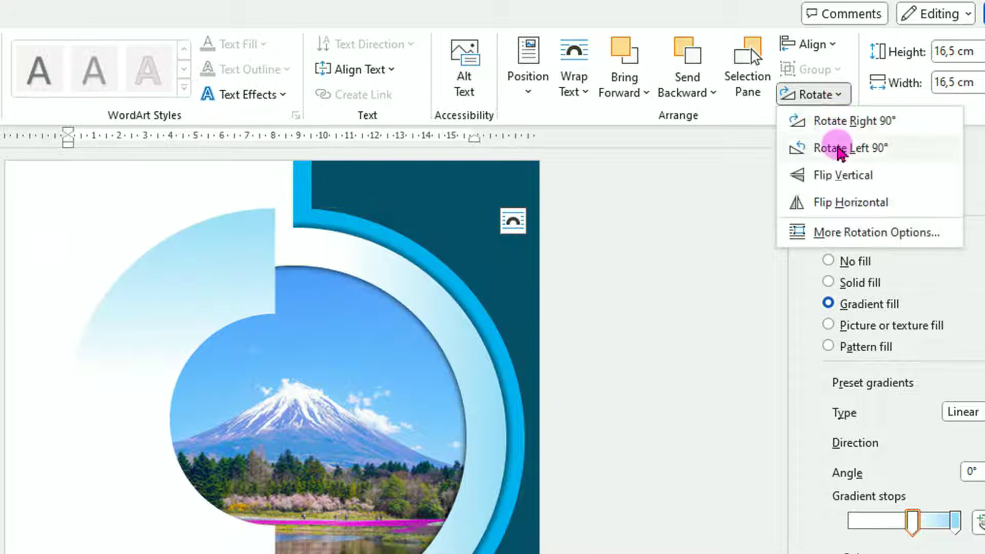
pyautogui.click(839, 149)
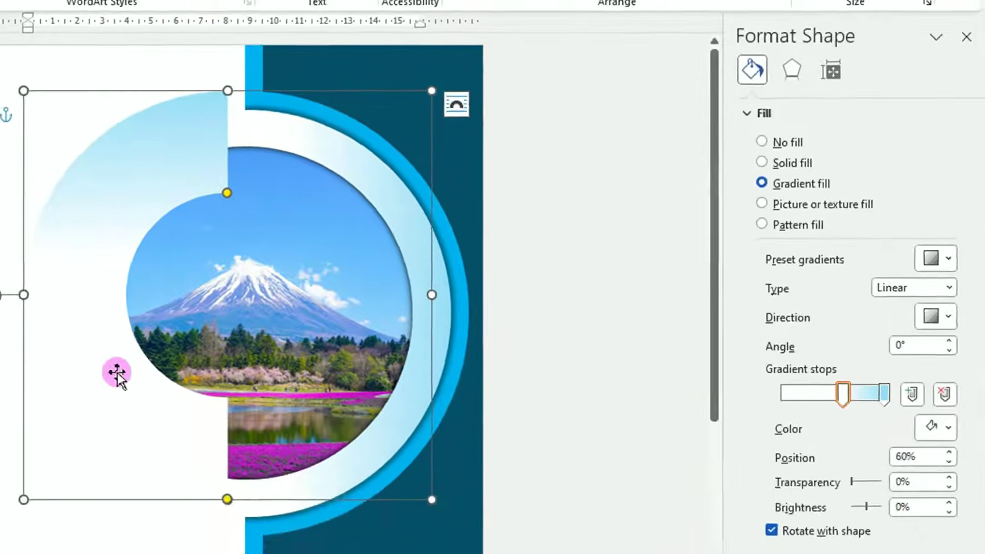
pyautogui.click(944, 333)
pyautogui.click(943, 333)
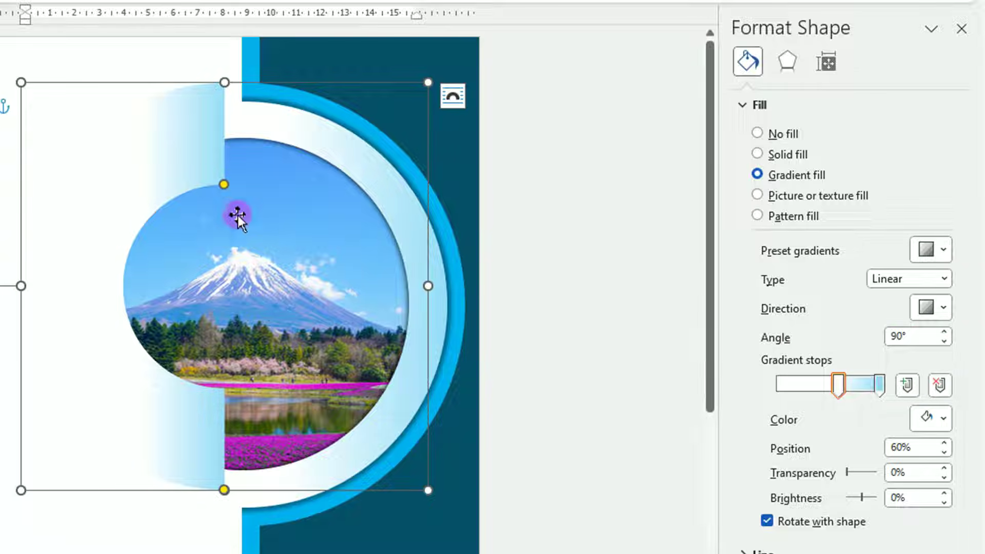
pyautogui.moveTo(205, 134); pyautogui.dragTo(220, 148)
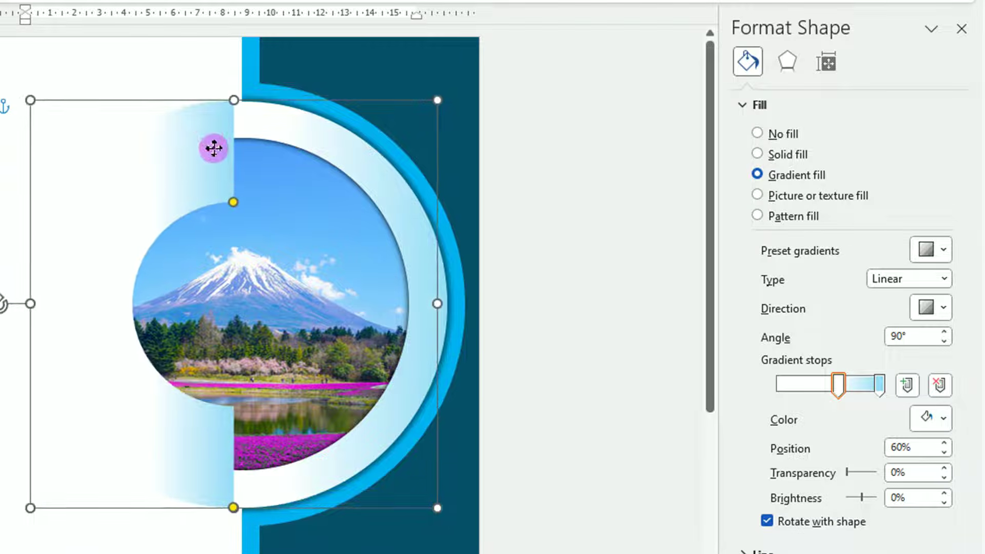
pyautogui.moveTo(243, 202); pyautogui.dragTo(243, 163)
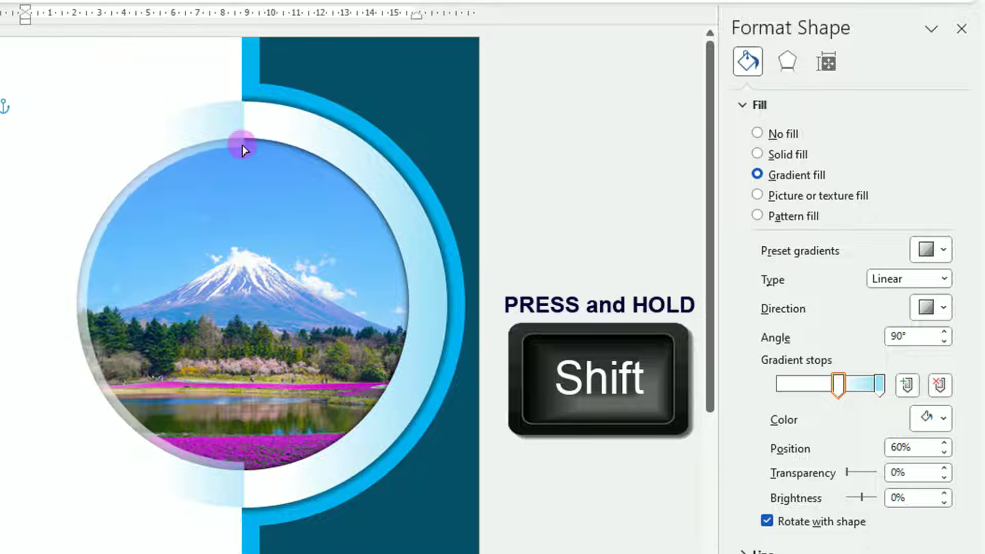
pyautogui.moveTo(243, 163); pyautogui.dragTo(243, 140)
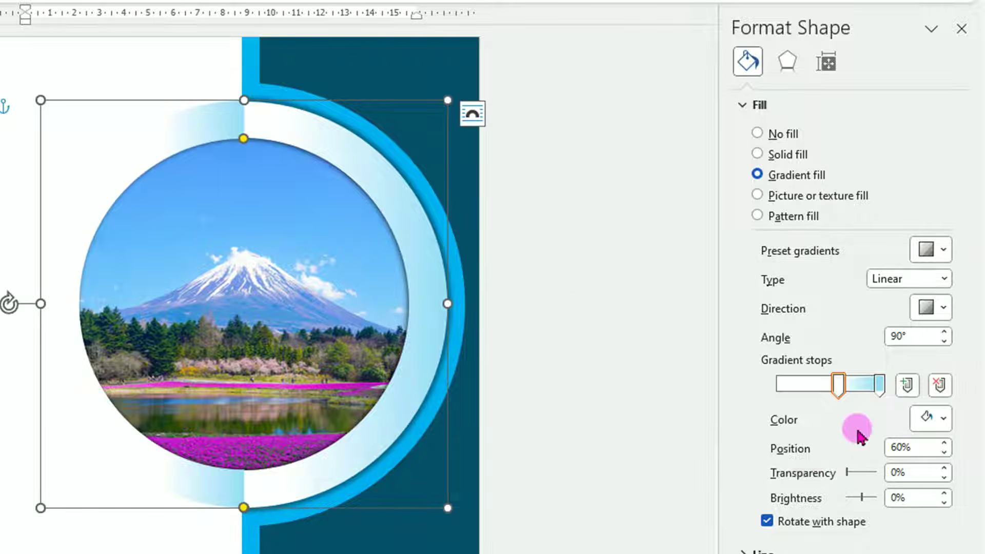
# - Move the white gradient stop to 29% and make the right gradient stop light blue
pyautogui.click(877, 385)
pyautogui.moveTo(832, 239); pyautogui.dragTo(803, 250)
pyautogui.click(875, 240)
pyautogui.click(943, 274)
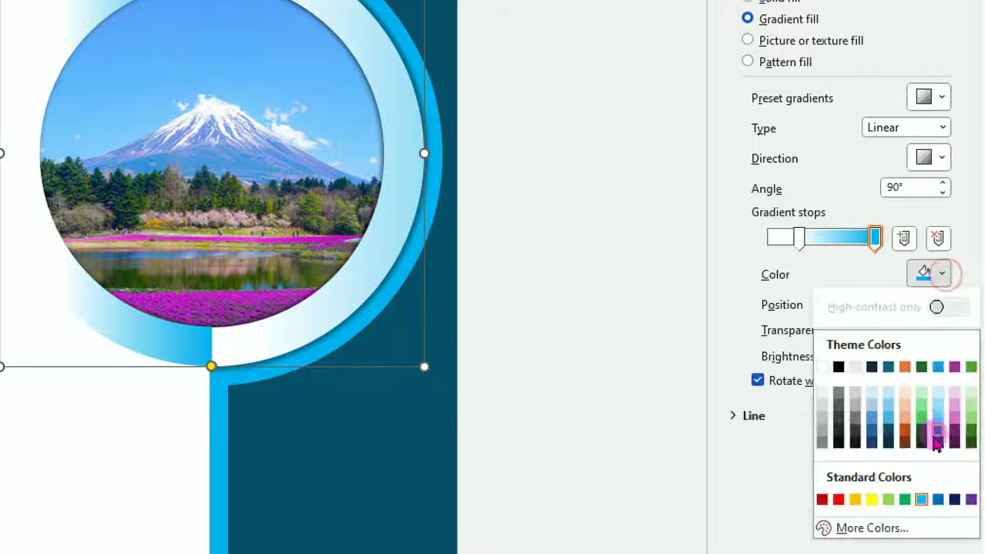
pyautogui.click(938, 418)
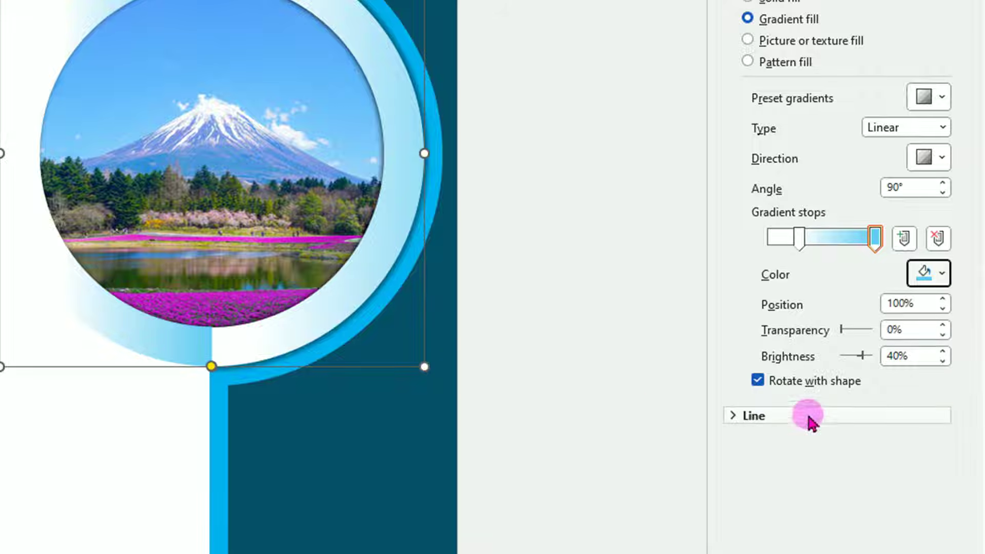
pyautogui.click(549, 385)
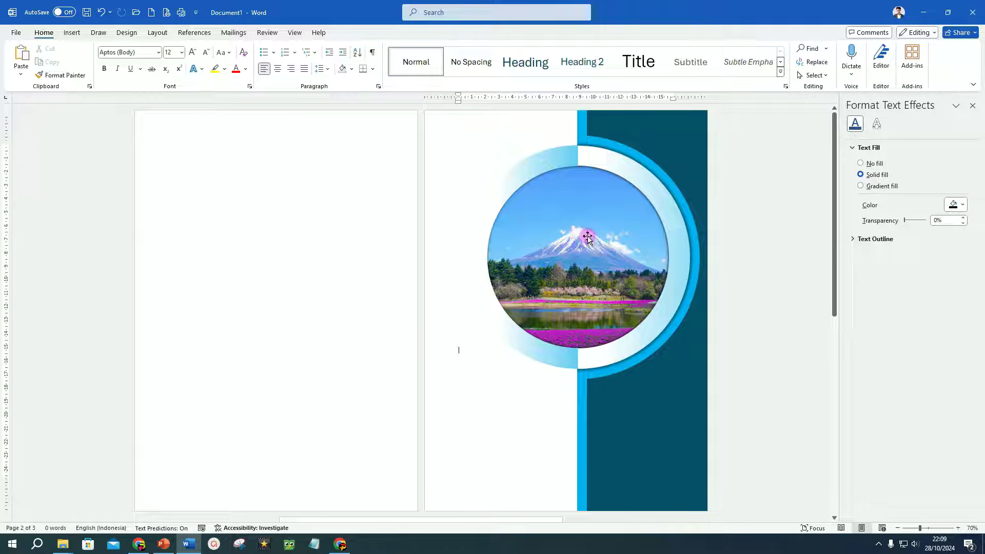
# - Copy the photo circle, give the copy a Light Blue outline and No Fill, and move it over the photo
pyautogui.click(587, 237)
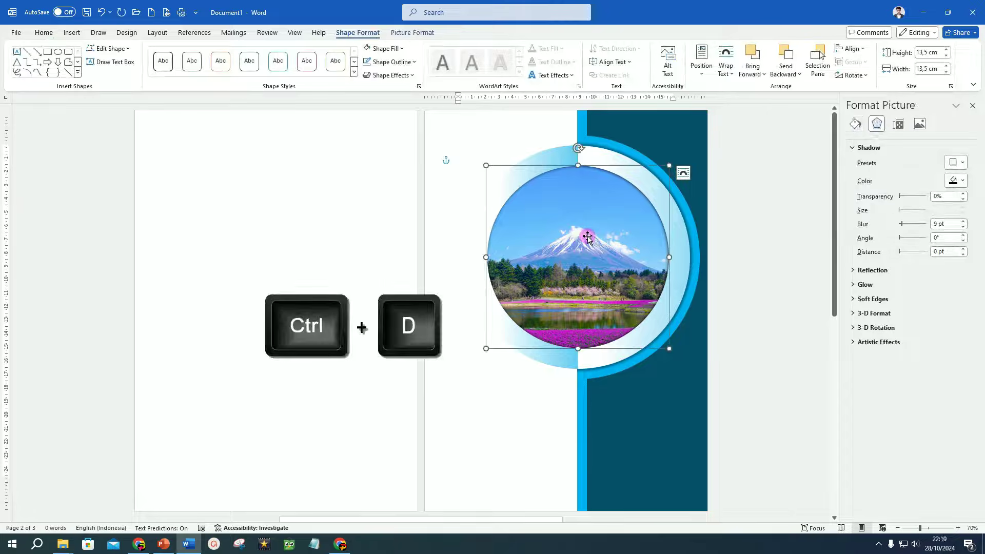
pyautogui.moveTo(587, 238); pyautogui.dragTo(535, 203)
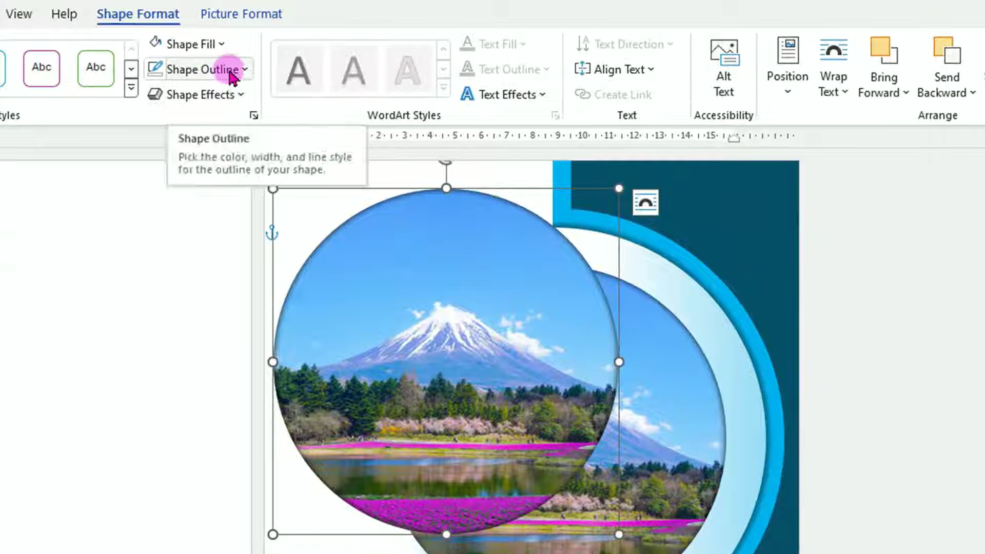
pyautogui.click(305, 67)
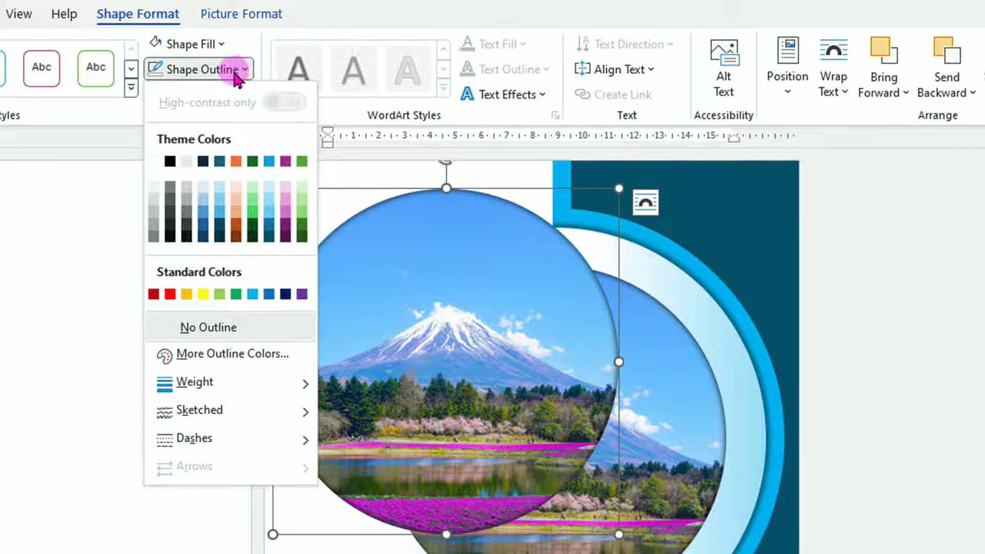
pyautogui.click(252, 294)
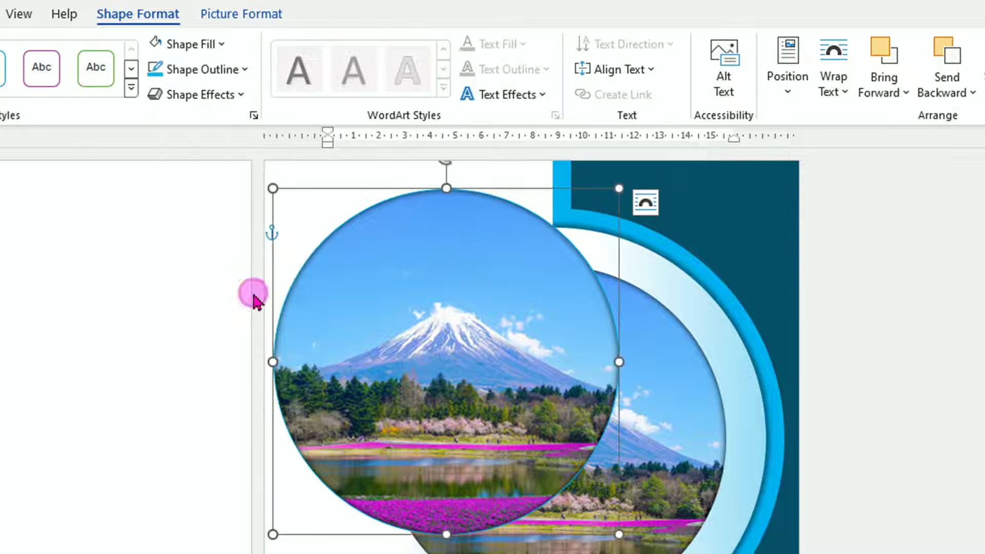
pyautogui.click(222, 45)
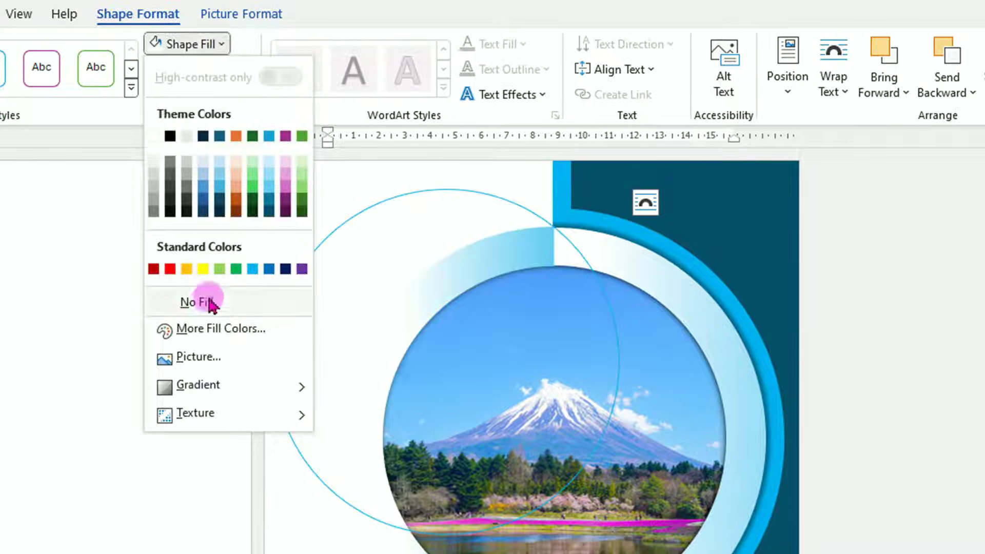
pyautogui.click(205, 302)
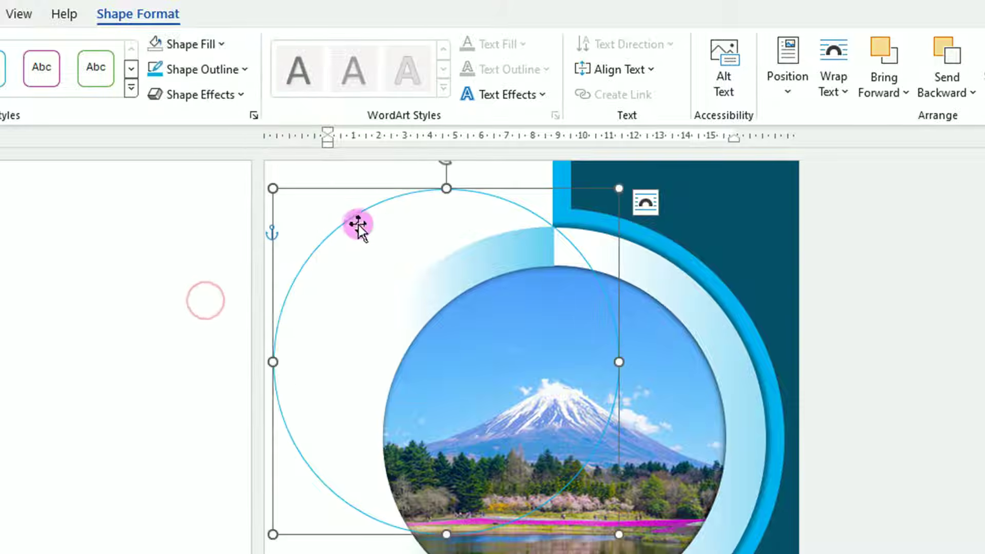
pyautogui.moveTo(359, 224); pyautogui.dragTo(564, 215)
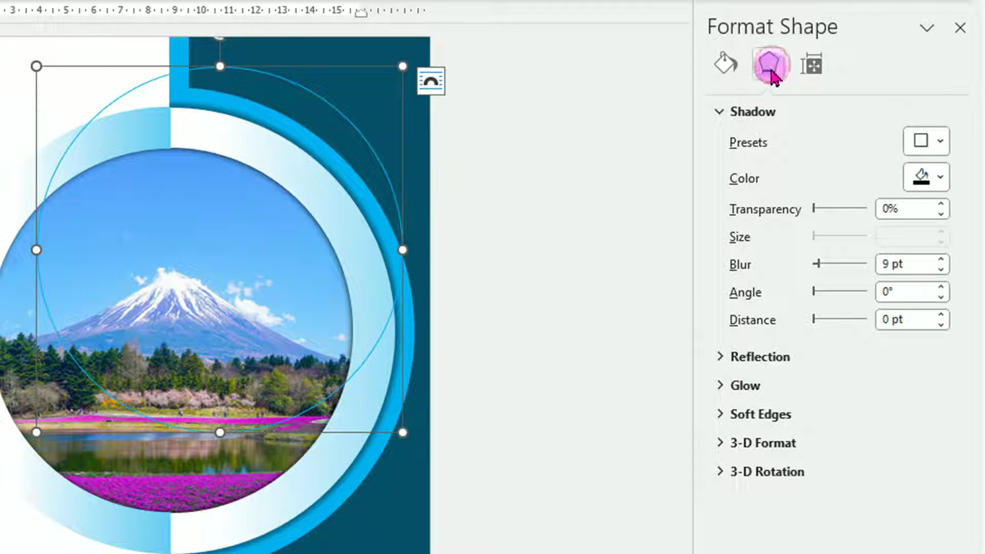
# - Give the outline circle a 5 pt glow recoloured to a custom cyan
pyautogui.click(756, 387)
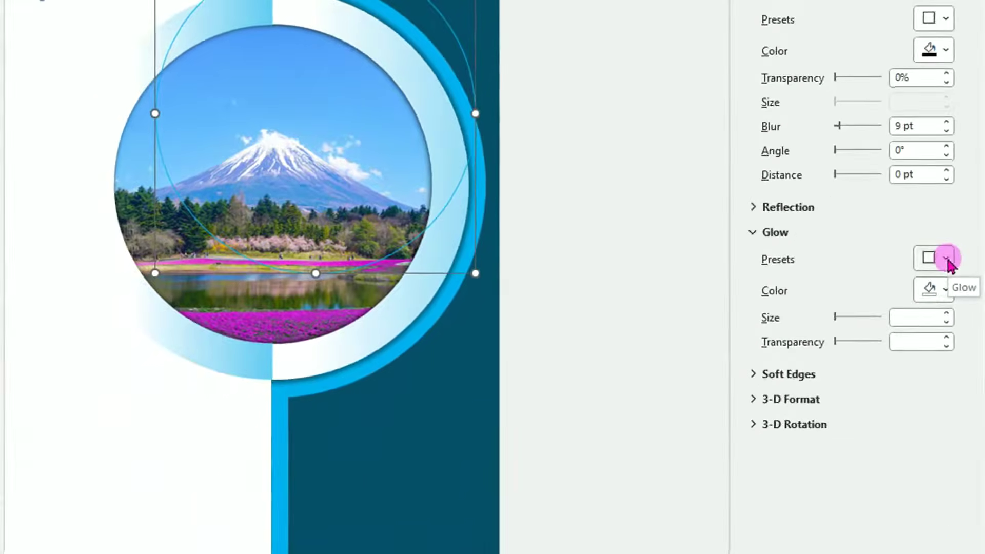
pyautogui.click(945, 257)
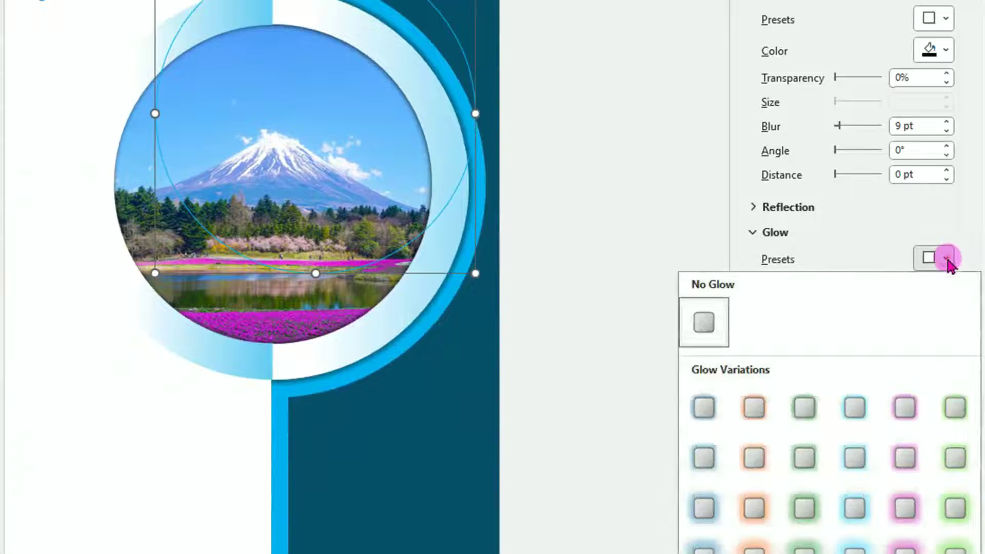
pyautogui.click(853, 408)
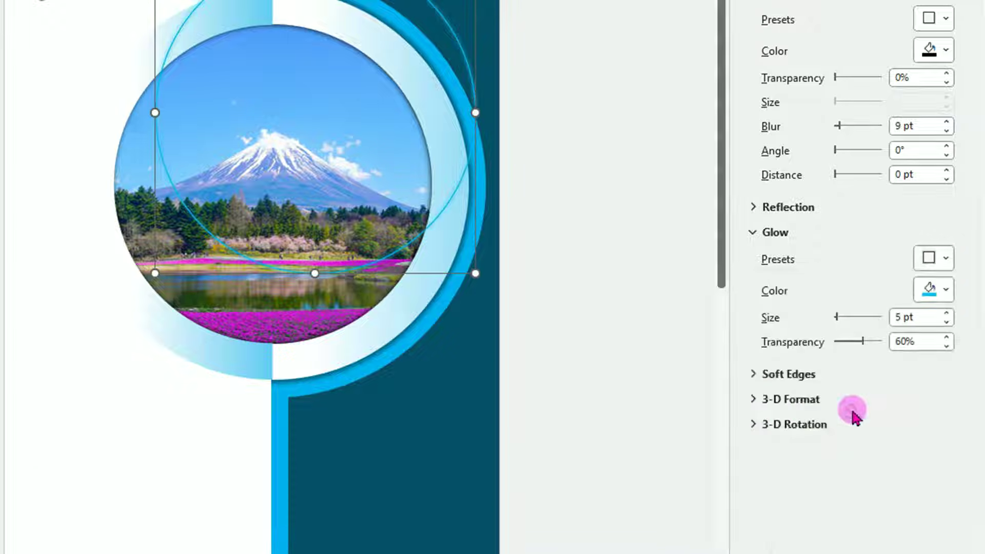
pyautogui.click(947, 291)
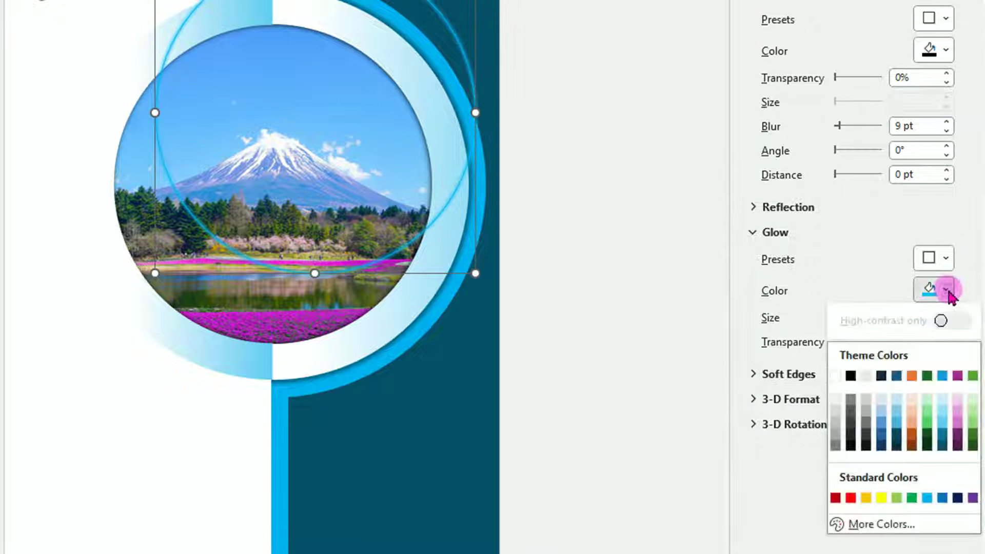
pyautogui.click(889, 525)
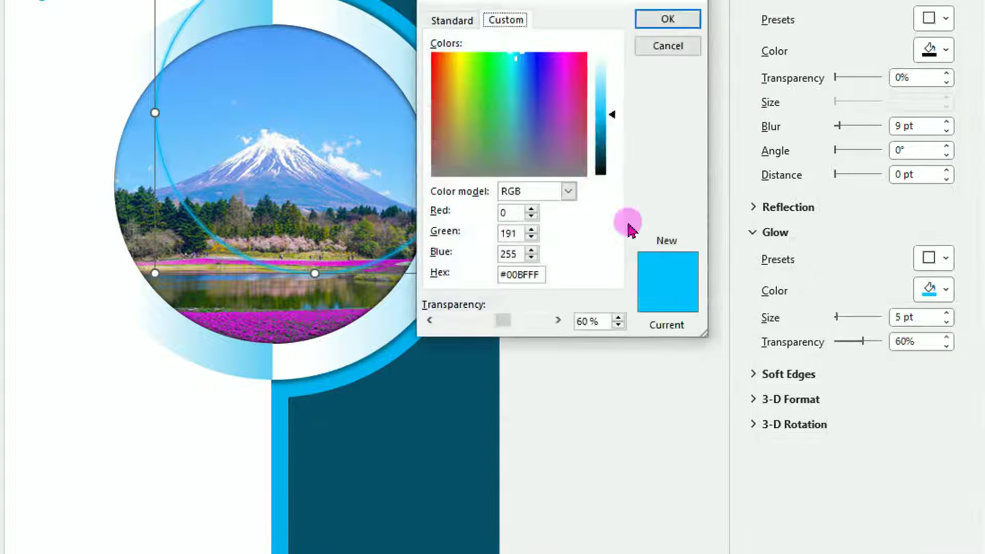
pyautogui.click(451, 21)
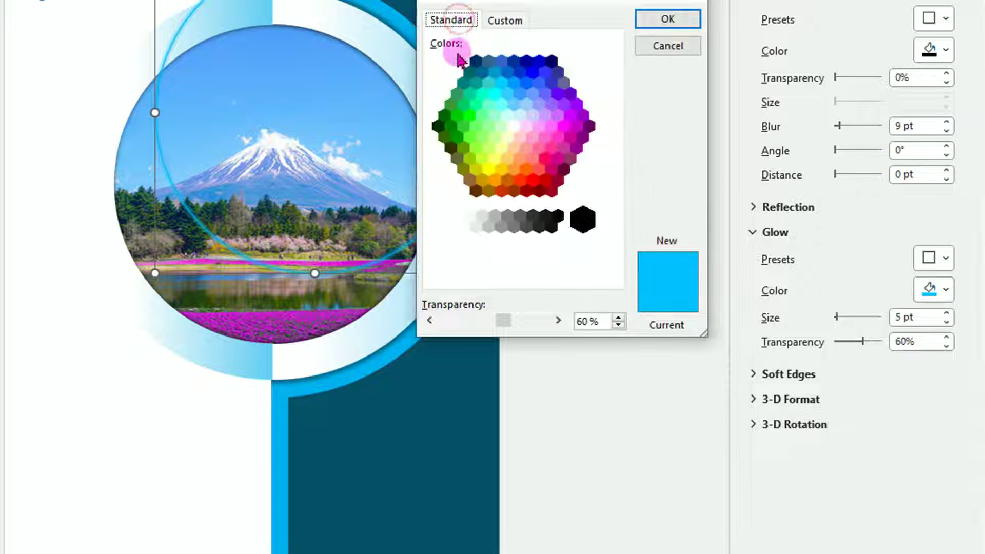
pyautogui.click(495, 94)
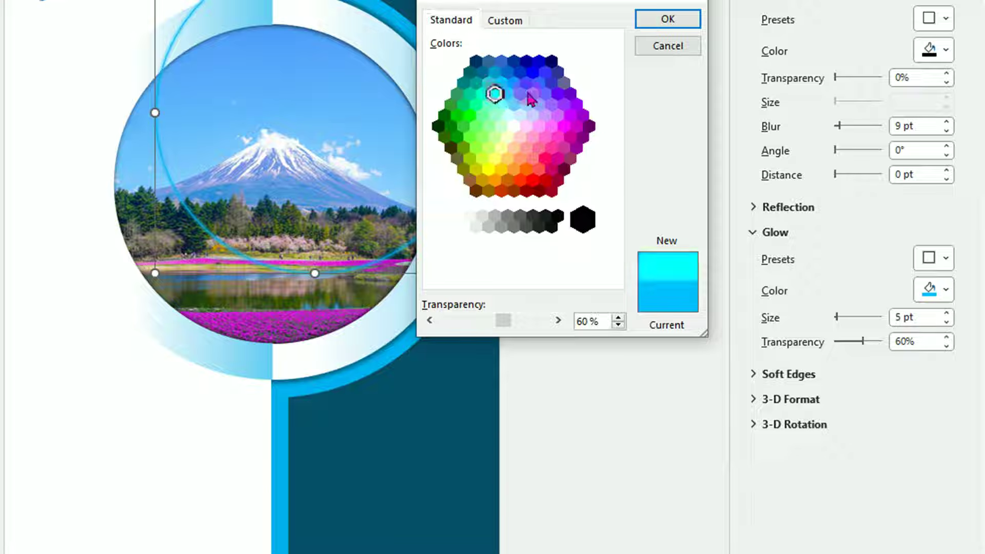
pyautogui.click(669, 19)
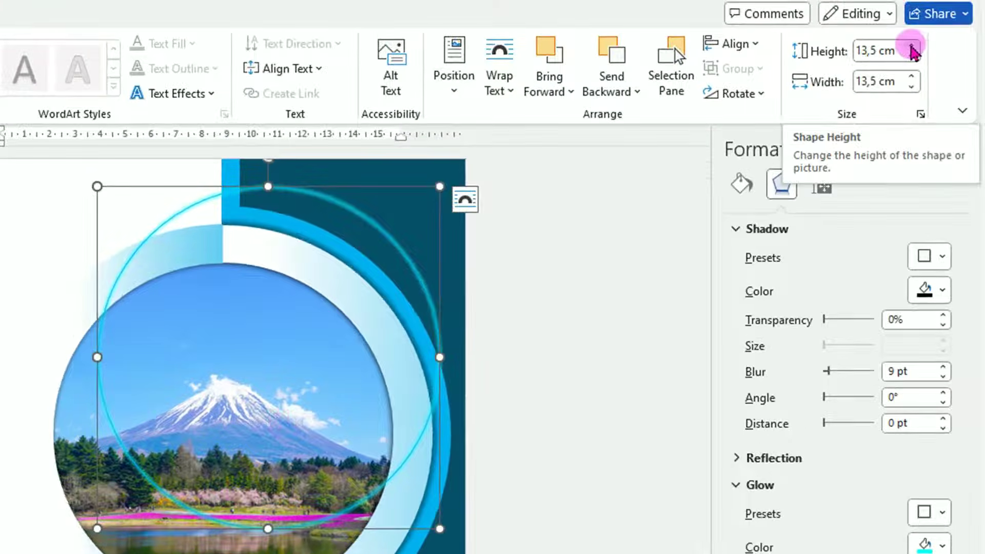
# - Resize the glowing ring to 14,5 × 14,5 cm and centre it around the photo
pyautogui.click(913, 49)
pyautogui.click(912, 50)
pyautogui.click(912, 50)
pyautogui.click(912, 50)
pyautogui.click(912, 50)
pyautogui.click(912, 76)
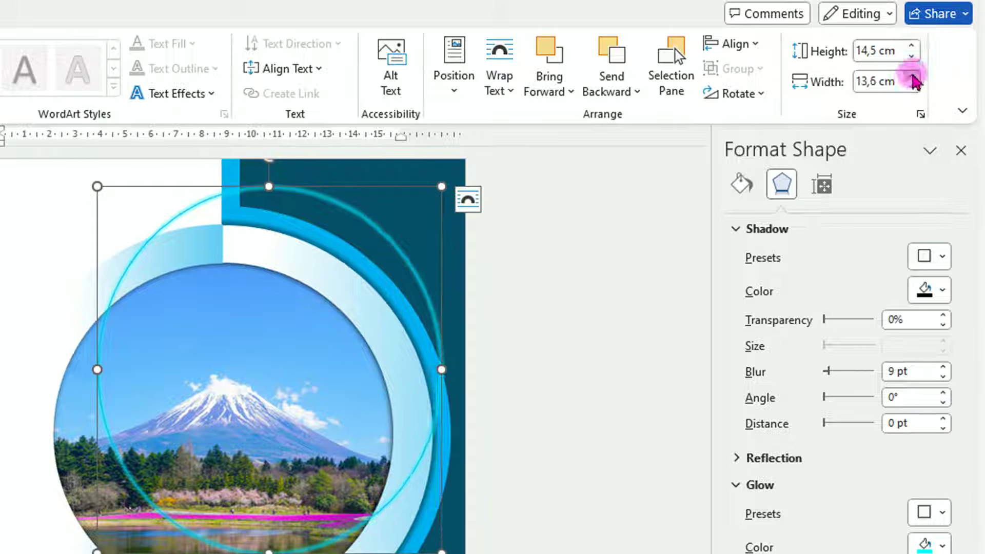
pyautogui.click(913, 77)
pyautogui.click(912, 76)
pyautogui.click(912, 76)
pyautogui.click(912, 76)
pyautogui.click(912, 79)
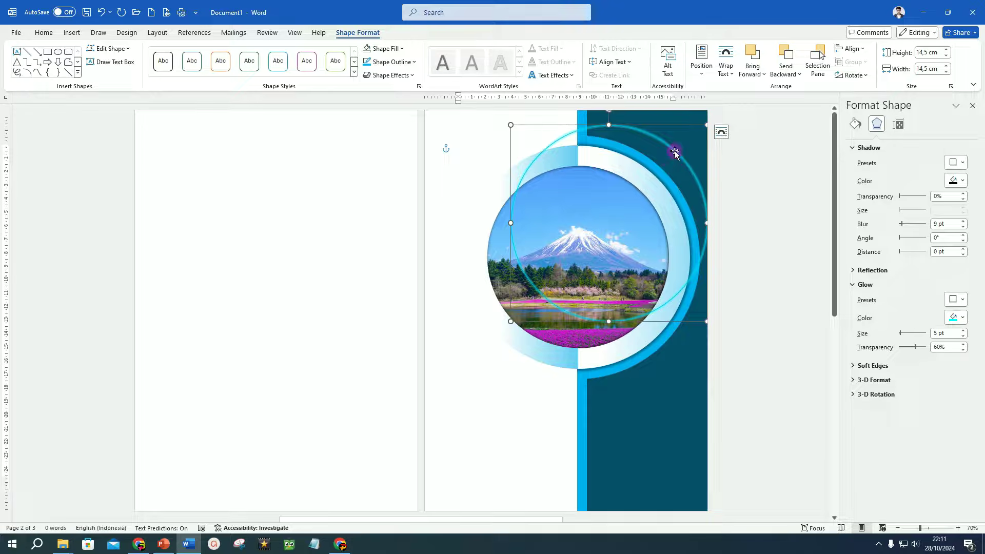
pyautogui.moveTo(674, 152); pyautogui.dragTo(642, 184)
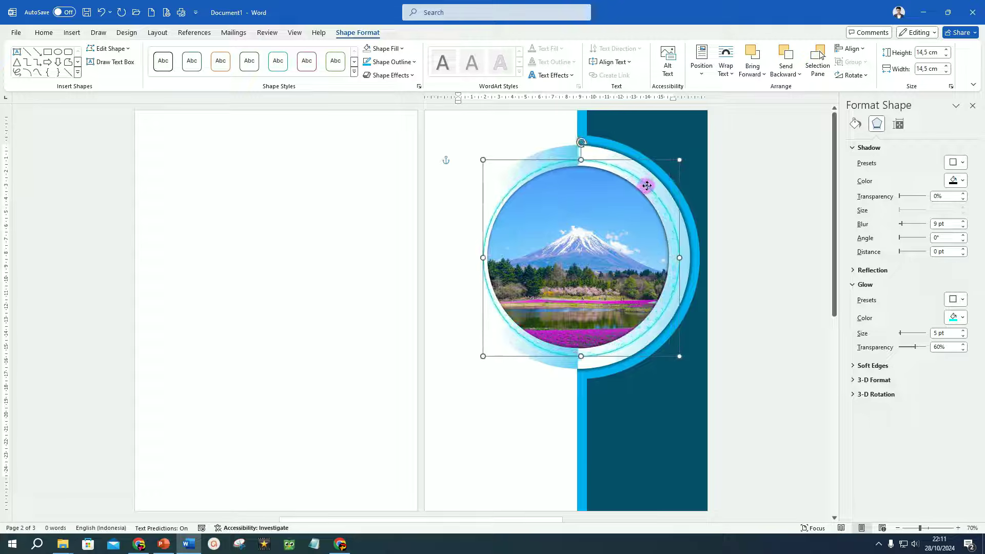
pyautogui.click(739, 226)
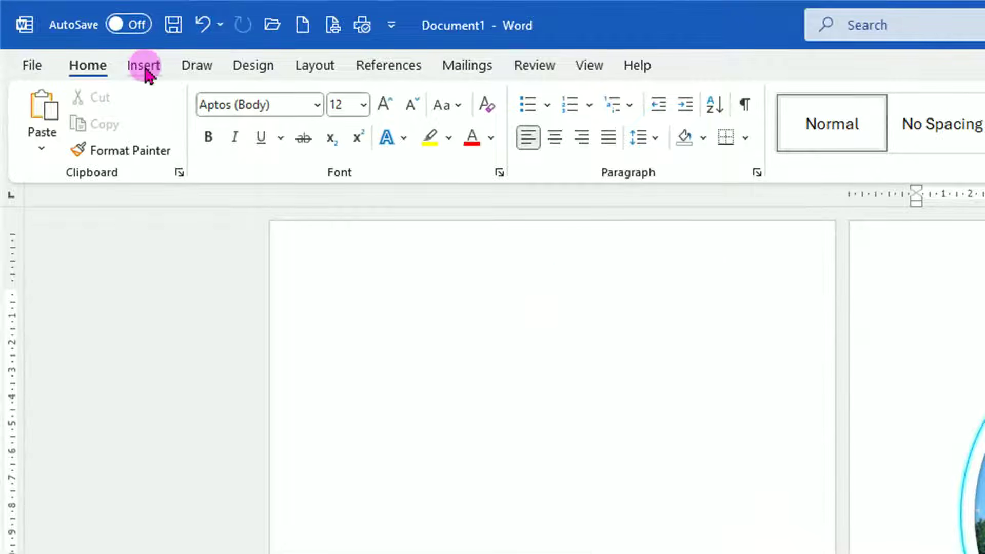
# - Insert plain black WordArt, move it below the photo at lower left, and type YOUR TEXT HERE
pyautogui.click(144, 69)
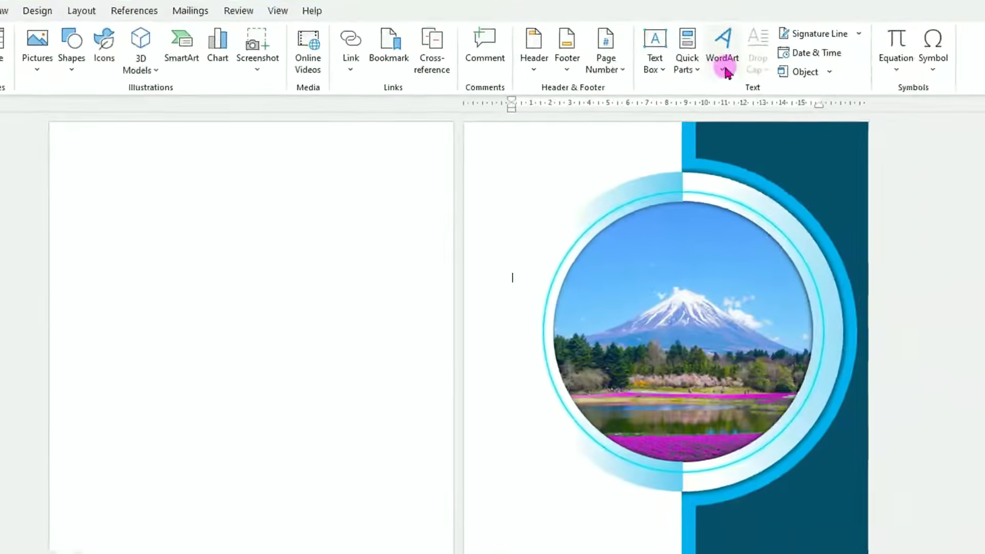
pyautogui.click(724, 68)
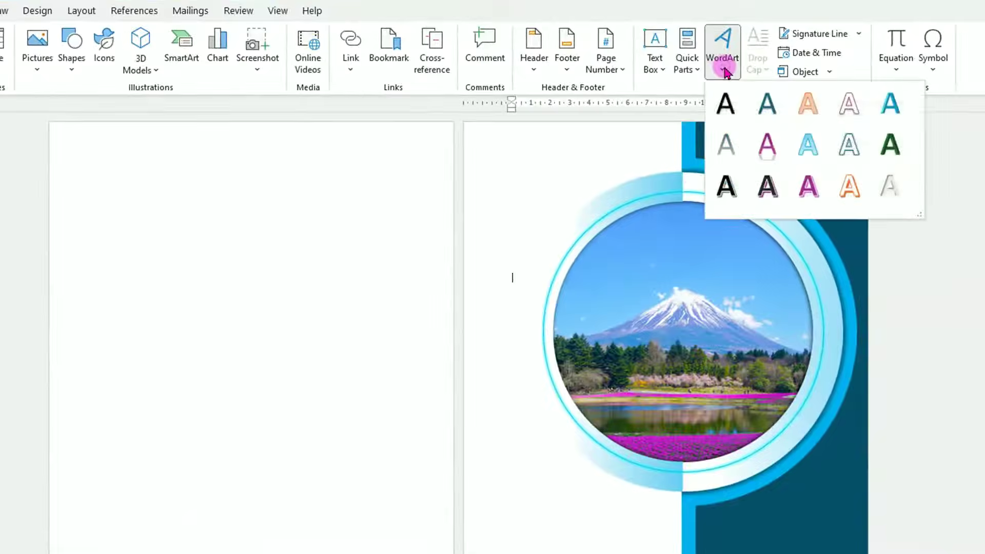
pyautogui.click(725, 103)
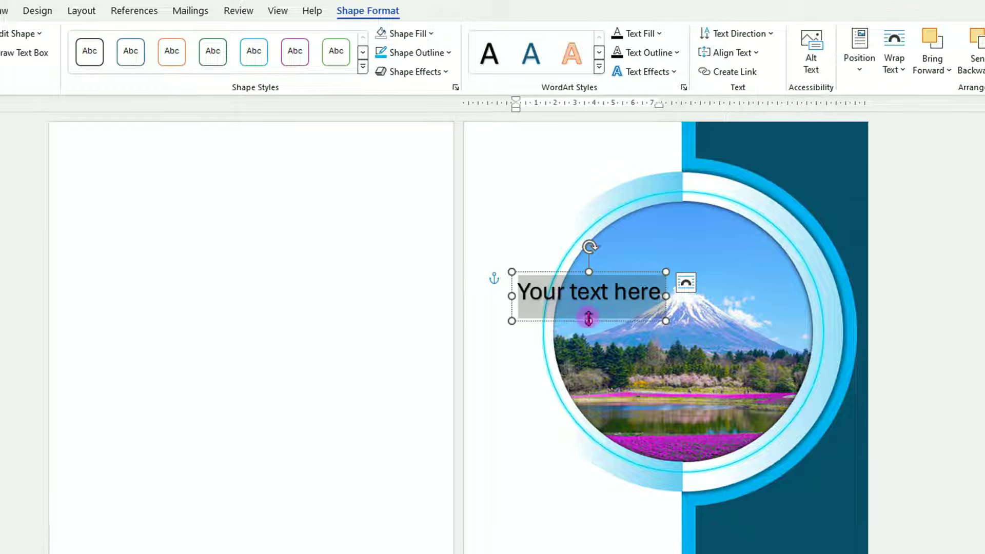
pyautogui.moveTo(605, 319); pyautogui.dragTo(588, 539)
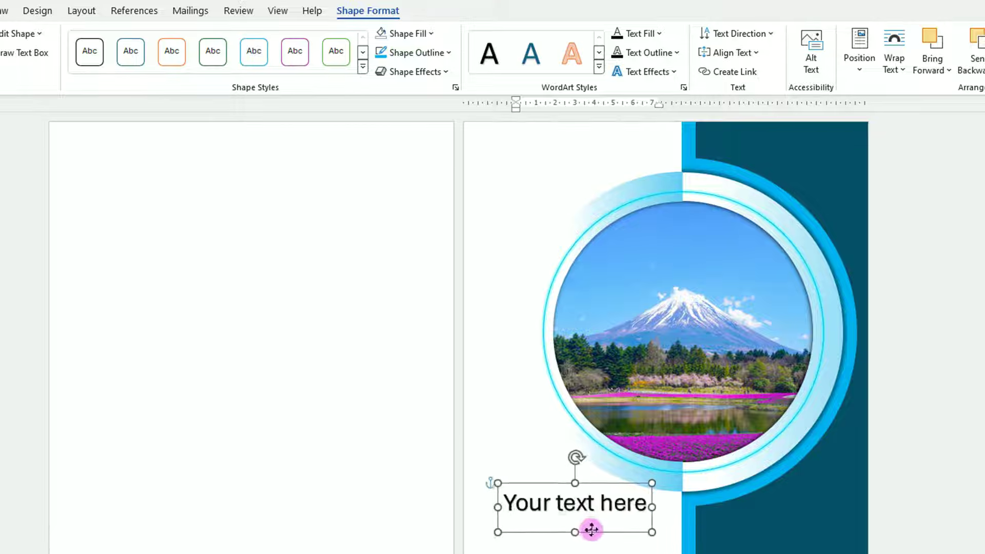
pyautogui.moveTo(508, 513); pyautogui.dragTo(670, 509)
pyautogui.write('YOUR TEXT')
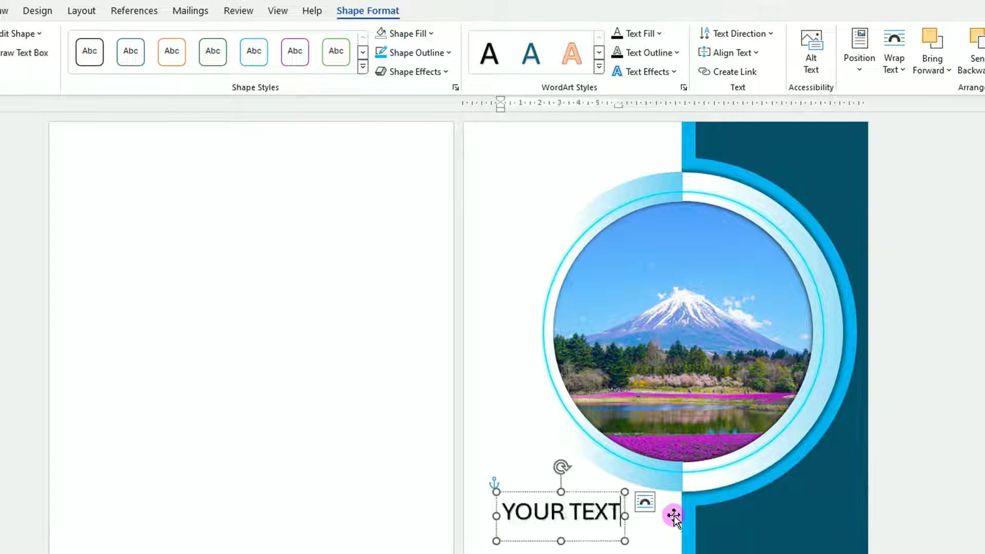
pyautogui.write(' HERE')
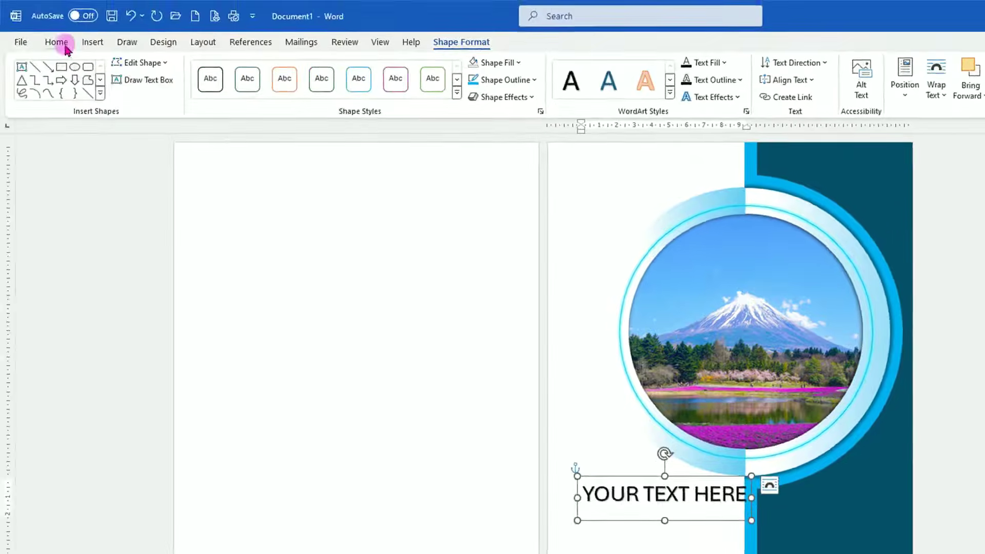
# - Set the WordArt font to Avenir Next LT Pro Demi and move it to the top of the page
pyautogui.click(62, 43)
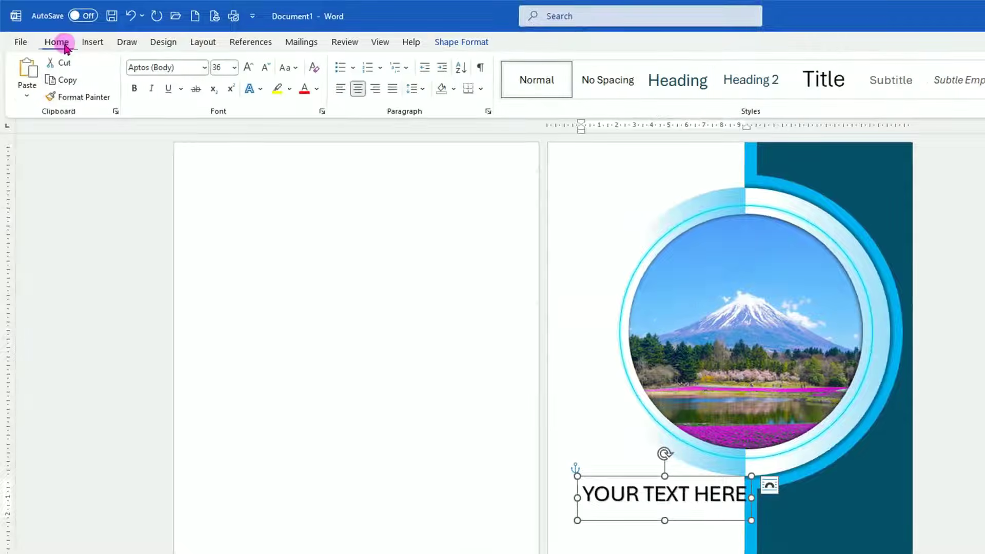
pyautogui.click(204, 67)
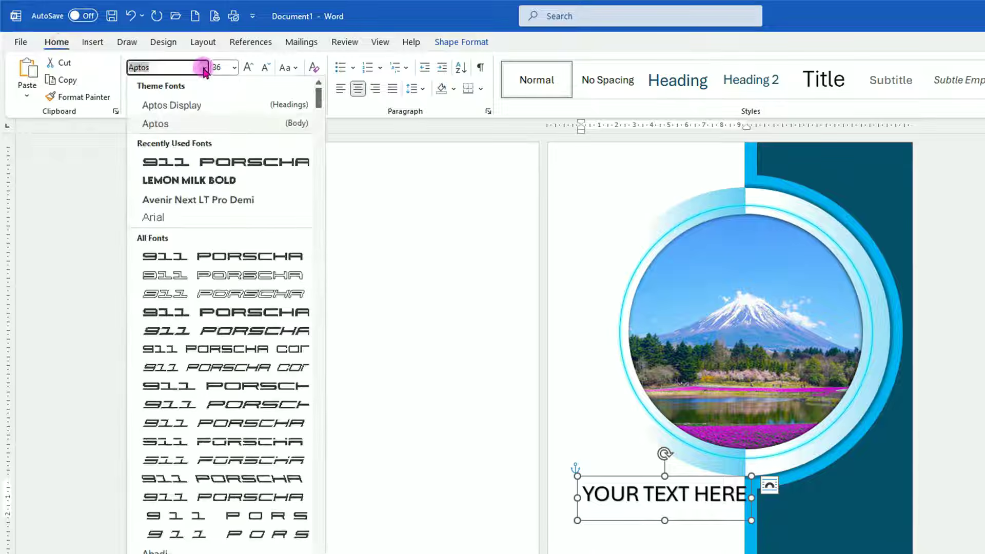
pyautogui.click(190, 200)
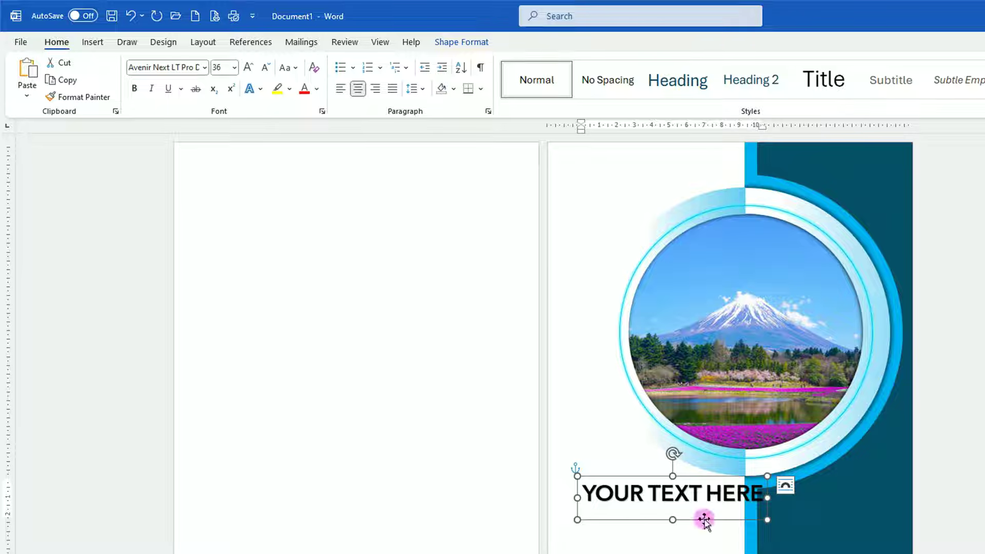
pyautogui.moveTo(703, 520); pyautogui.dragTo(701, 199)
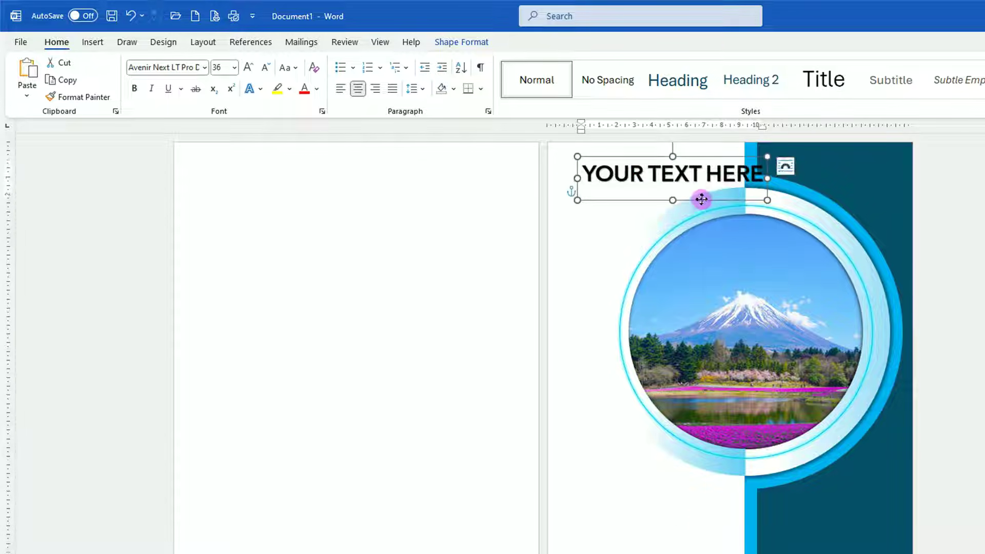
# - Shrink the WordArt text to 22 pt and colour it gray
pyautogui.click(267, 67)
pyautogui.click(268, 67)
pyautogui.click(267, 67)
pyautogui.click(267, 67)
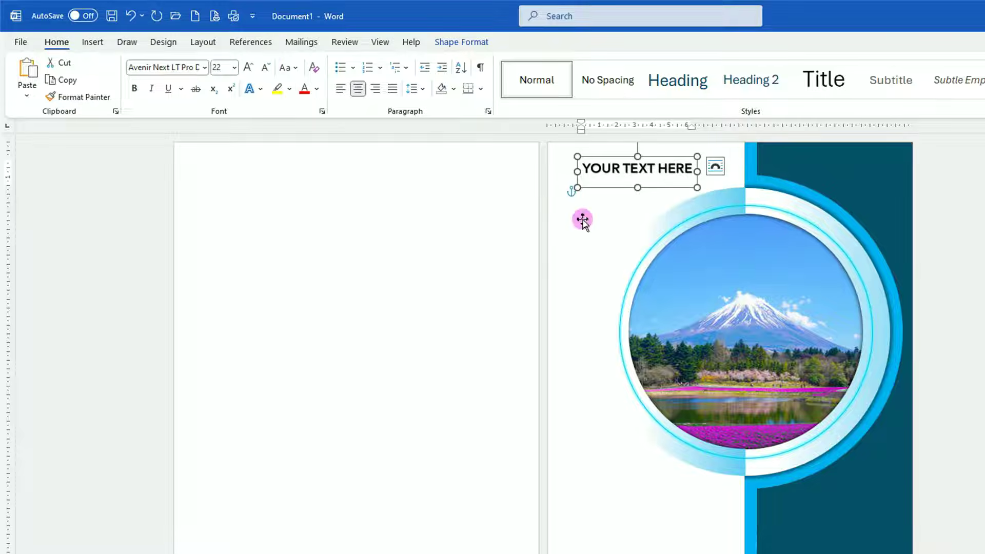
pyautogui.click(316, 89)
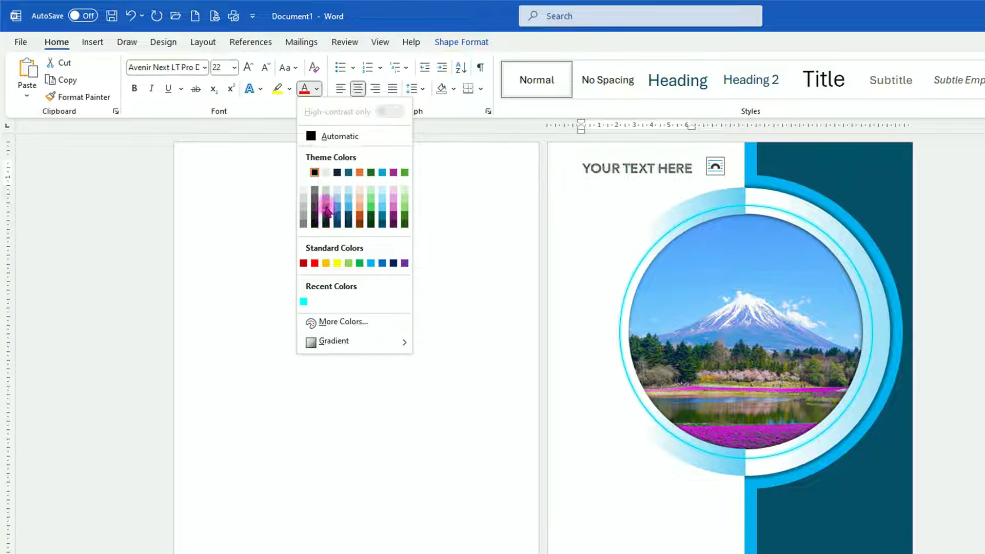
pyautogui.click(326, 210)
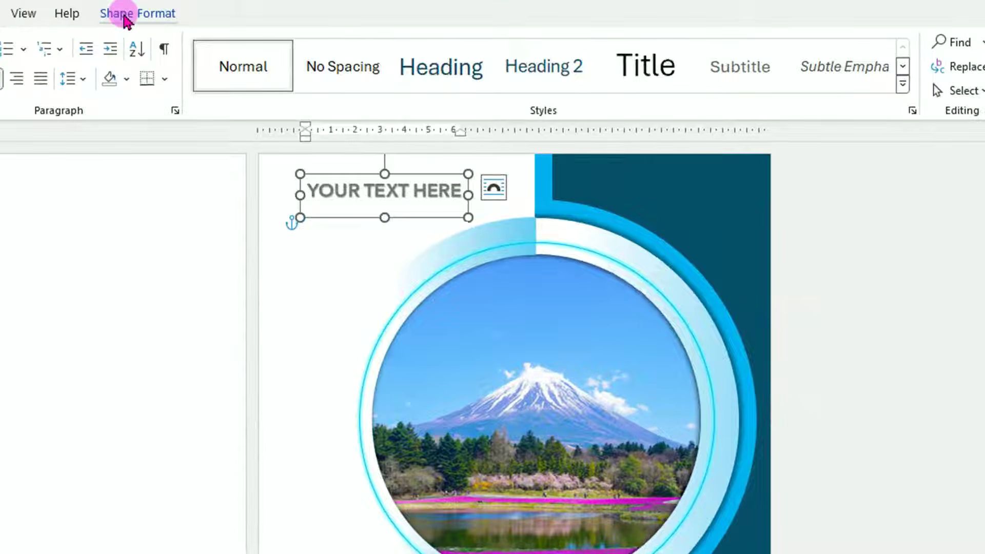
# - Give the YOUR TEXT HERE text an Inner shadow preset
pyautogui.click(123, 14)
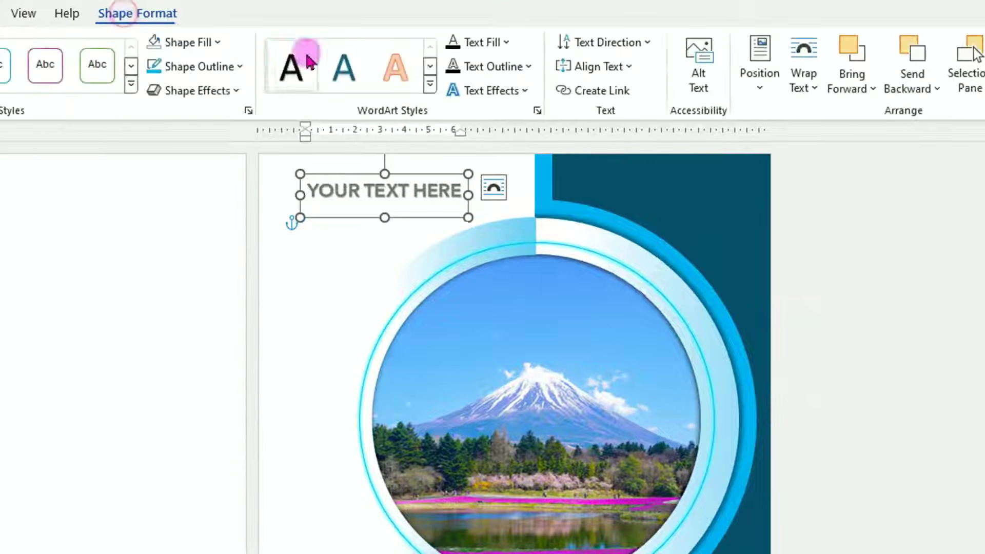
pyautogui.click(524, 93)
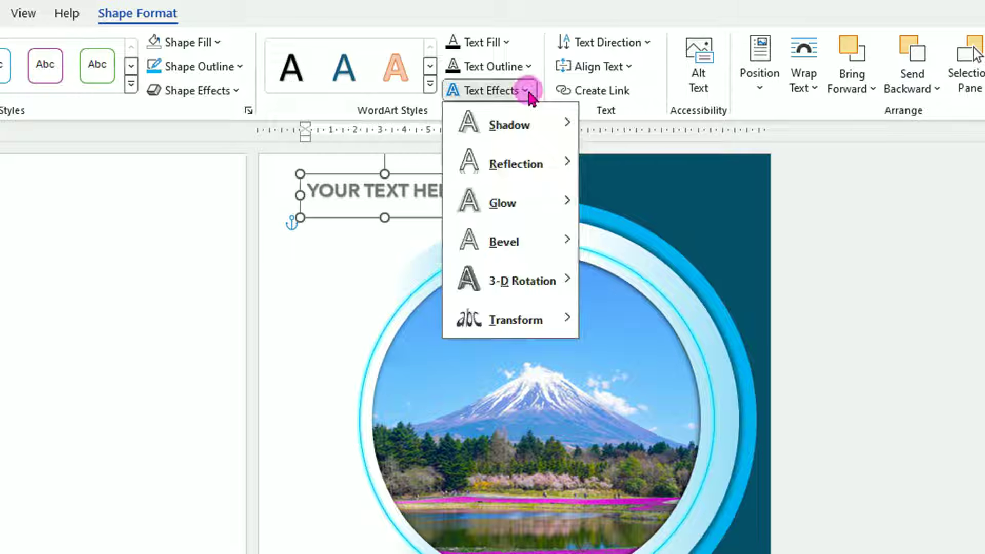
pyautogui.moveTo(510, 124)
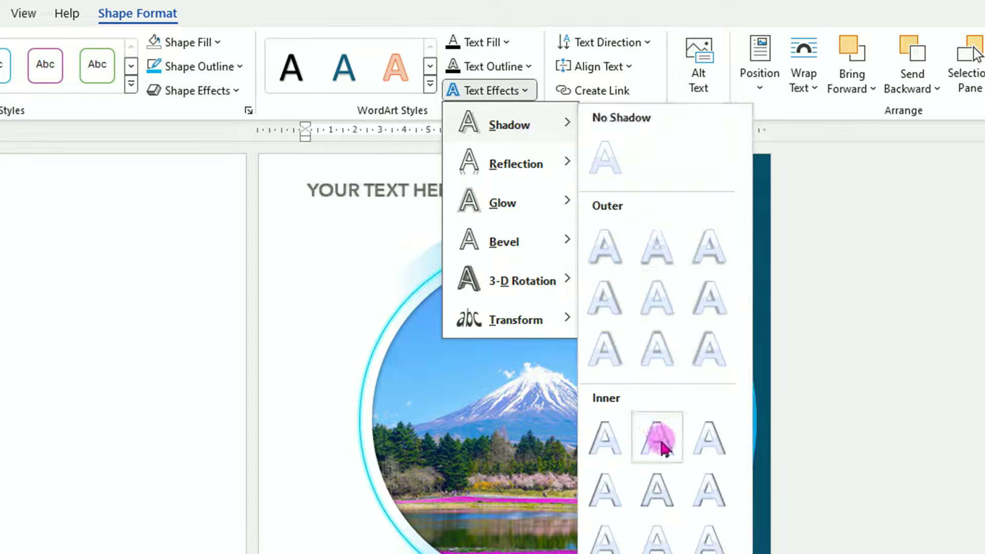
pyautogui.click(660, 436)
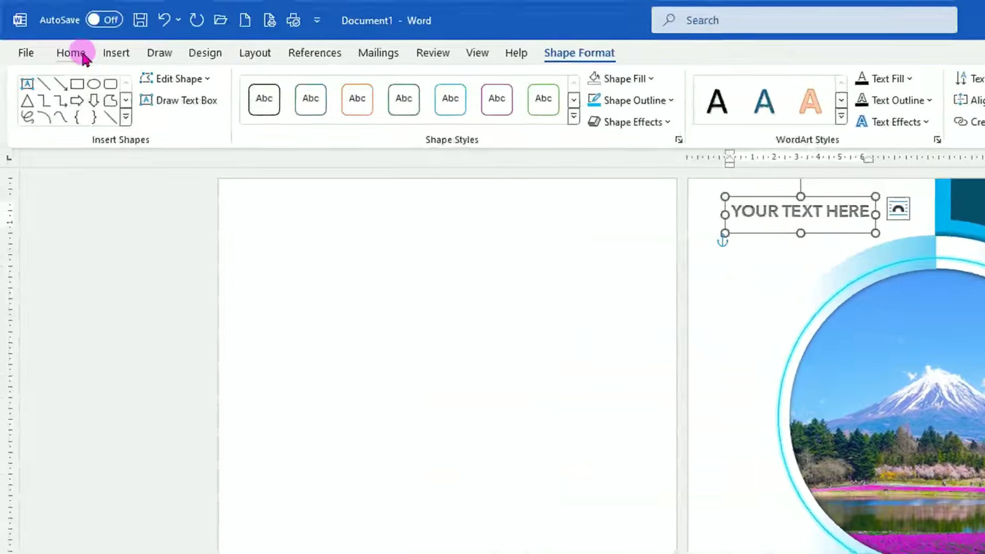
# - Left-align the text and Ctrl-drag a copy of the box below the photo
pyautogui.click(71, 53)
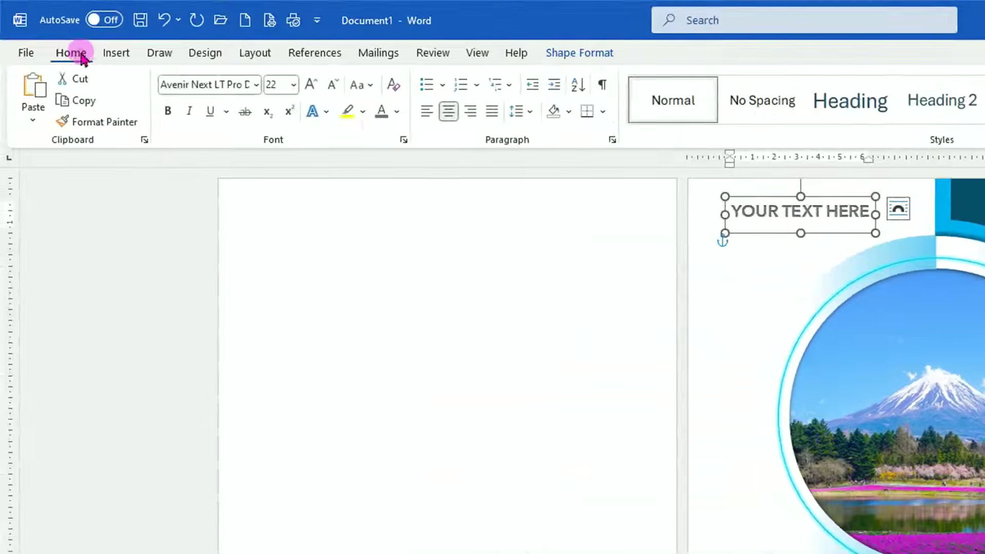
pyautogui.click(426, 113)
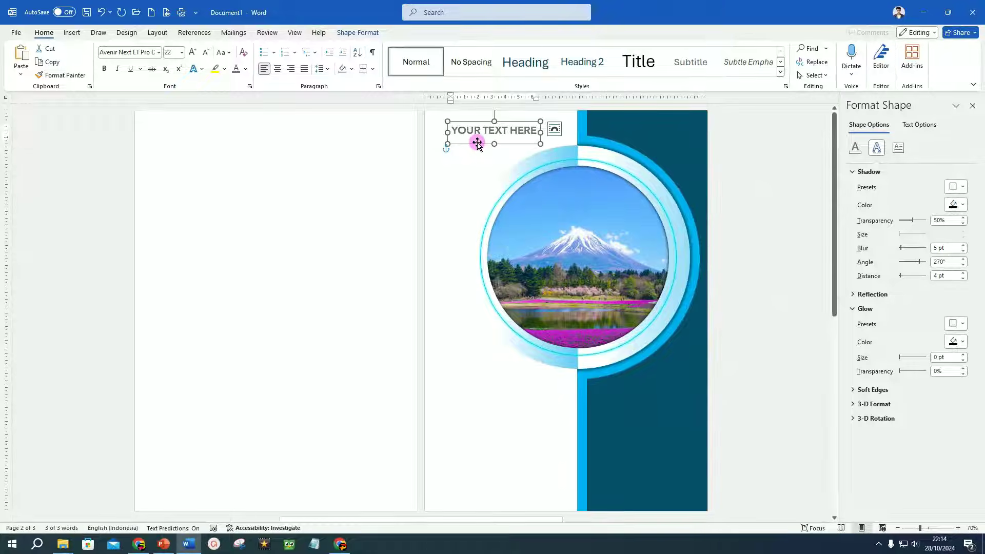
pyautogui.moveTo(476, 143); pyautogui.dragTo(479, 417)
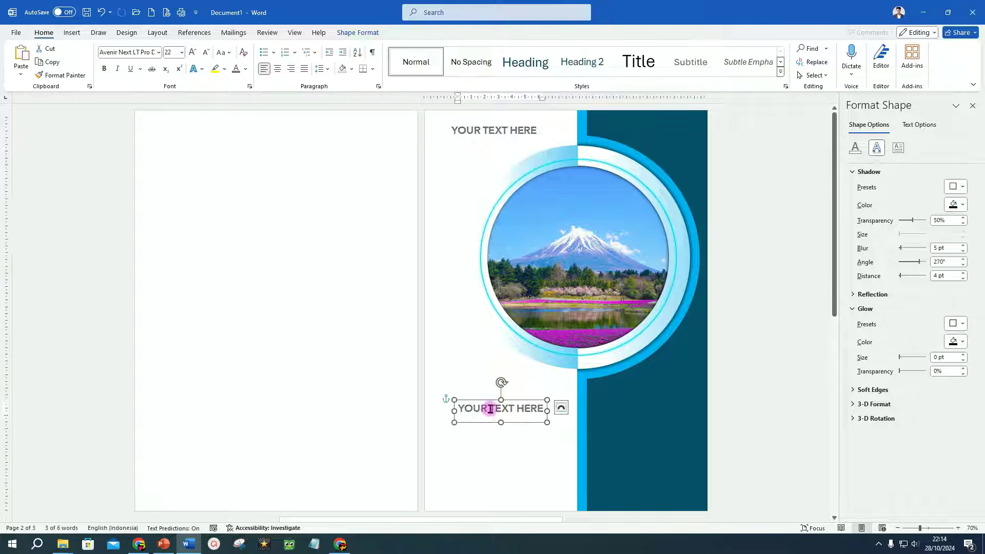
# - Duplicate the lower text box, place it just above, and retype its text as HEADLINE
pyautogui.hotkey('ctrl', 'd')
pyautogui.moveTo(494, 425)
pyautogui.mouseDown()
pyautogui.moveTo(490, 407)
pyautogui.moveTo(600, 389)
pyautogui.mouseUp()
pyautogui.press('Delete')
pyautogui.write('EADLINE')
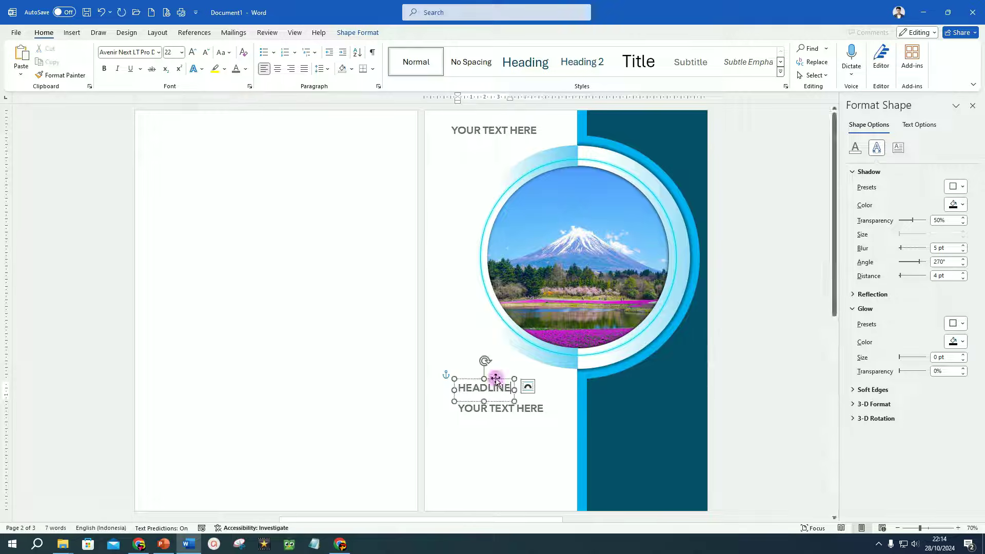
# - Set HEADLINE to LEMON MILK Bold at 44 pt and nudge the box up slightly
pyautogui.click(495, 380)
pyautogui.click(192, 52)
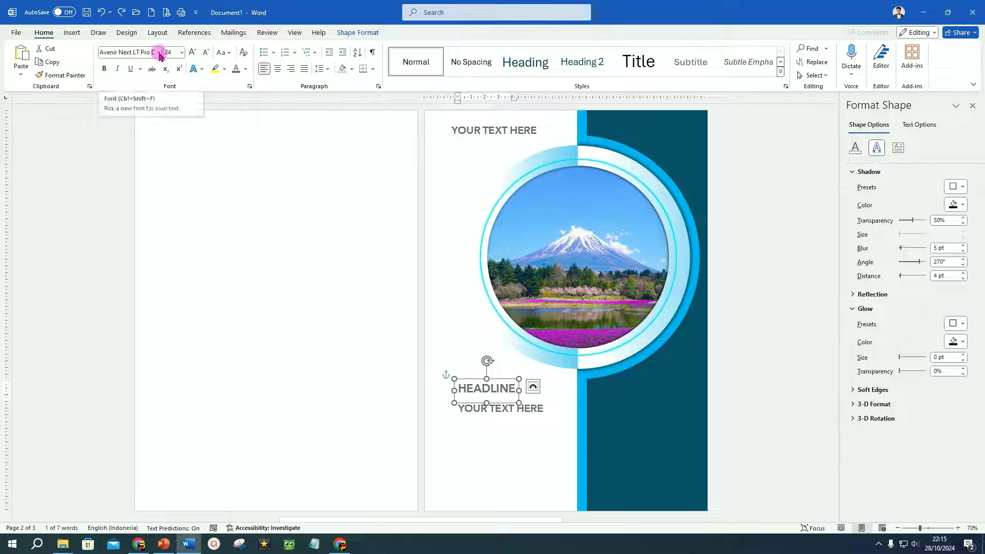
pyautogui.click(159, 52)
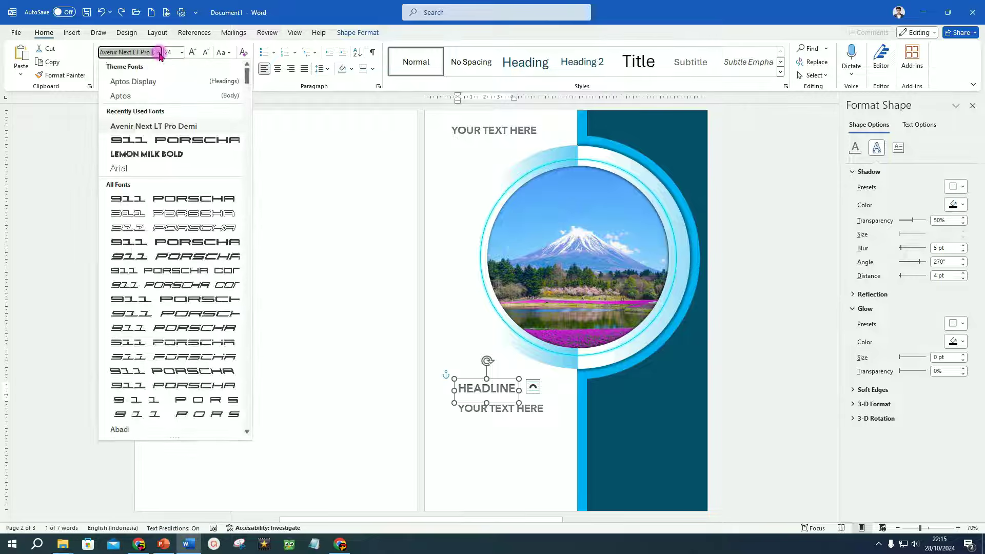
pyautogui.click(145, 154)
pyautogui.click(193, 52)
pyautogui.click(193, 53)
pyautogui.click(194, 52)
pyautogui.click(195, 52)
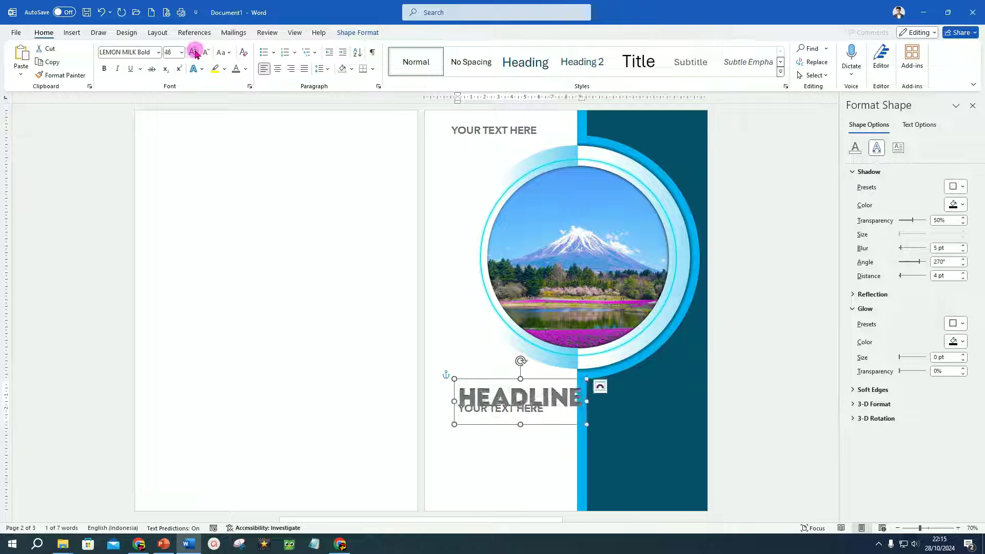
pyautogui.click(506, 381)
pyautogui.moveTo(506, 381); pyautogui.dragTo(496, 374)
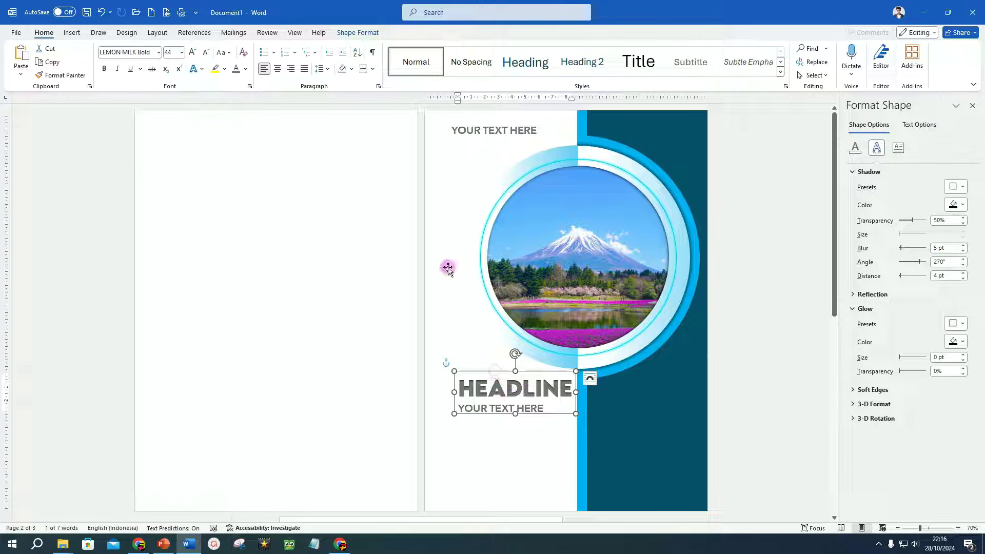
# - Colour HEADLINE dark navy, then recolour its letters LINE bright blue
pyautogui.click(247, 72)
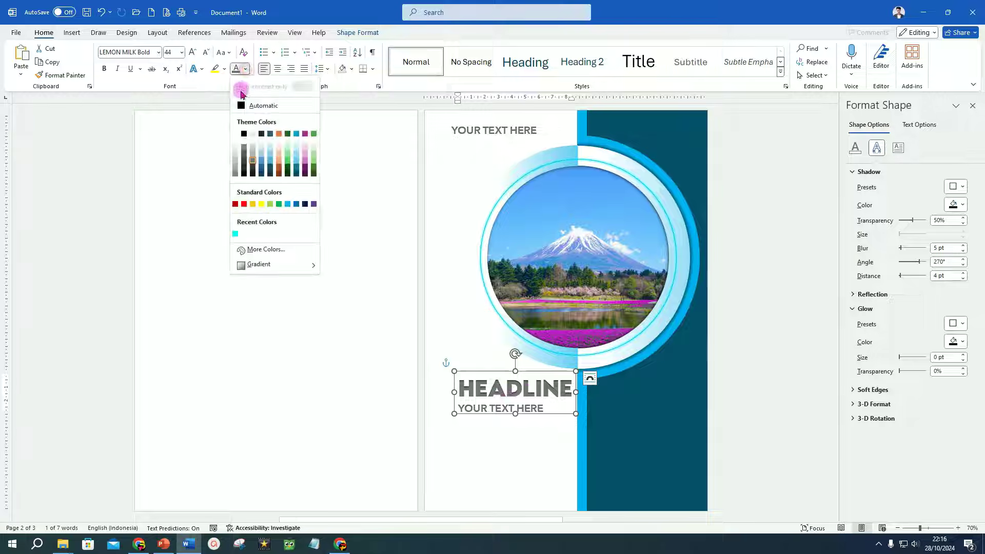
pyautogui.click(297, 174)
pyautogui.click(297, 176)
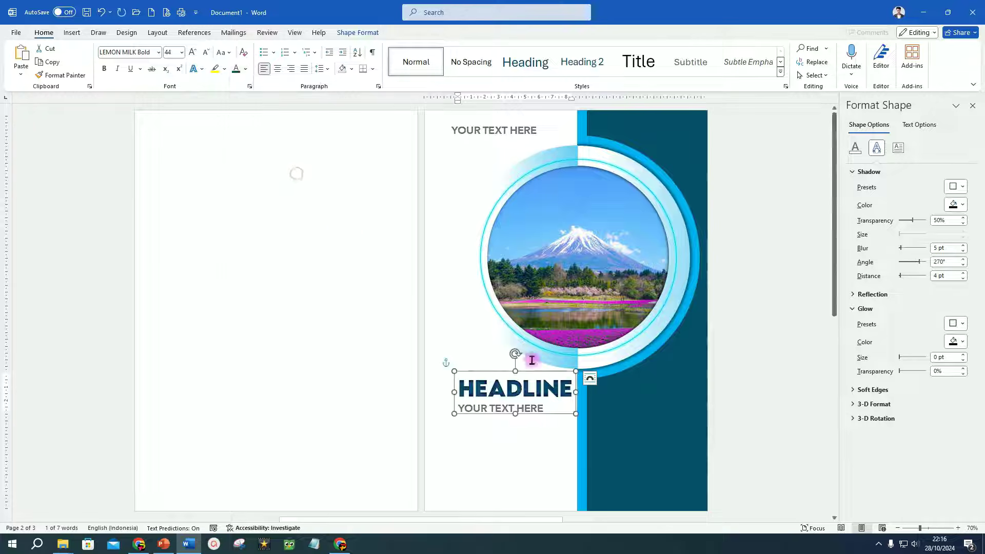
pyautogui.moveTo(527, 388); pyautogui.dragTo(572, 388)
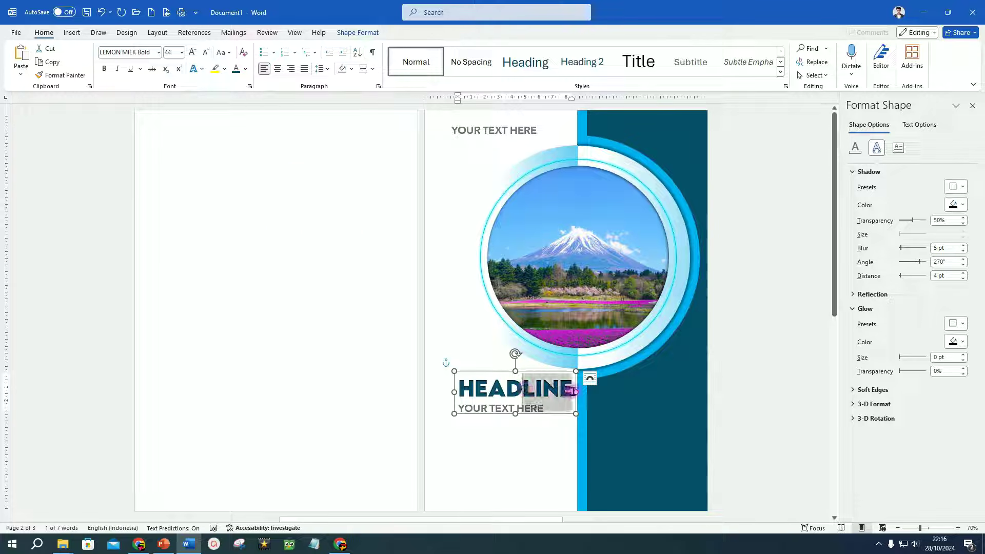
pyautogui.click(247, 71)
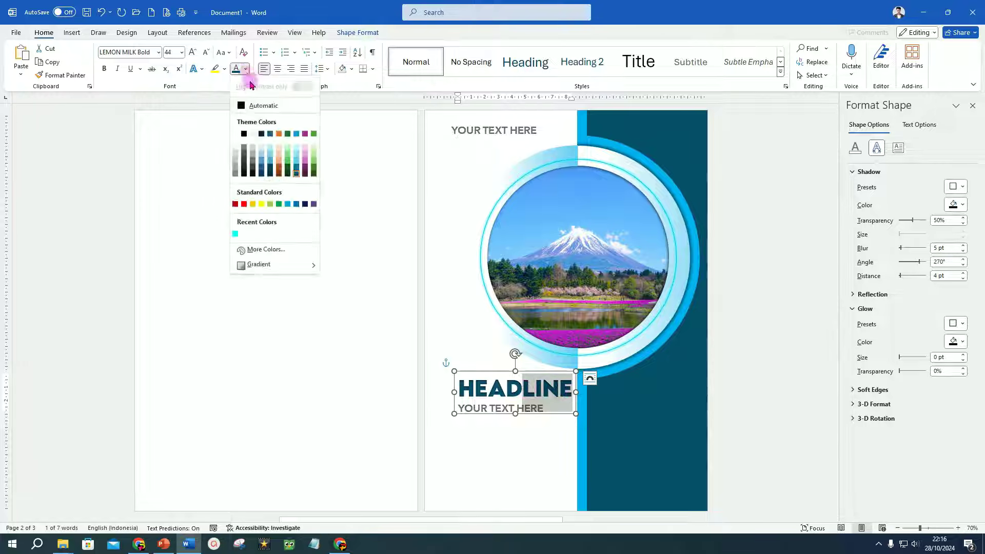
pyautogui.click(287, 204)
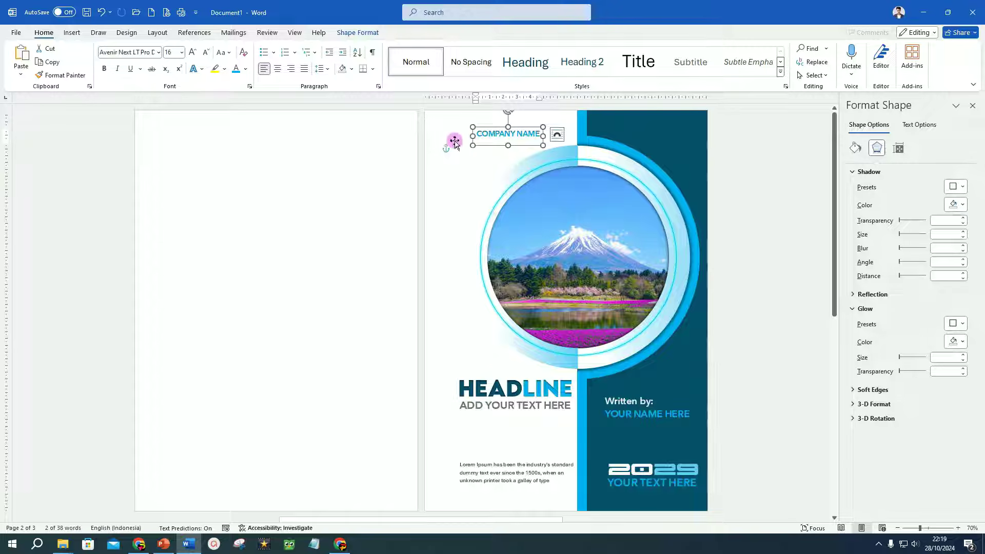
pyautogui.moveTo(62, 544)
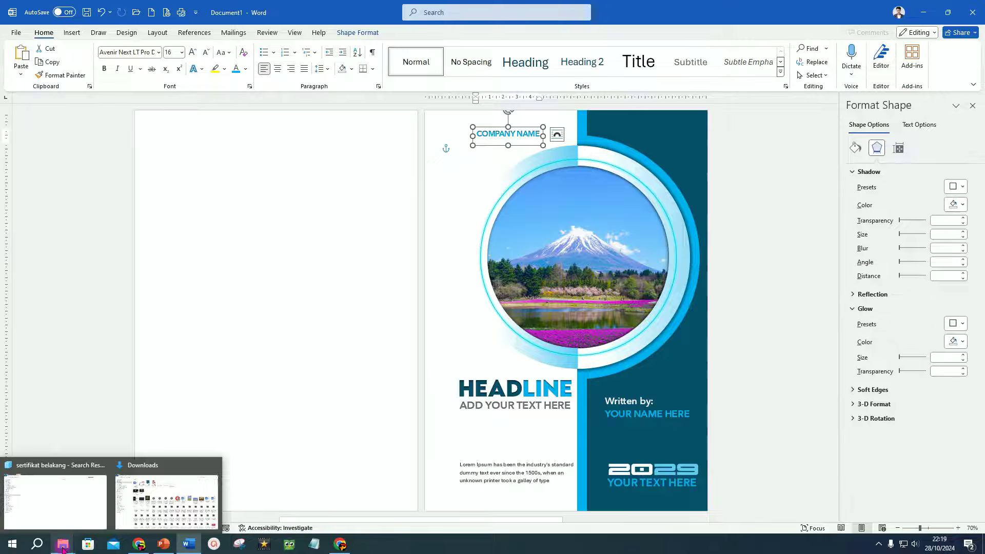
# - Bring the File Explorer Downloads window in front of the Word cover document
pyautogui.click(143, 515)
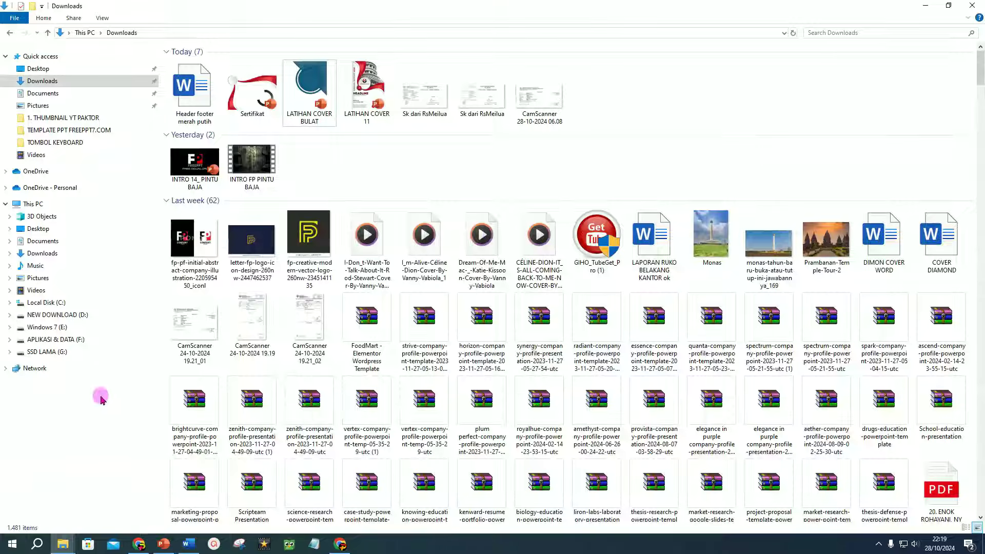
# - Copy the TUT WURI picture from the Pictures folder, then return to the Word cover
pyautogui.click(44, 277)
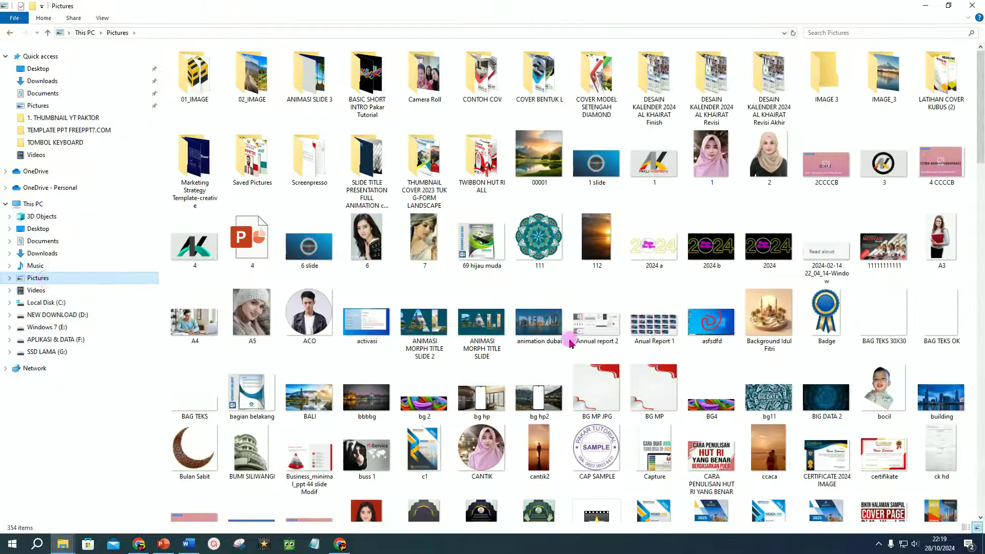
pyautogui.scroll(-10, 569, 343)
pyautogui.scroll(-10, 569, 343)
pyautogui.rightClick(653, 402)
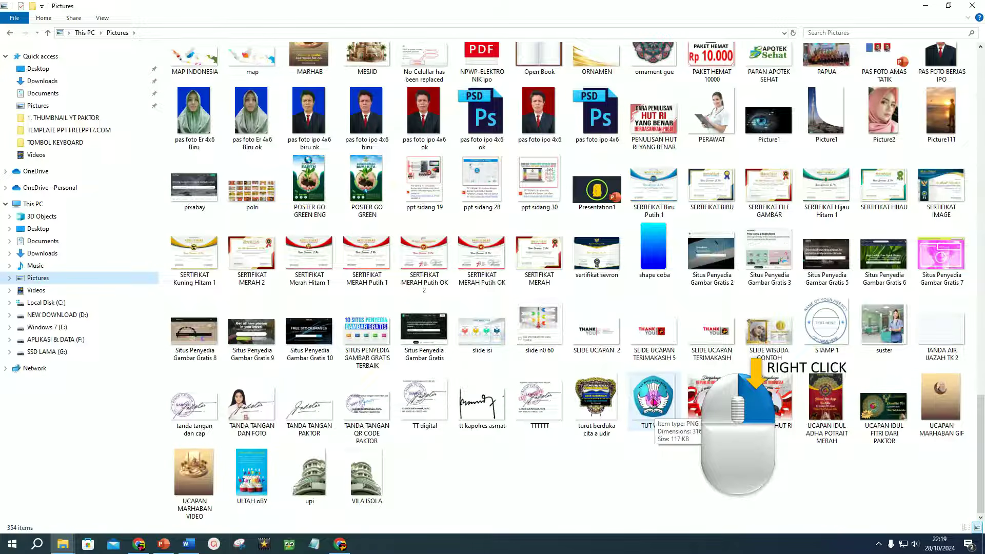
pyautogui.rightClick(654, 403)
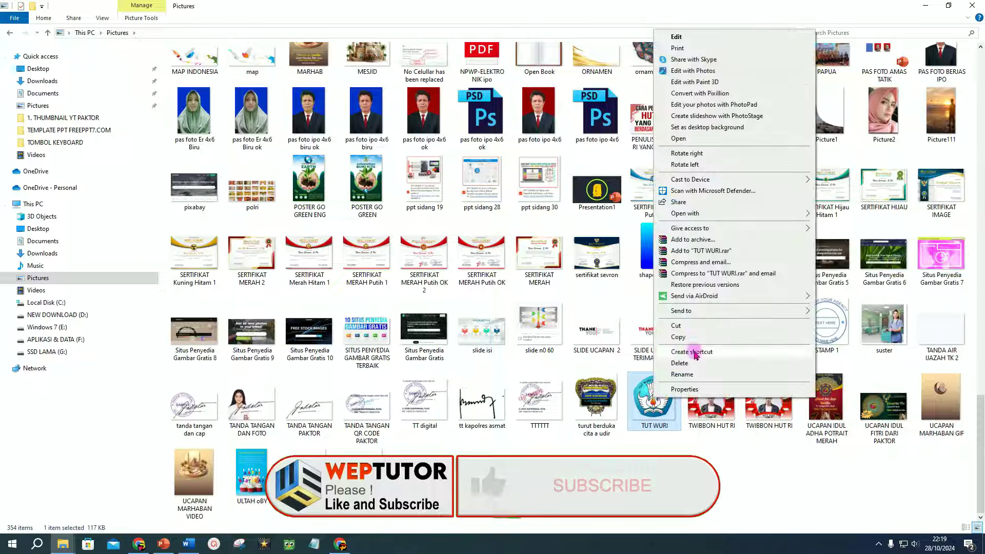
pyautogui.click(682, 338)
pyautogui.moveTo(186, 543)
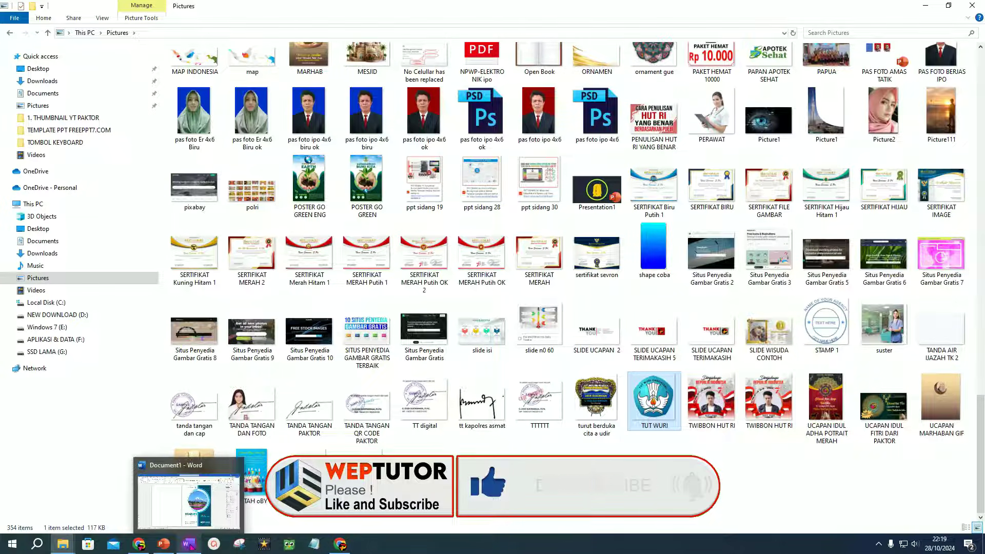
pyautogui.click(190, 548)
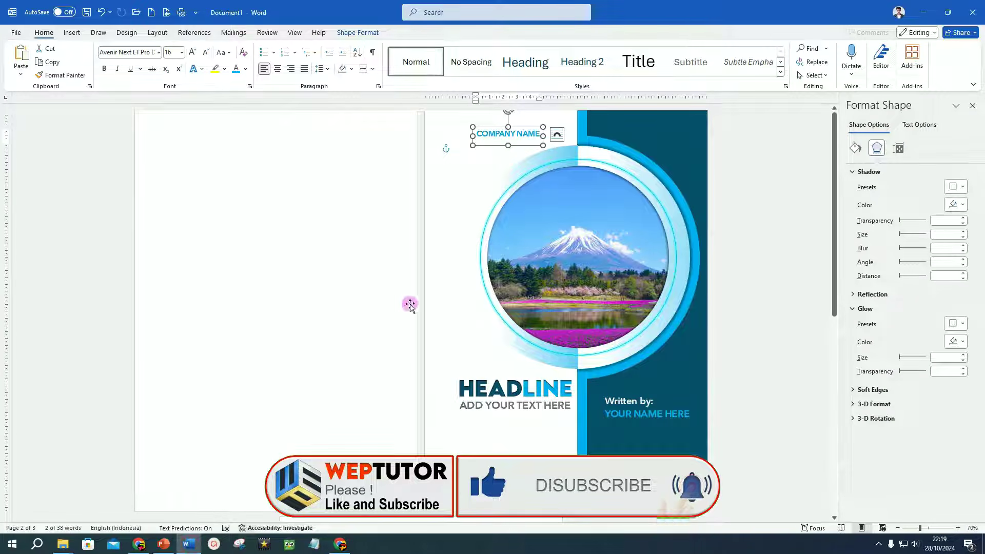
# - Paste the TUT WURI logo into a new blank document, wrap it In Front of Text, and copy it
pyautogui.click(151, 13)
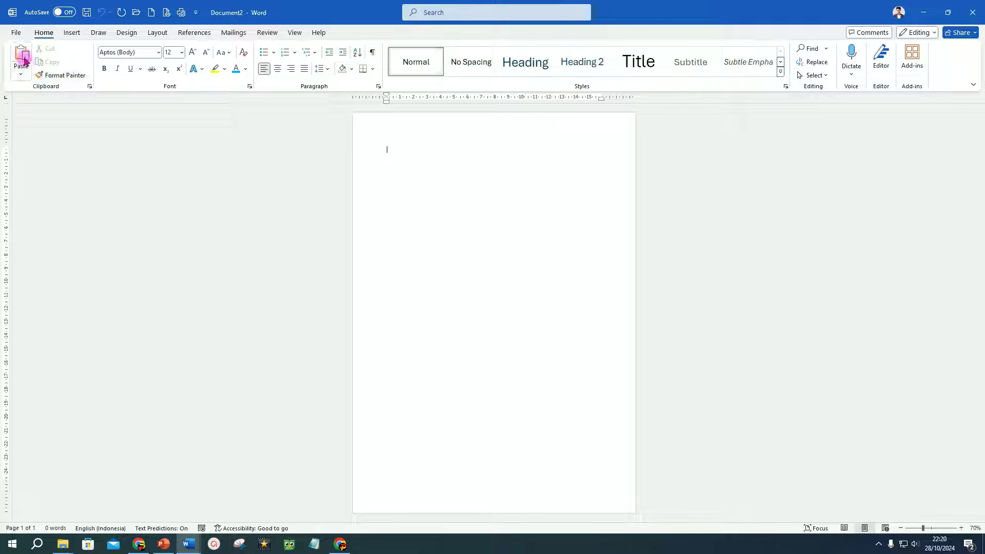
pyautogui.click(23, 56)
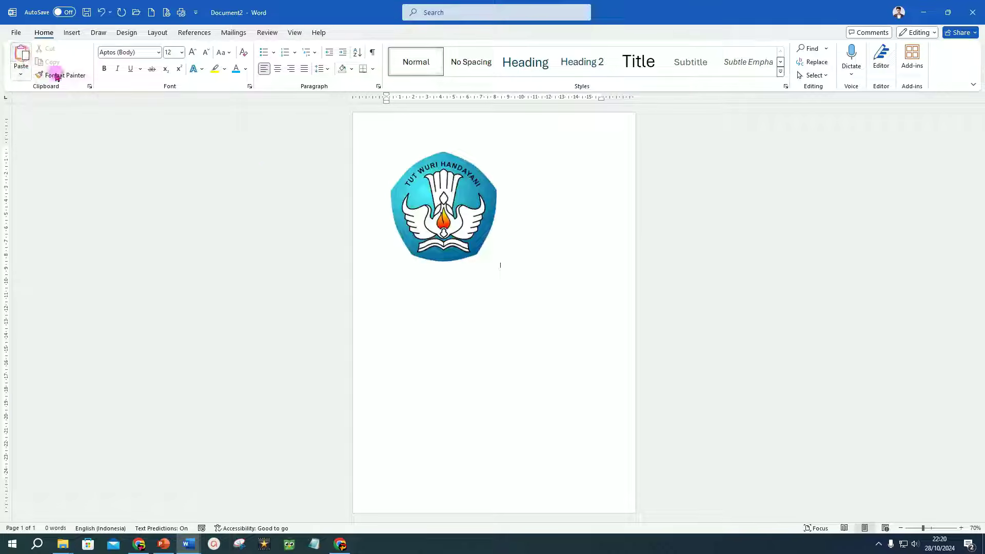
pyautogui.click(445, 200)
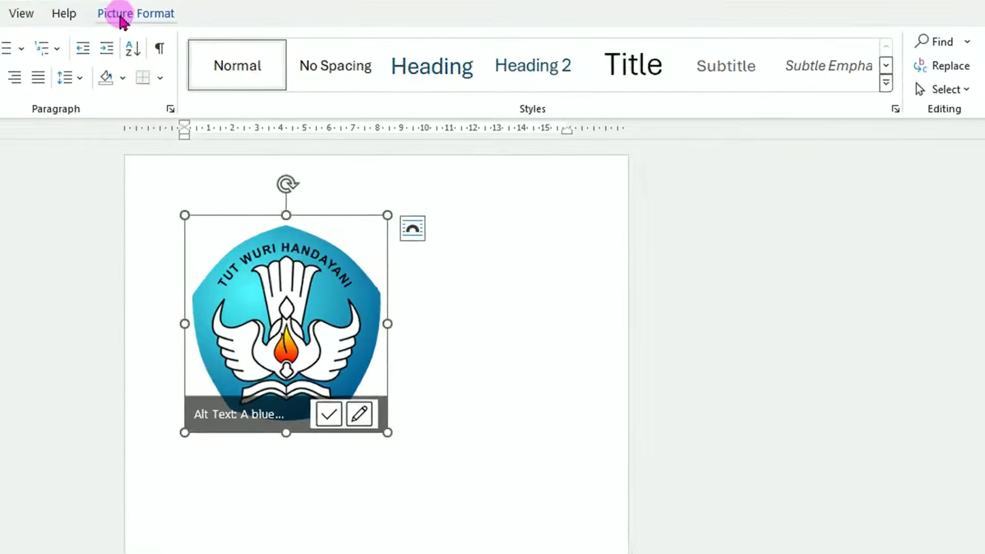
pyautogui.click(122, 14)
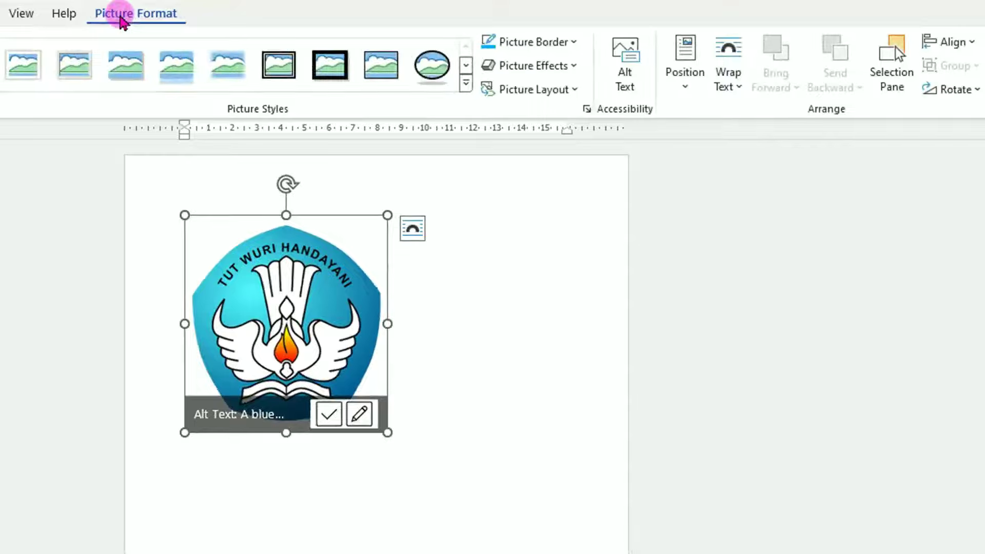
pyautogui.click(739, 88)
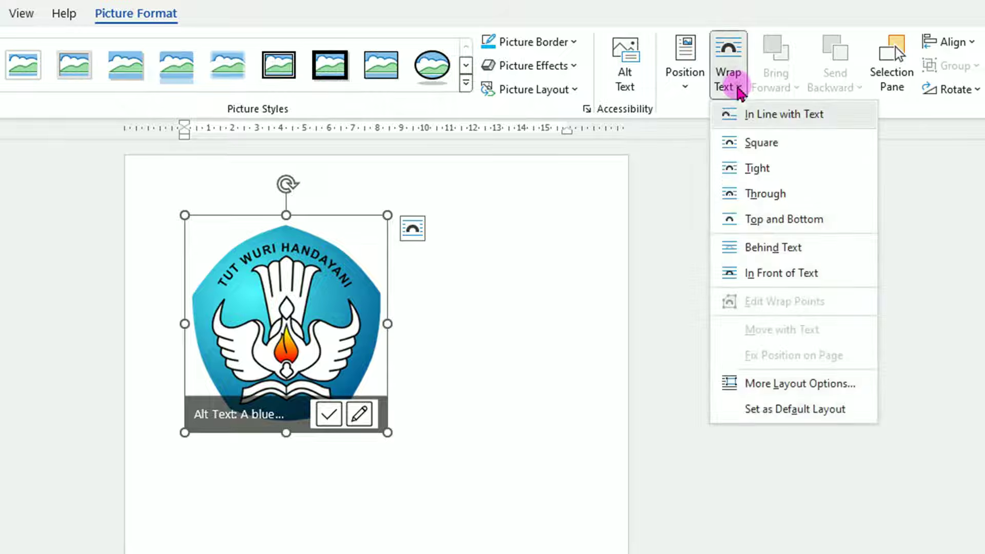
pyautogui.click(769, 275)
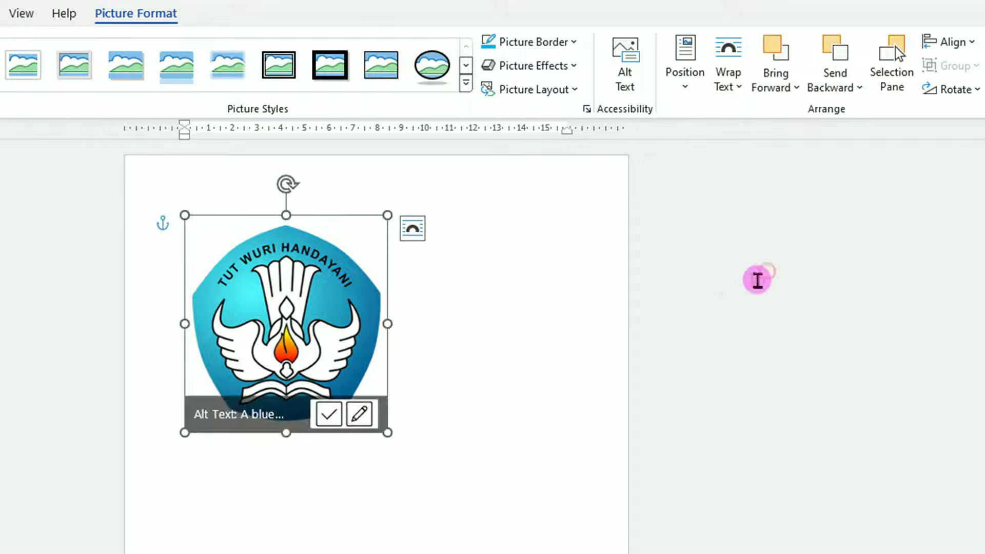
pyautogui.rightClick(297, 308)
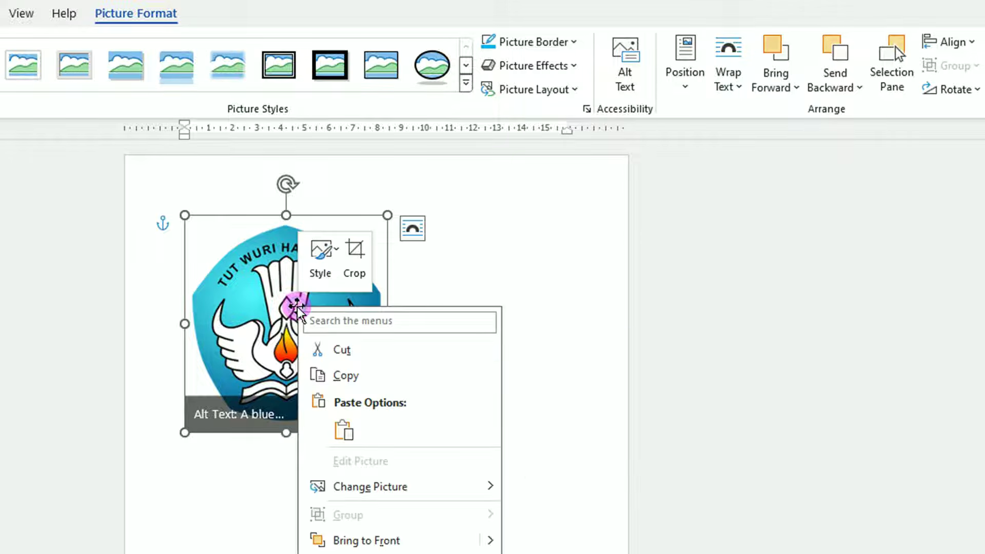
pyautogui.click(359, 381)
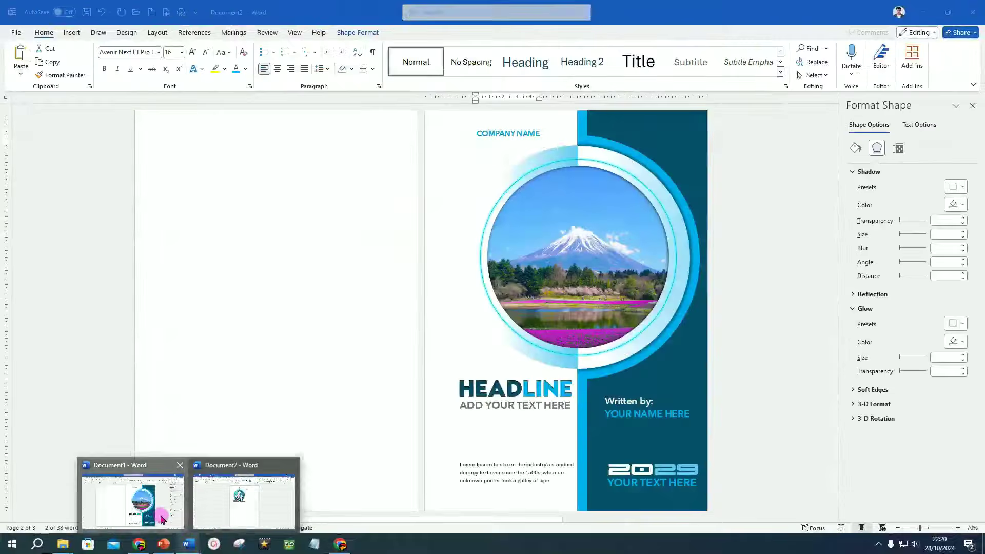
# - Paste the logo onto the cover page and shrink it to fit beside COMPANY NAME
pyautogui.click(162, 519)
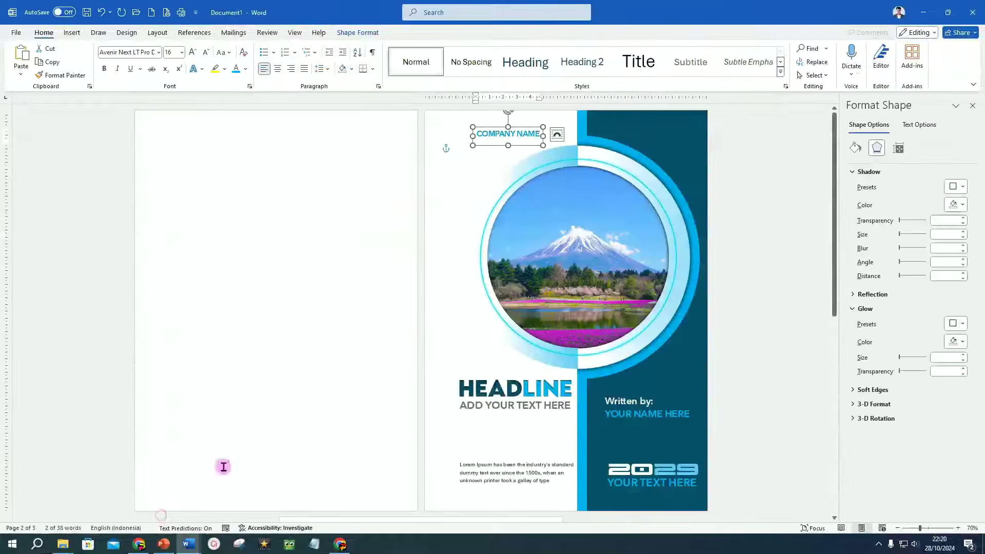
pyautogui.hotkey('ctrl', 'v')
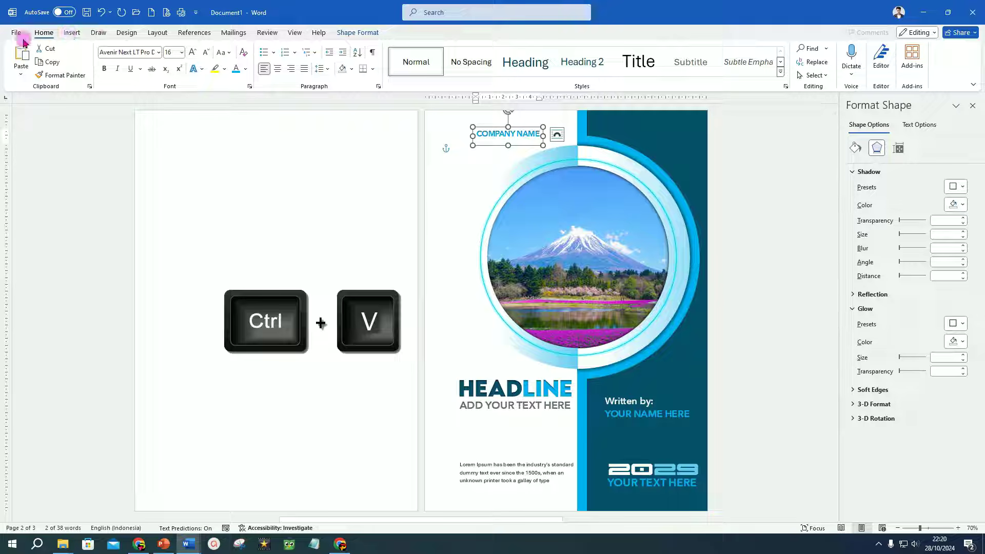
pyautogui.click(23, 58)
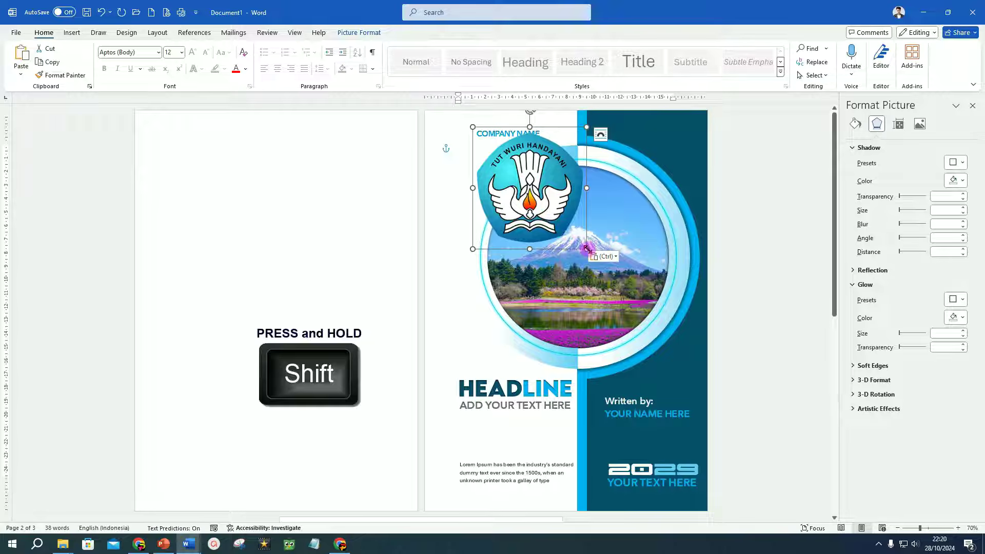
pyautogui.moveTo(586, 248)
pyautogui.mouseDown()
pyautogui.moveTo(500, 155)
pyautogui.moveTo(464, 138)
pyautogui.mouseUp()
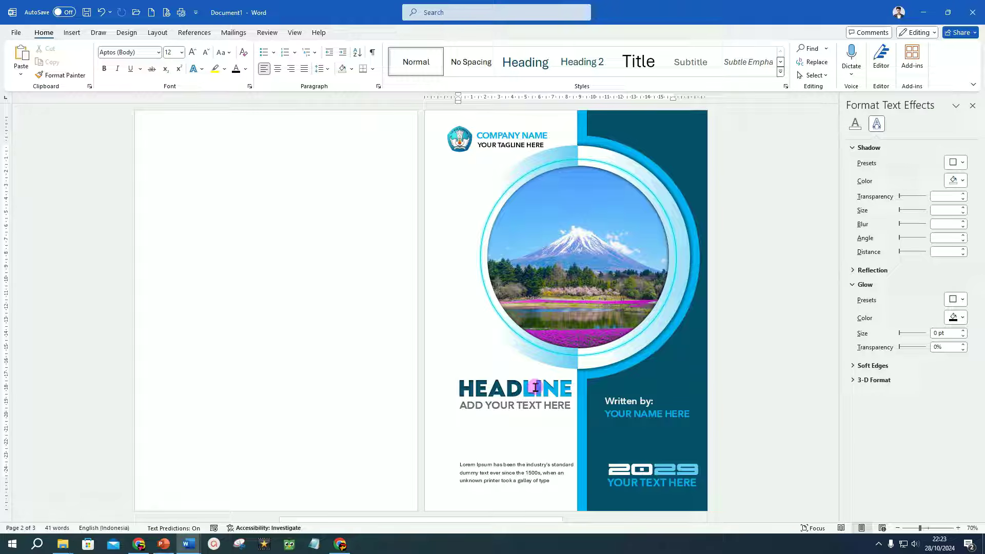
# - Duplicate the HEADLINE text box, rotate it vertical, and place it beside the circular photo
pyautogui.click(535, 386)
pyautogui.click(534, 371)
pyautogui.hotkey('ctrl', 'd')
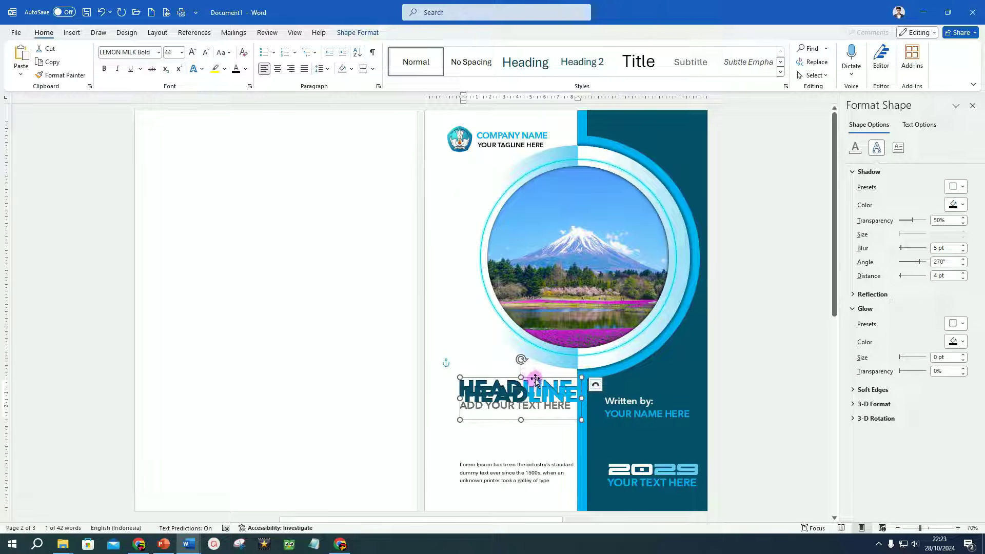
pyautogui.moveTo(535, 379); pyautogui.dragTo(501, 239)
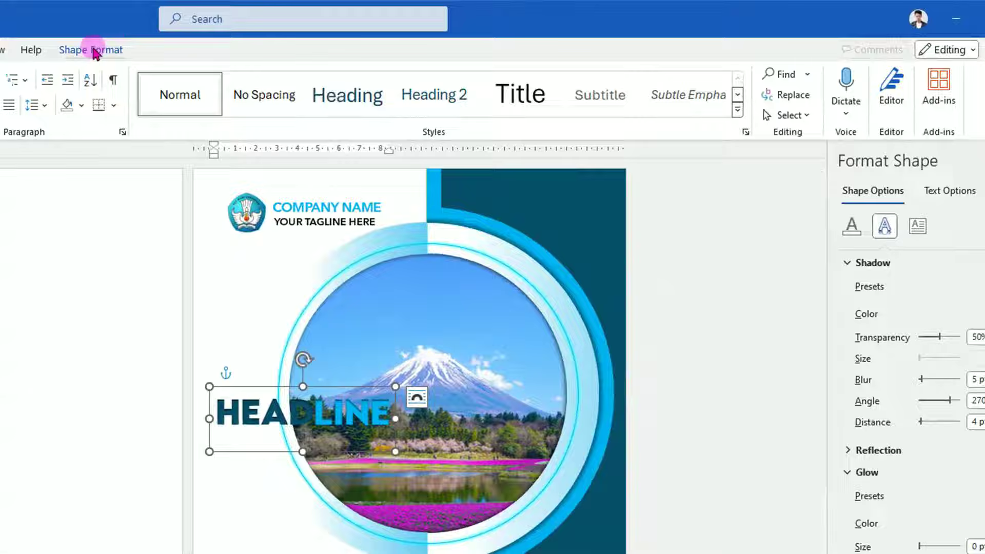
pyautogui.click(95, 51)
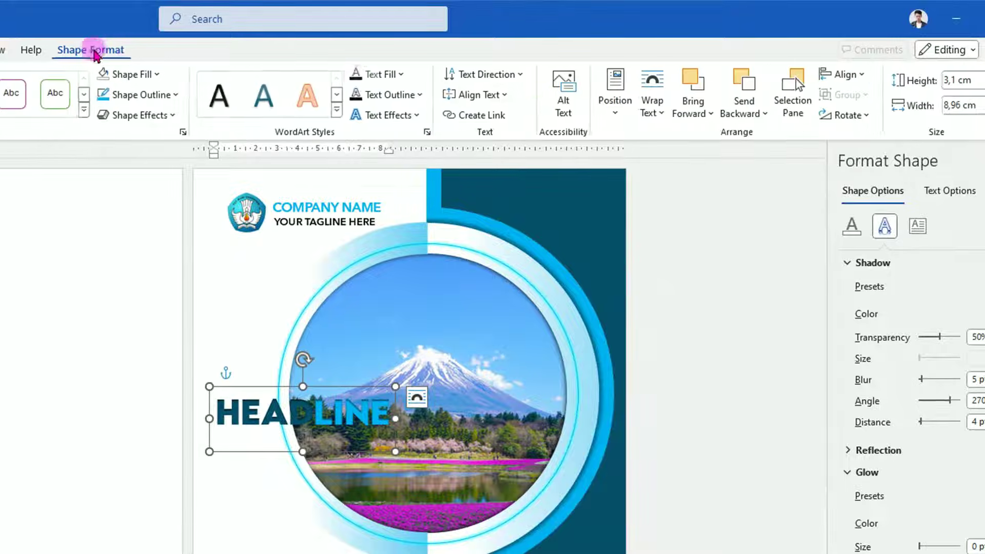
pyautogui.click(875, 116)
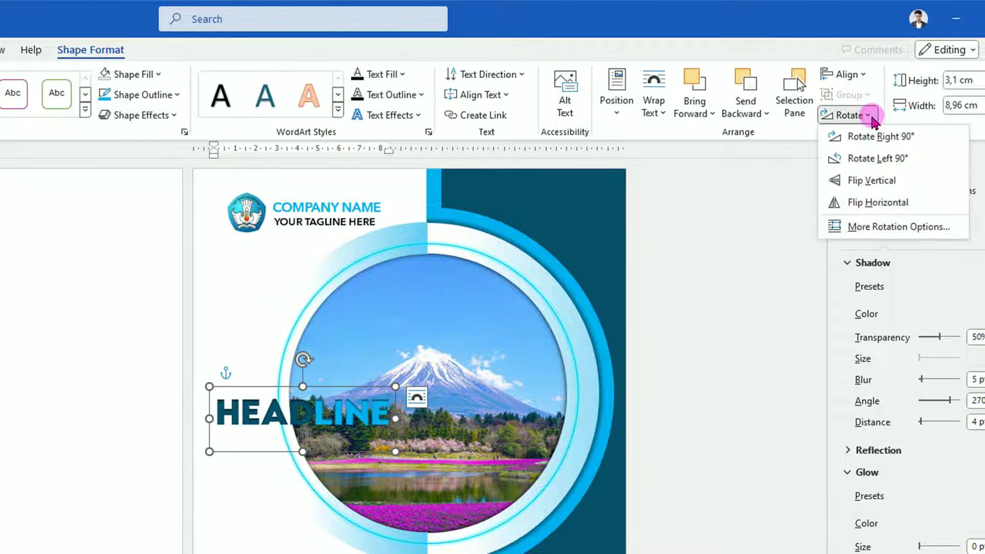
pyautogui.click(881, 160)
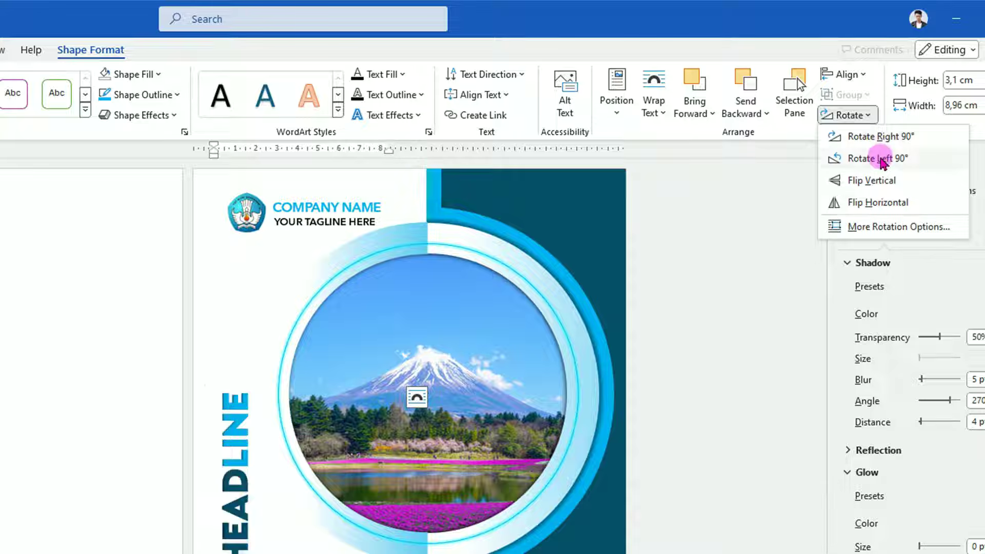
pyautogui.moveTo(291, 522); pyautogui.dragTo(293, 458)
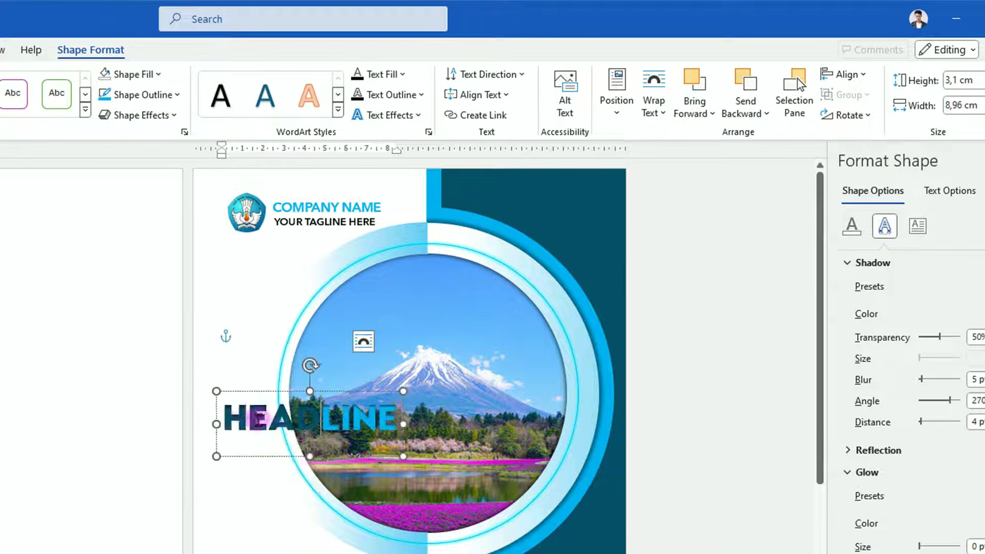
# - Change the vertical text to ANNUAL REPORT with REPORT coloured bright blue, and reposition it
pyautogui.moveTo(221, 418); pyautogui.dragTo(427, 425)
pyautogui.write('ANNUAL REPORT')
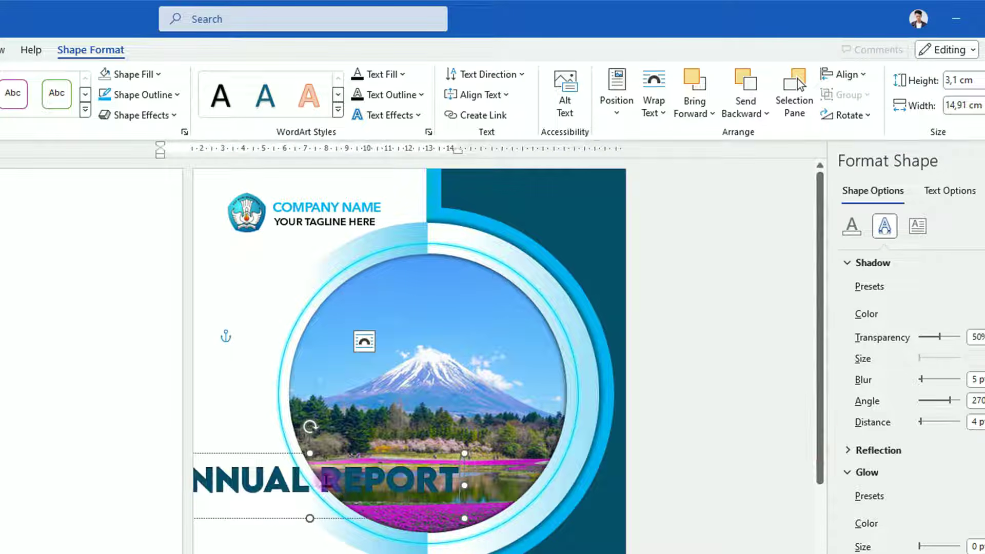
pyautogui.moveTo(317, 482); pyautogui.dragTo(464, 485)
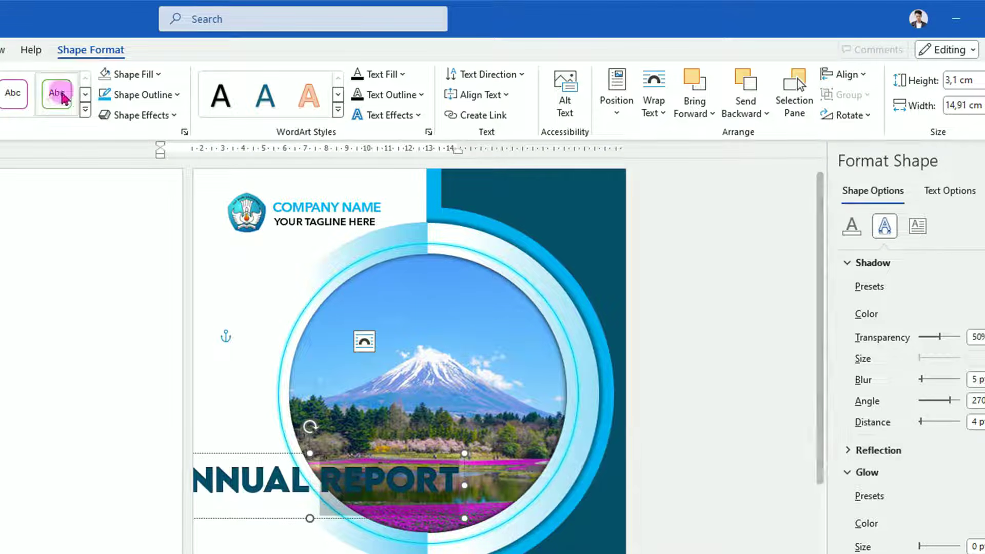
pyautogui.click(409, 75)
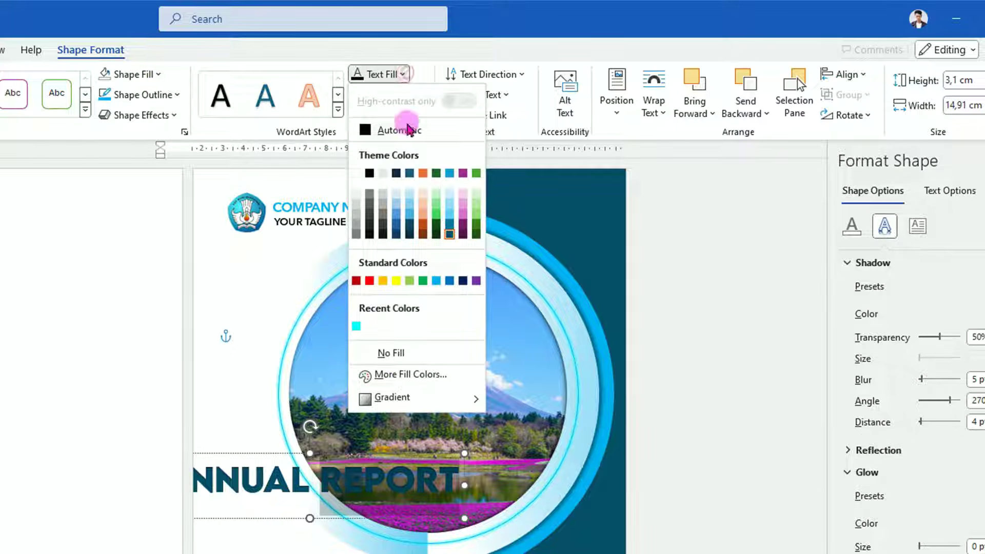
pyautogui.click(436, 280)
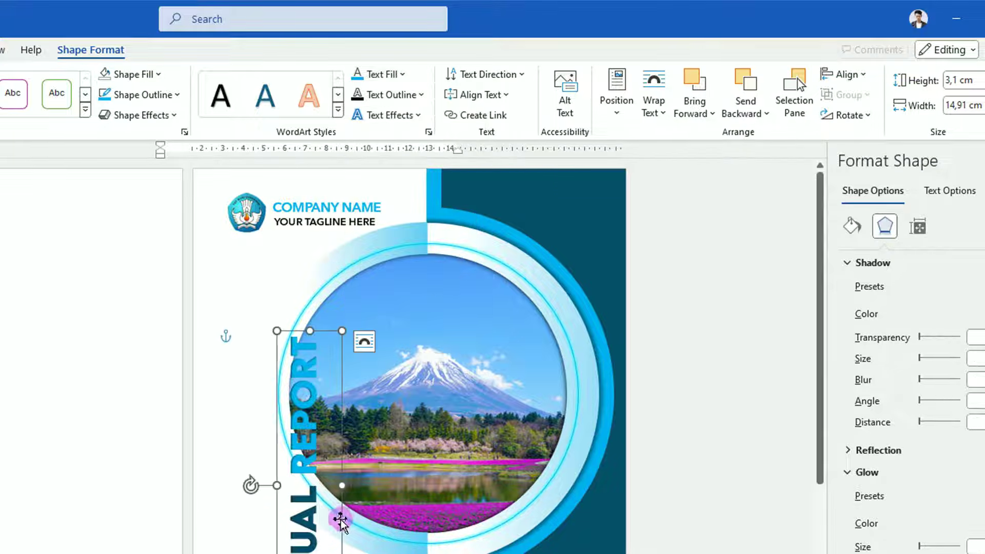
pyautogui.moveTo(340, 520); pyautogui.dragTo(286, 436)
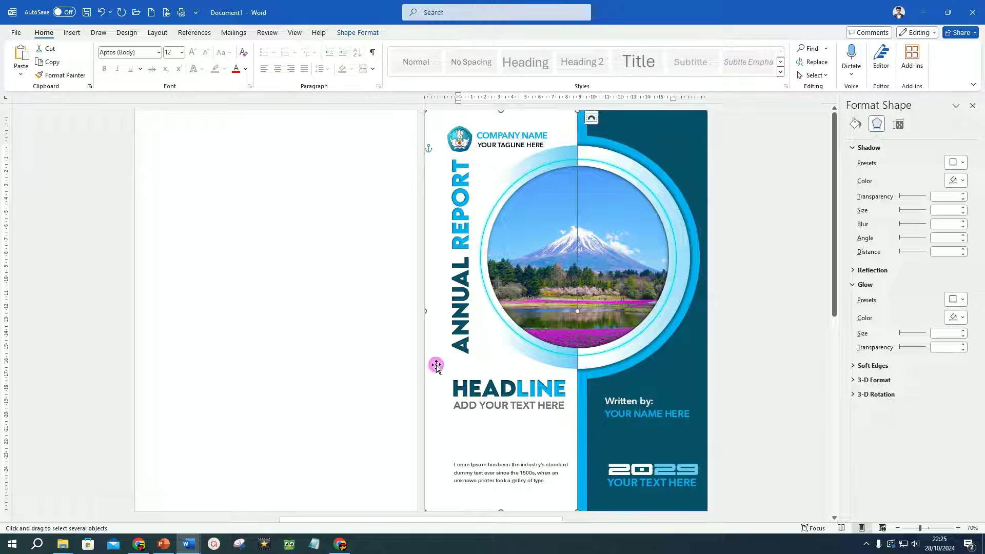
# - Duplicate the white background rectangle and give the copy a horizontal 0° gradient fill
pyautogui.hotkey('ctrl', 'd')
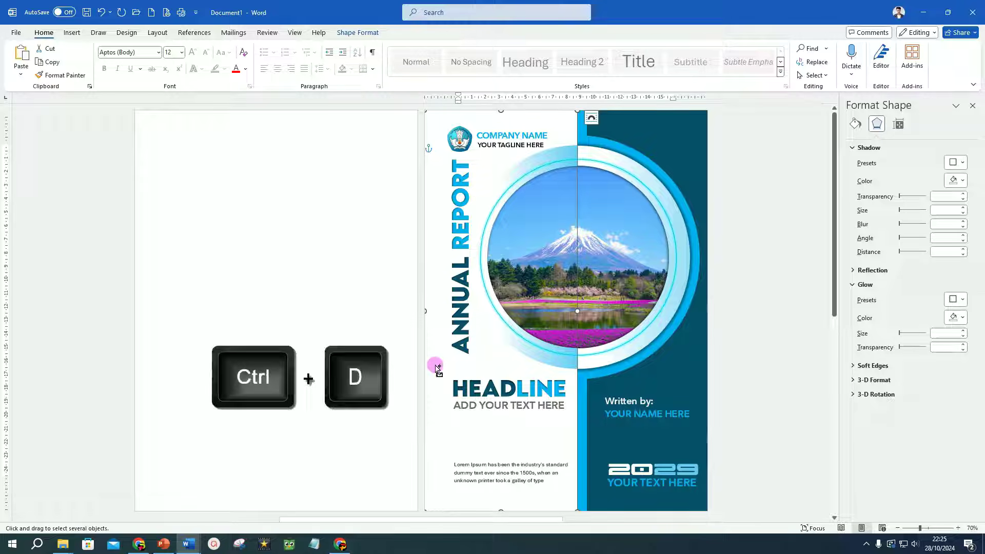
pyautogui.moveTo(523, 277); pyautogui.dragTo(623, 273)
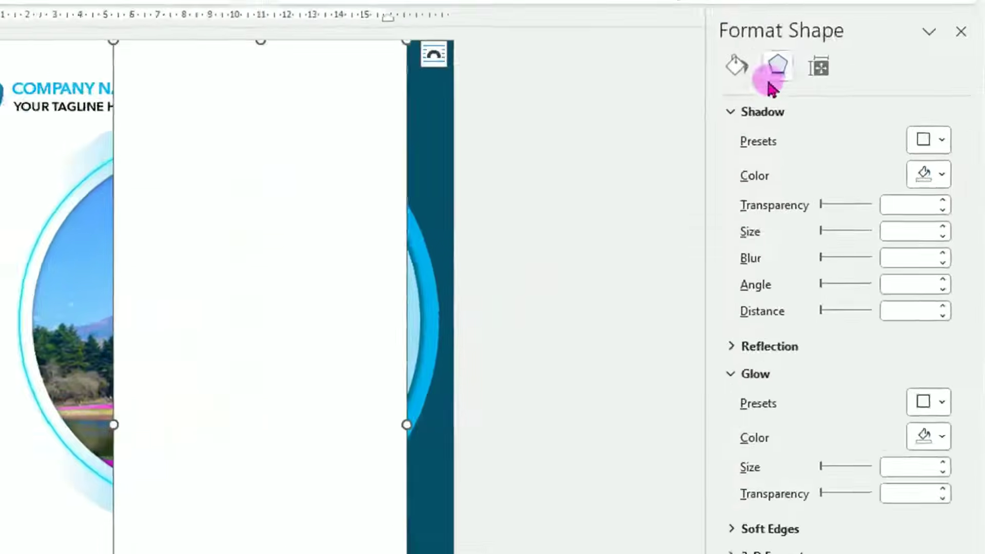
pyautogui.click(859, 127)
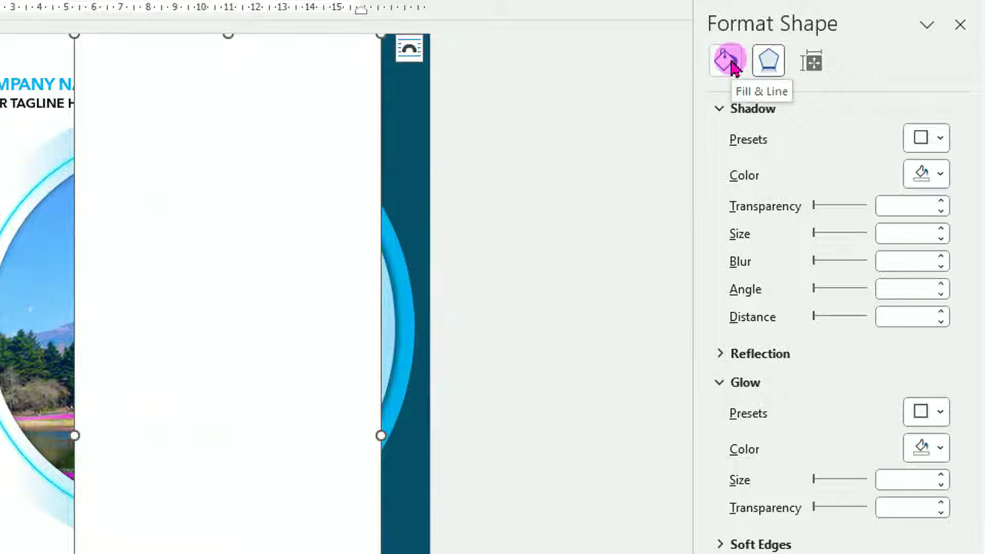
pyautogui.click(728, 62)
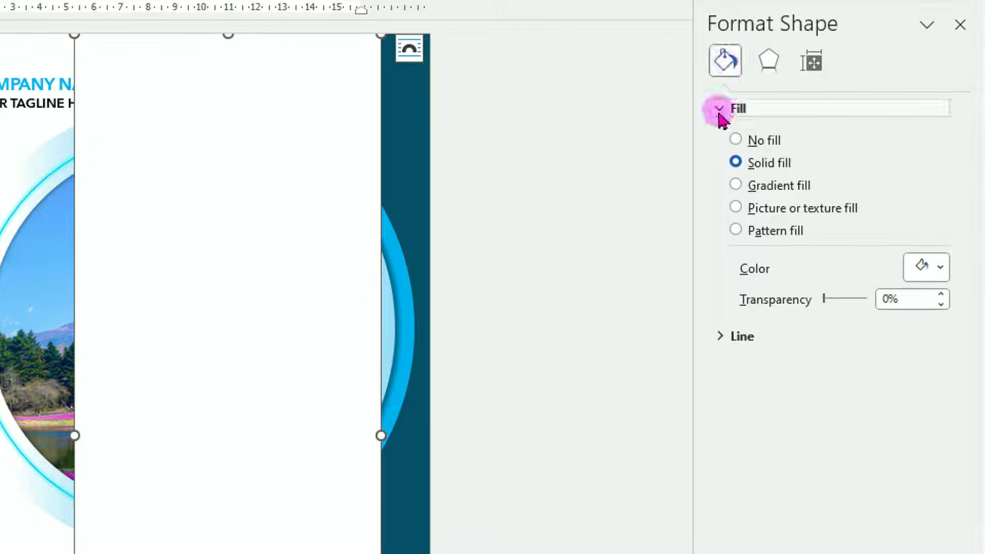
pyautogui.click(735, 184)
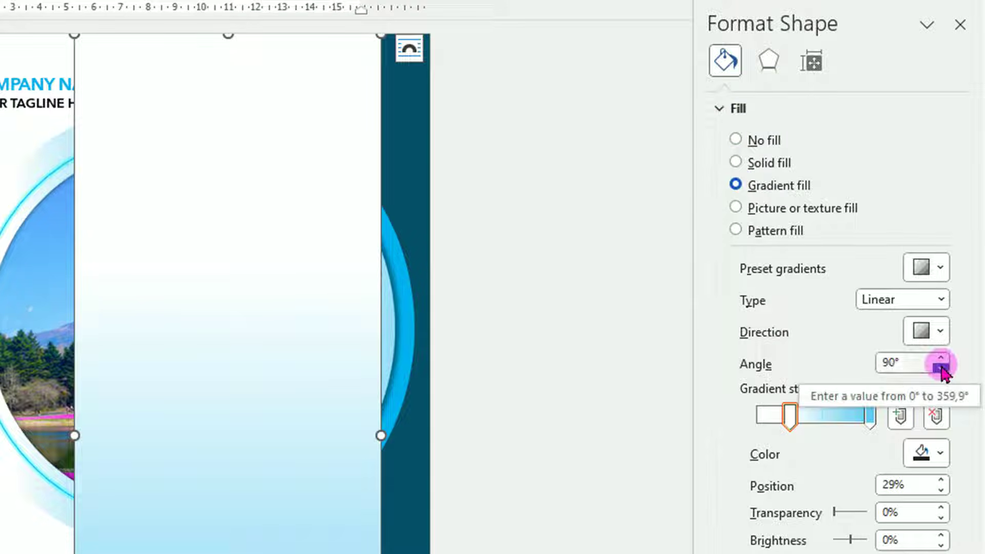
pyautogui.click(940, 367)
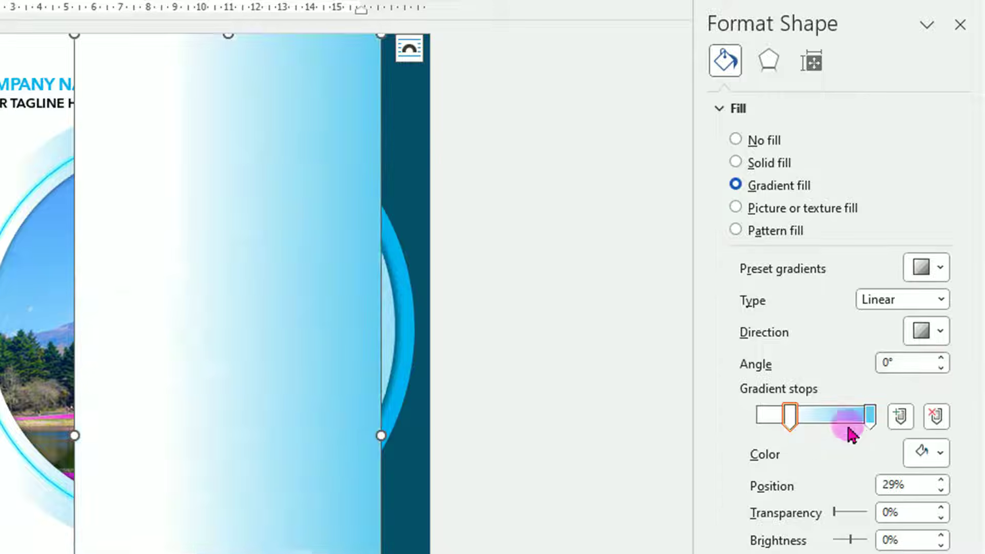
# - Set the gradient stops to grey, black and black from left to right
pyautogui.moveTo(763, 418); pyautogui.dragTo(749, 418)
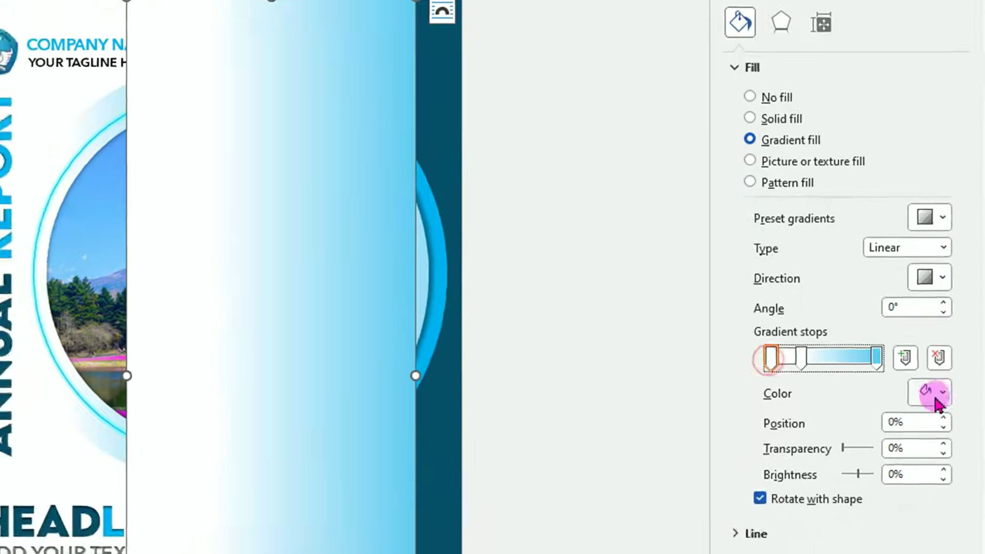
pyautogui.click(933, 395)
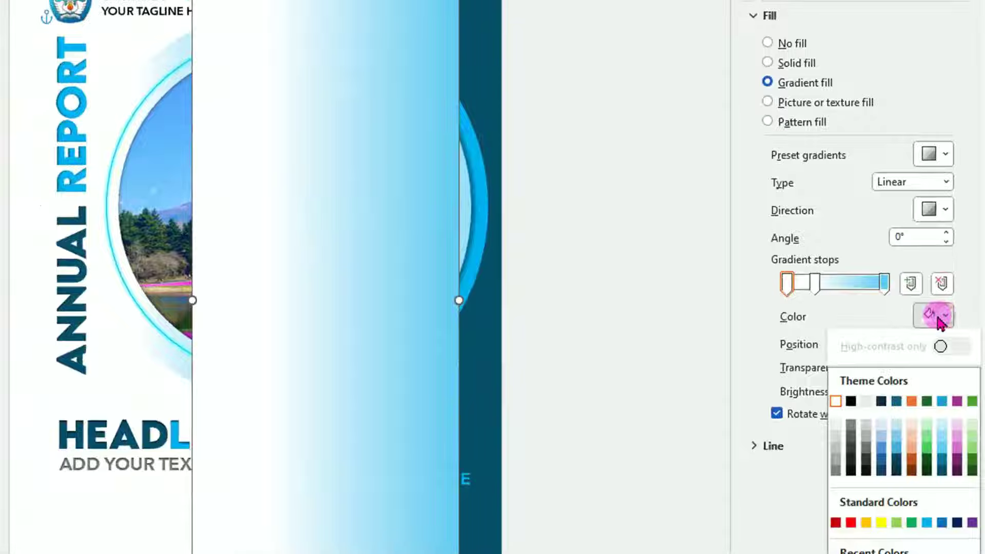
pyautogui.click(865, 440)
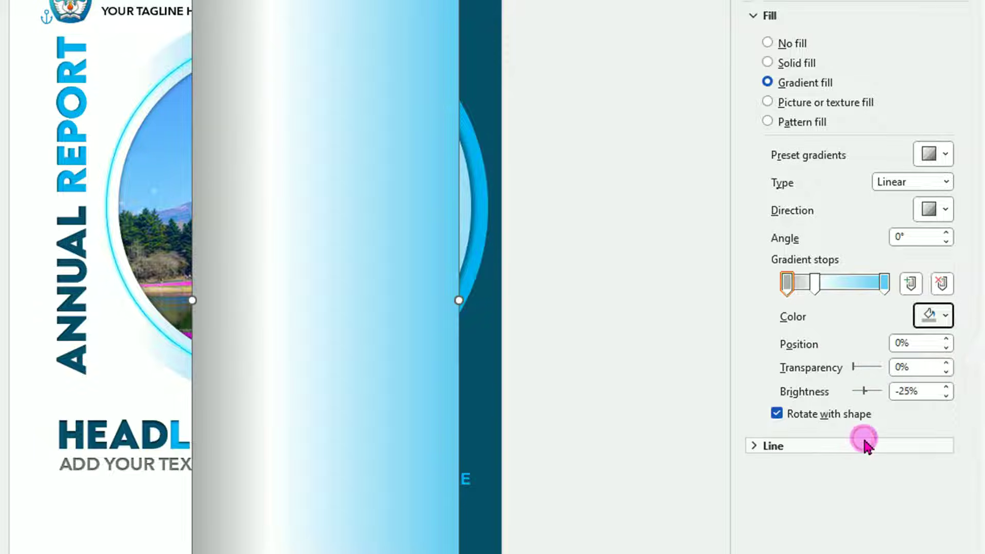
pyautogui.click(814, 284)
pyautogui.click(944, 307)
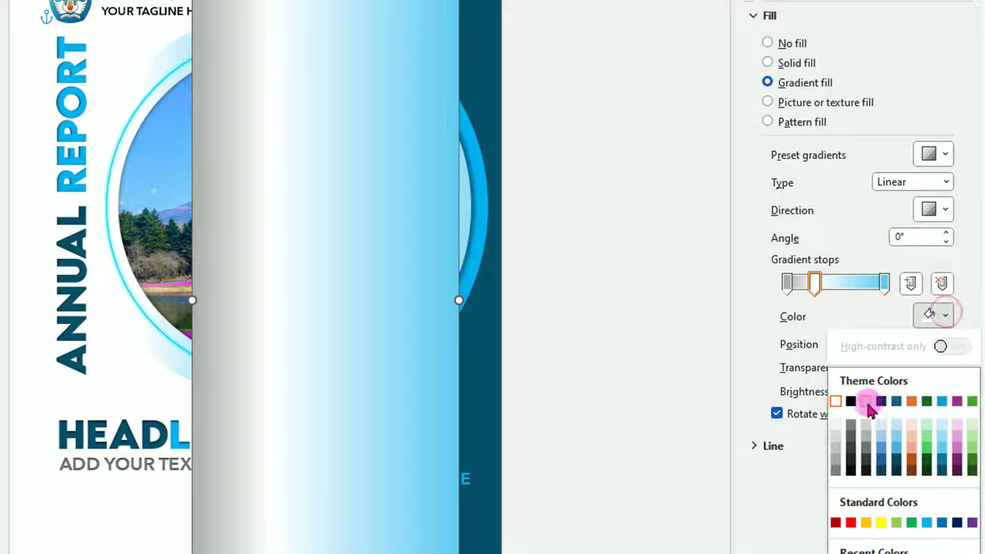
pyautogui.click(850, 400)
pyautogui.click(884, 282)
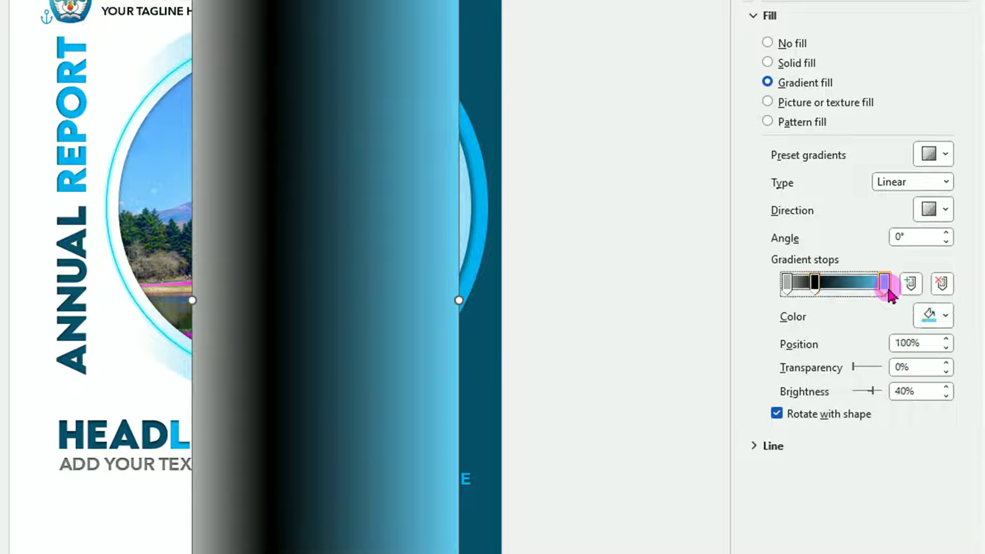
pyautogui.click(945, 314)
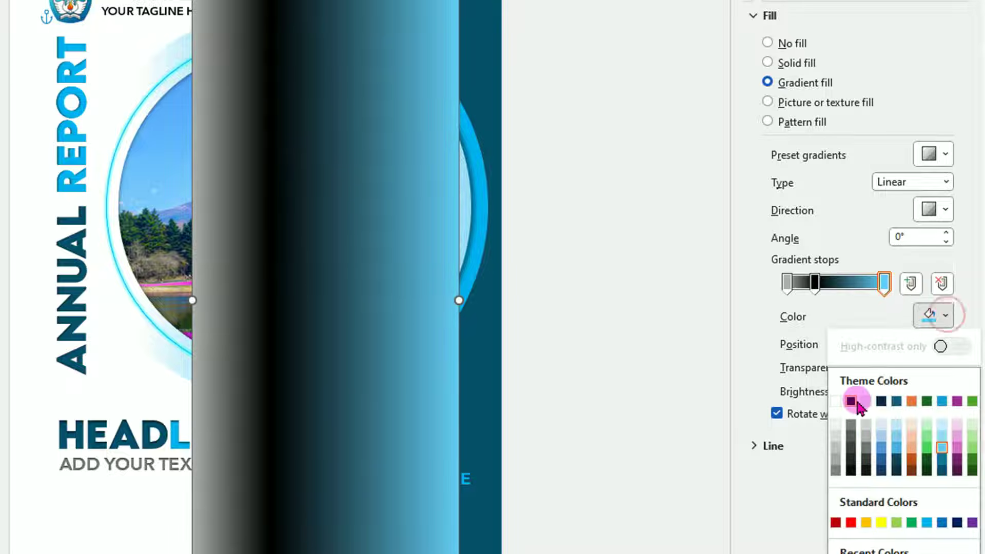
pyautogui.click(851, 401)
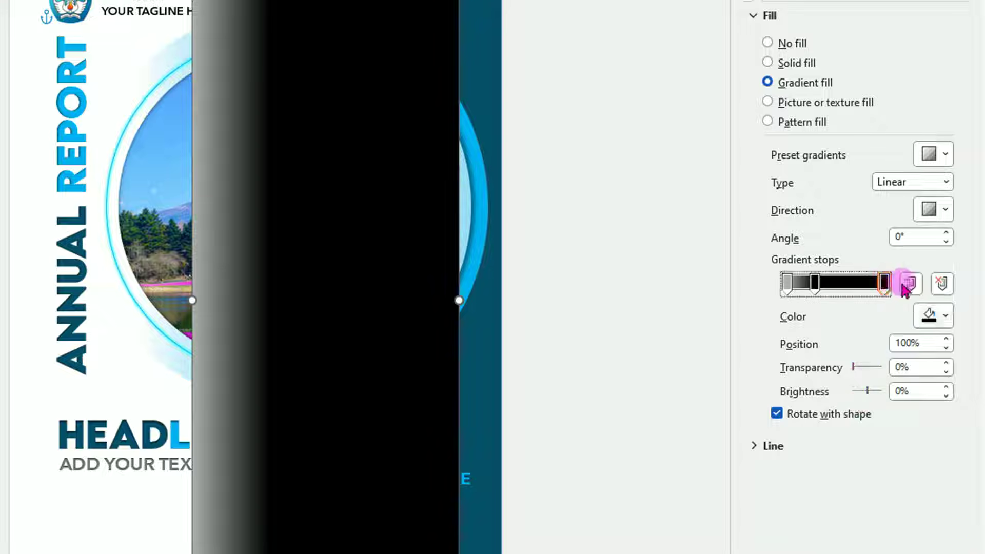
# - Make the right end transparent with the dark stop at 10%, and narrow it into a left-edge strip
pyautogui.moveTo(854, 368); pyautogui.dragTo(895, 373)
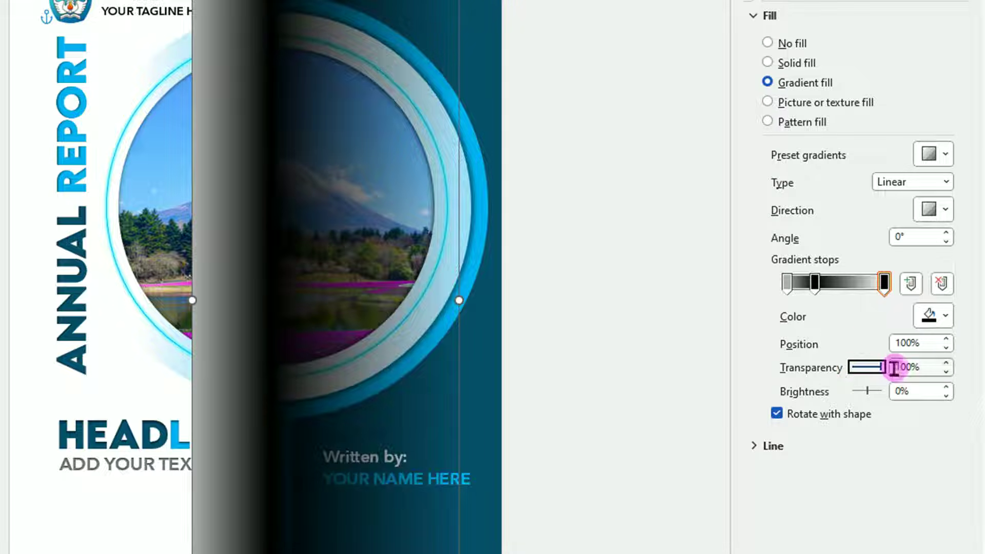
pyautogui.moveTo(814, 283); pyautogui.dragTo(796, 297)
pyautogui.moveTo(853, 368); pyautogui.dragTo(881, 371)
pyautogui.moveTo(459, 301); pyautogui.dragTo(262, 300)
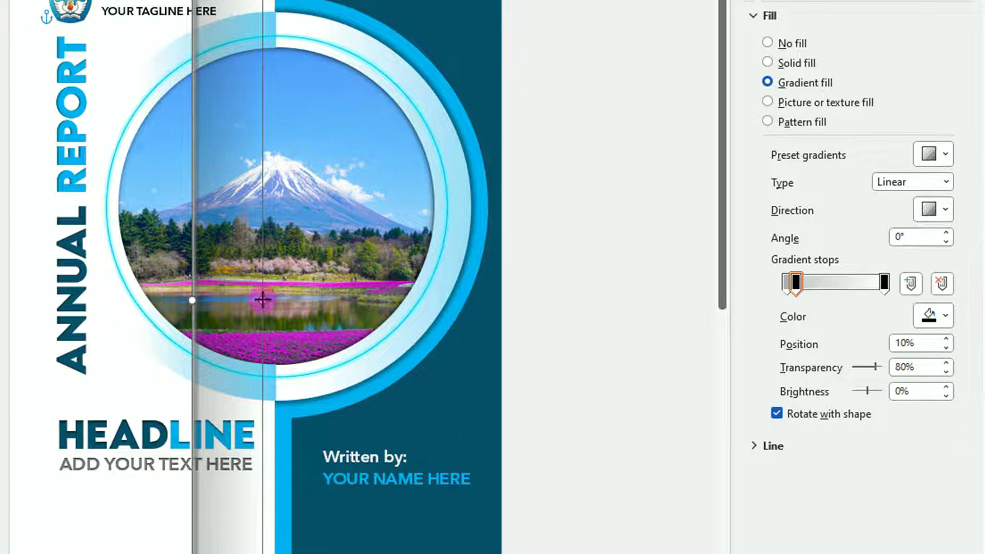
pyautogui.moveTo(235, 193); pyautogui.dragTo(77, 198)
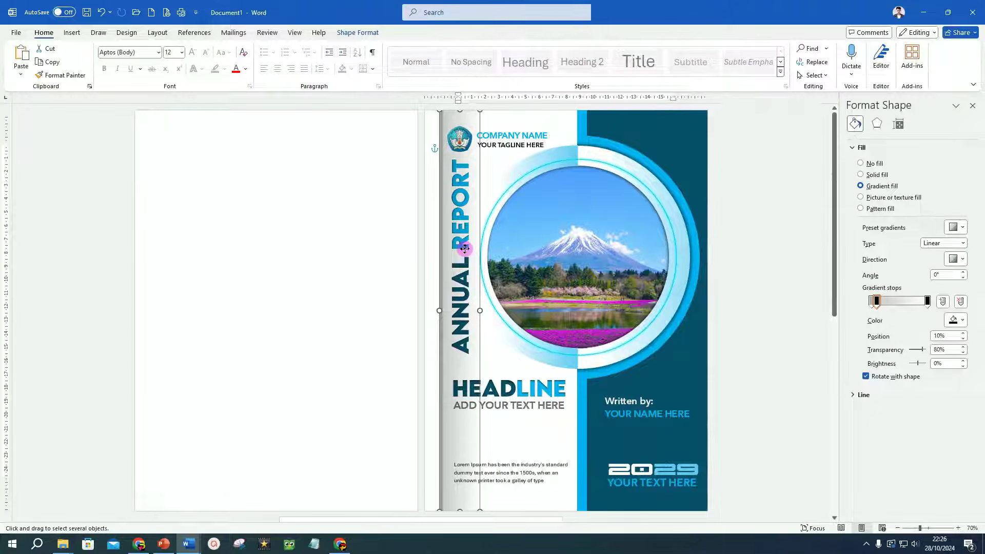
# - Switch to Focus view and deselect the shapes to preview the finished cover full screen
pyautogui.click(465, 249)
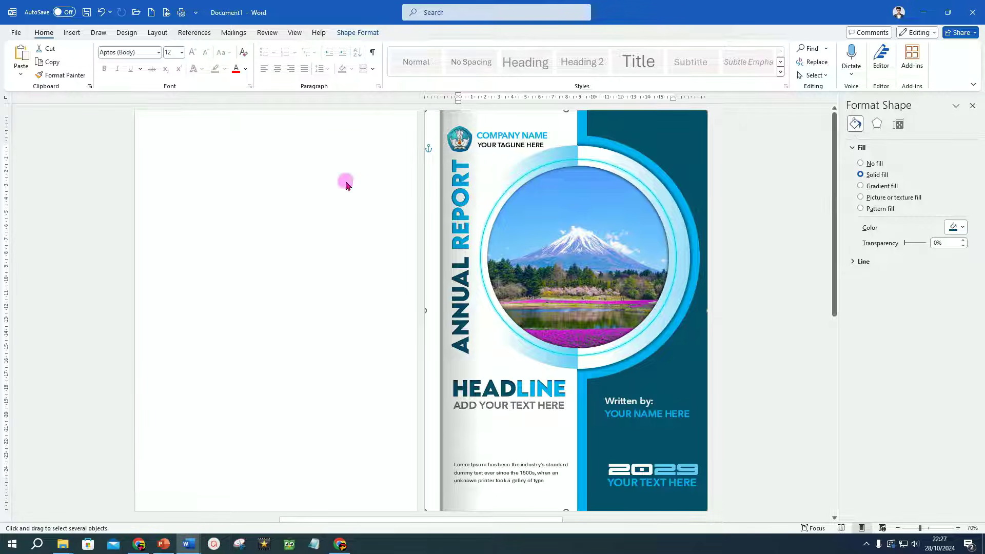
pyautogui.click(295, 32)
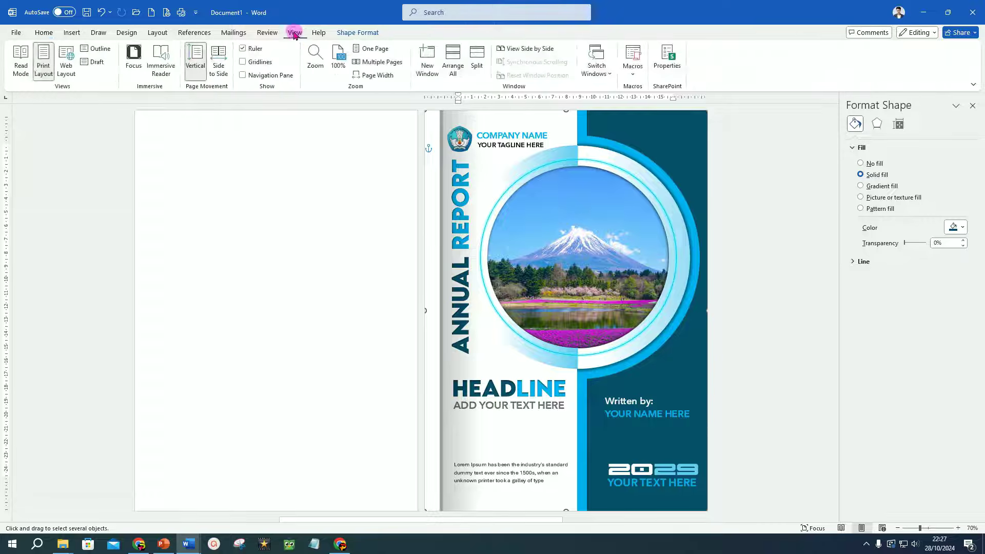
pyautogui.click(134, 57)
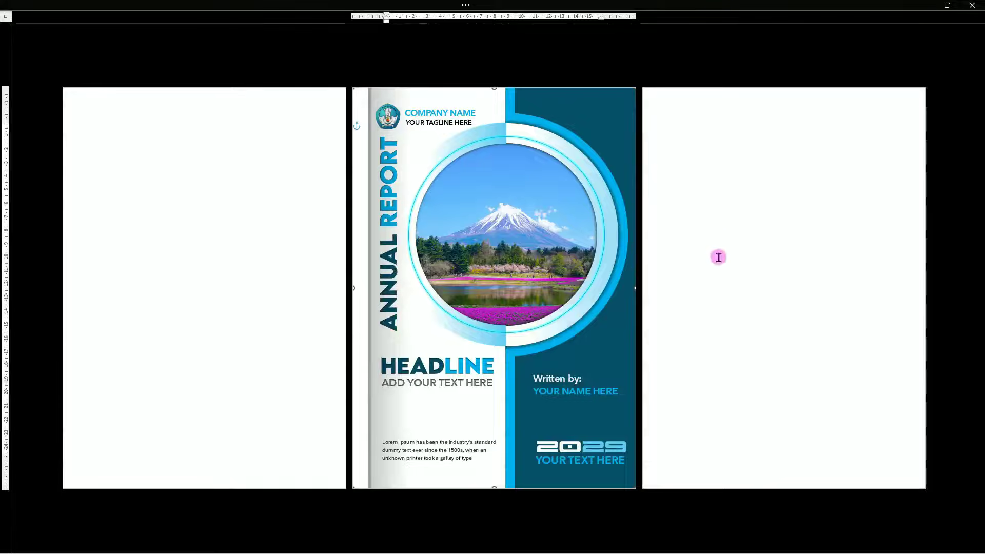
pyautogui.click(476, 391)
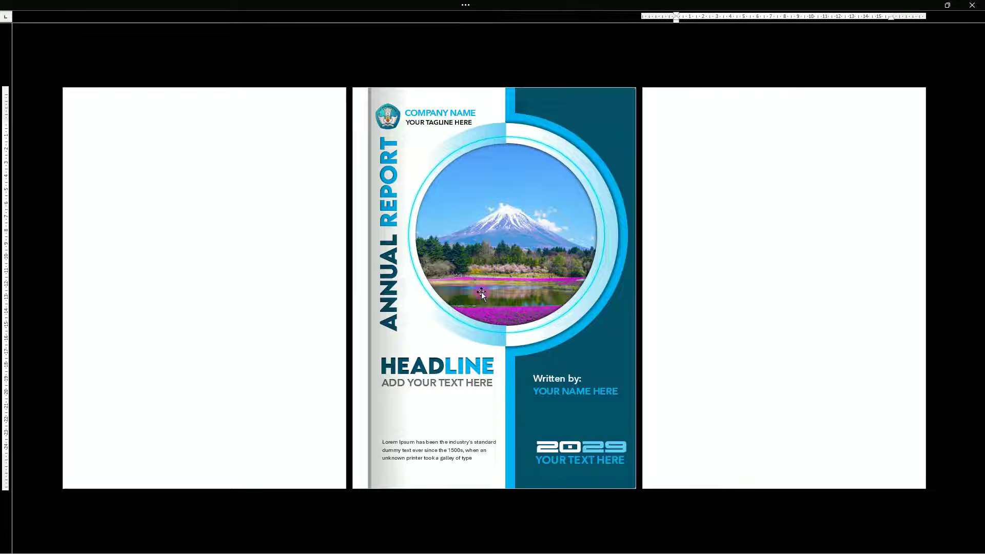